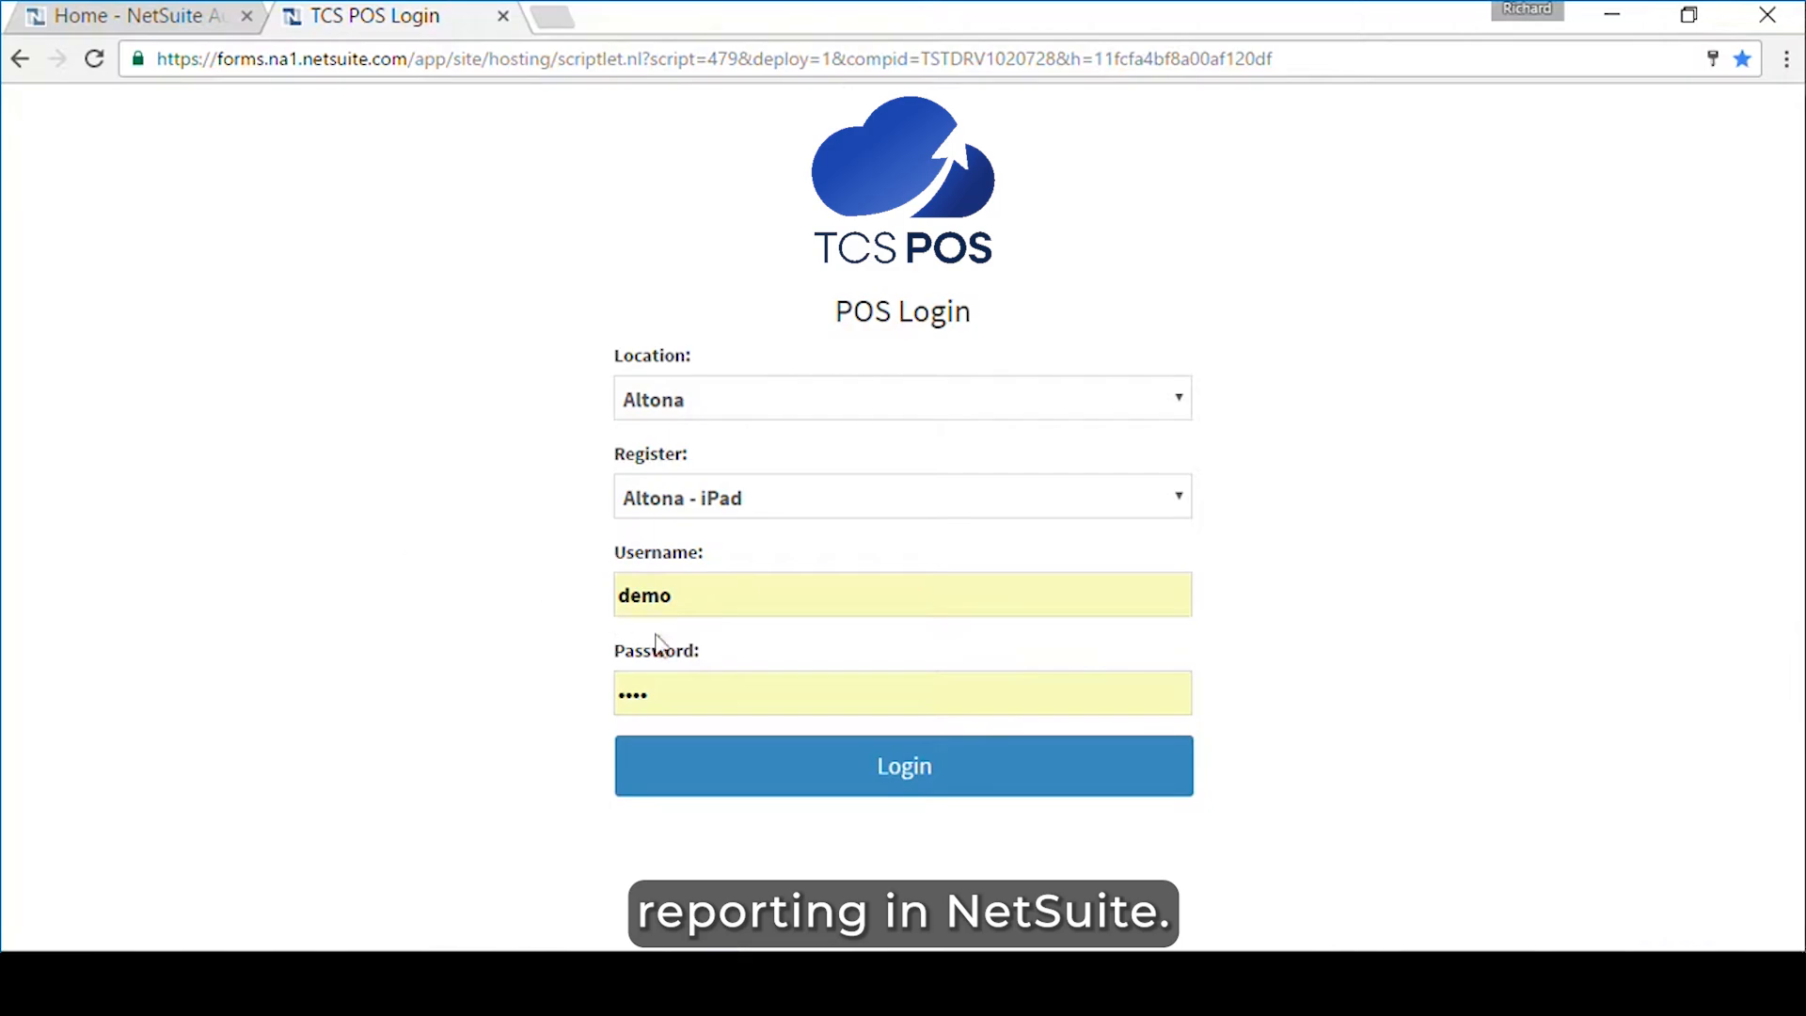
Log in to the Altona - iPad register and add a Crusher Game Pad to the POS Cash Sale.
{"action": "left_click", "coordinate": [844, 779]}
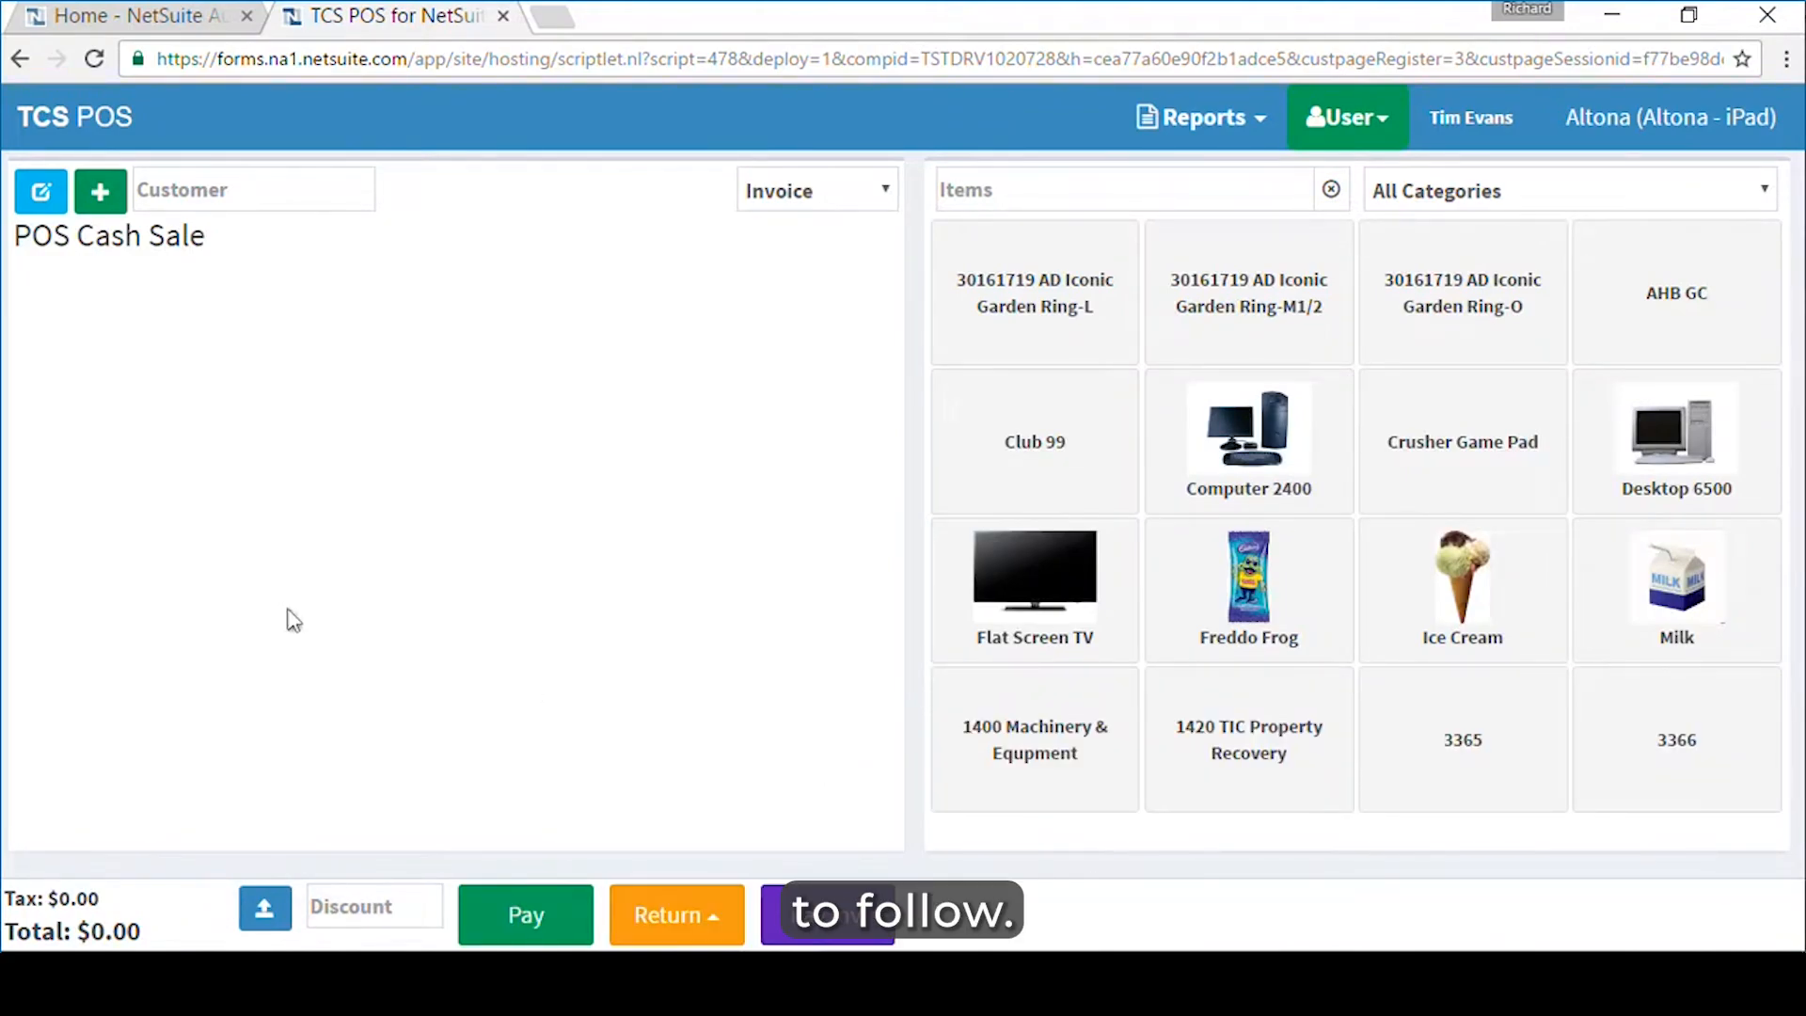
{"action": "left_click", "coordinate": [174, 197]}
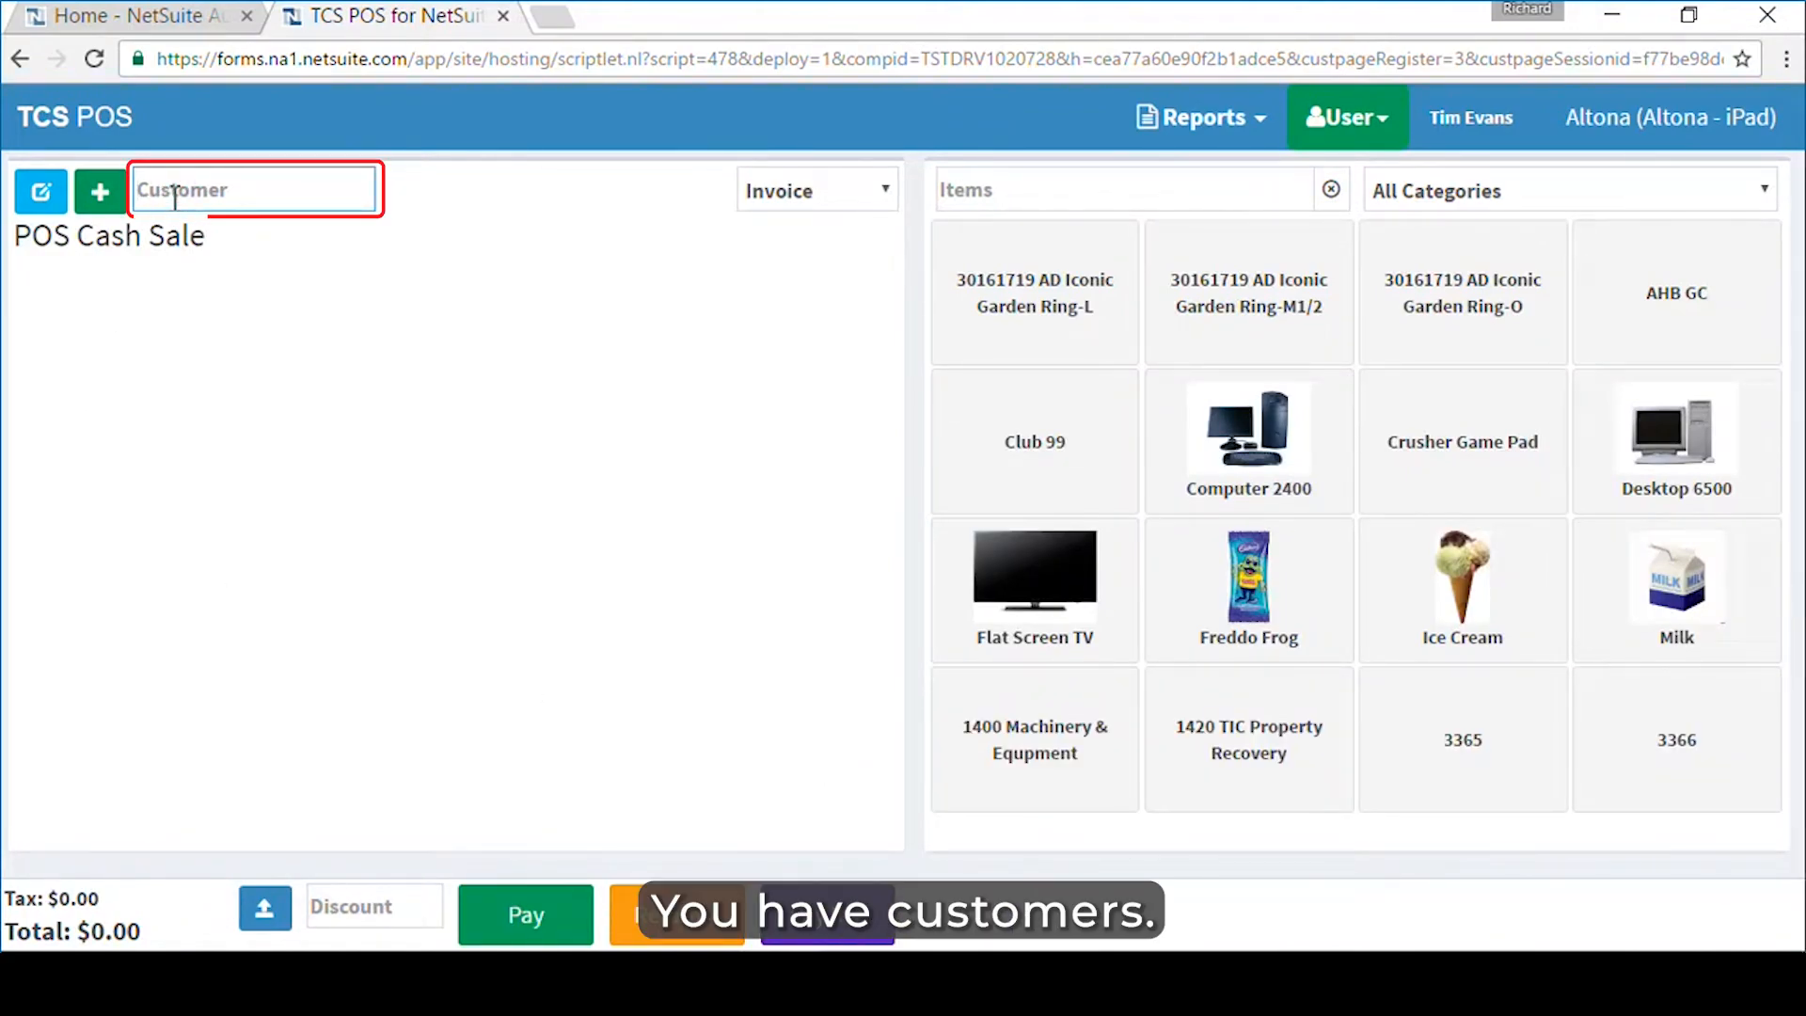
{"action": "left_click", "coordinate": [975, 195]}
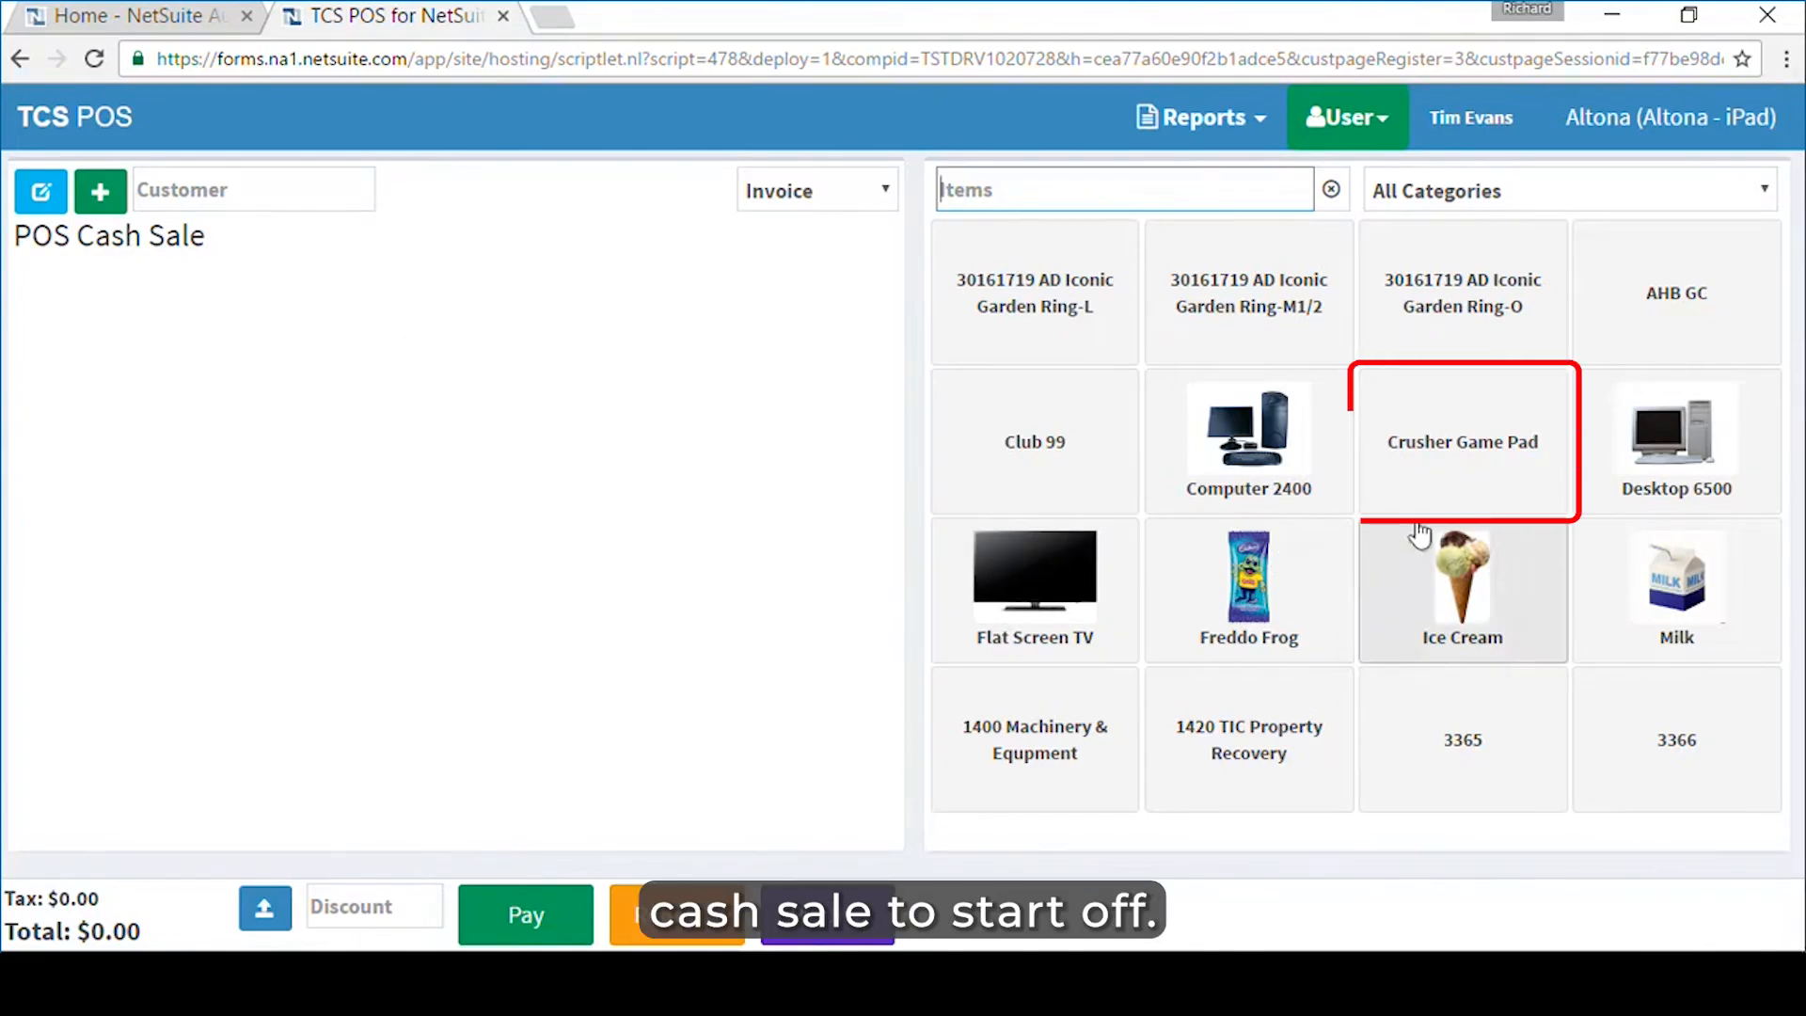
{"action": "left_click", "coordinate": [1459, 455]}
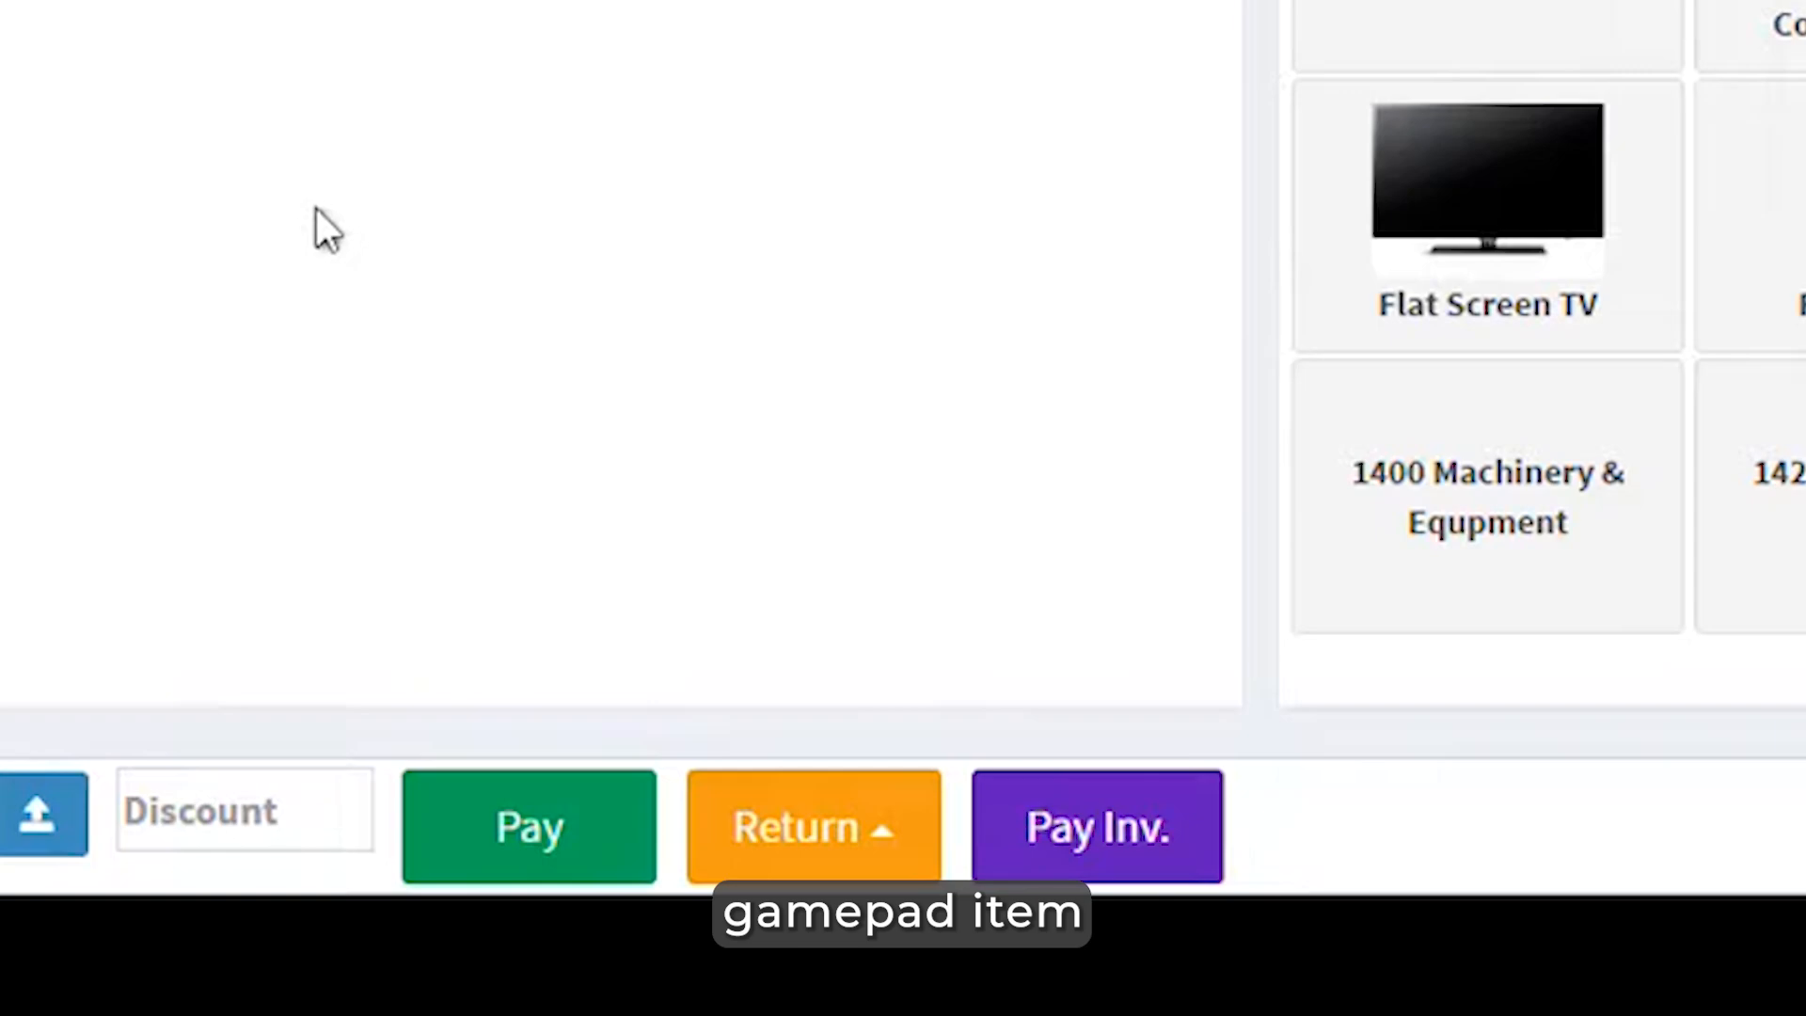
Pay the cash sale as an invoice with a $22.00 American Express card payment.
{"action": "left_click", "coordinate": [483, 837]}
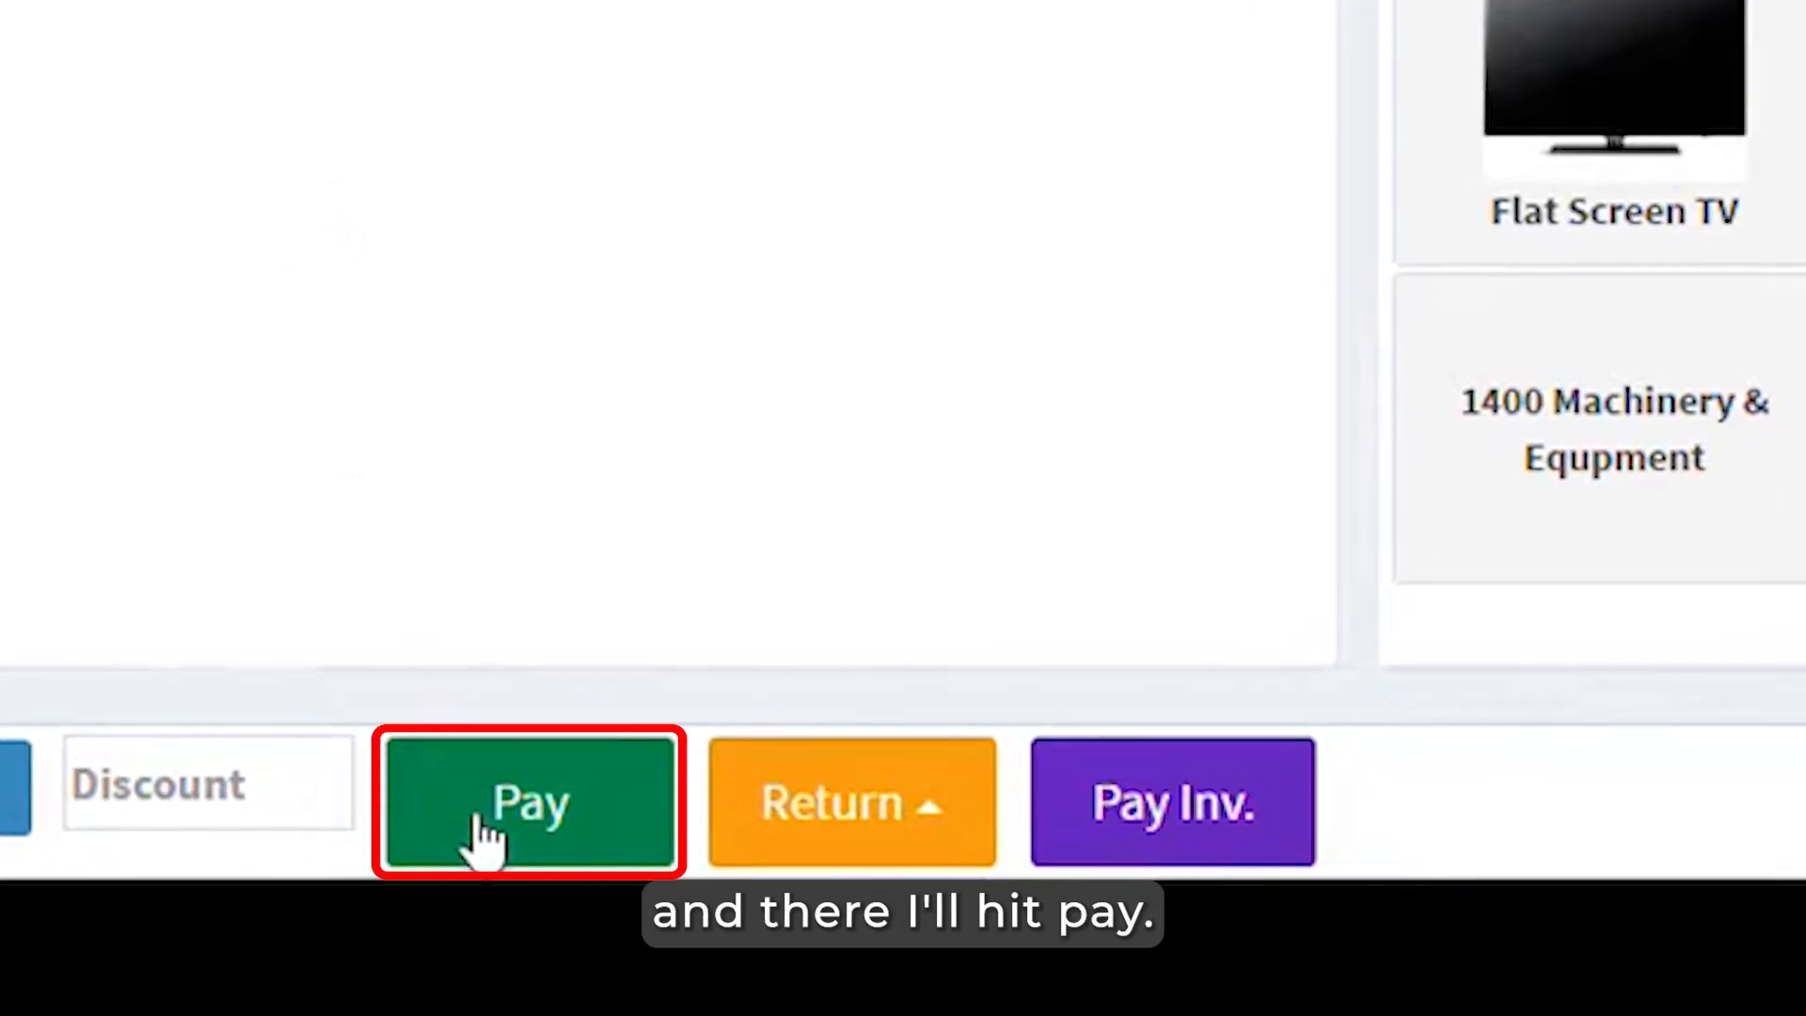
{"action": "left_click", "coordinate": [483, 837]}
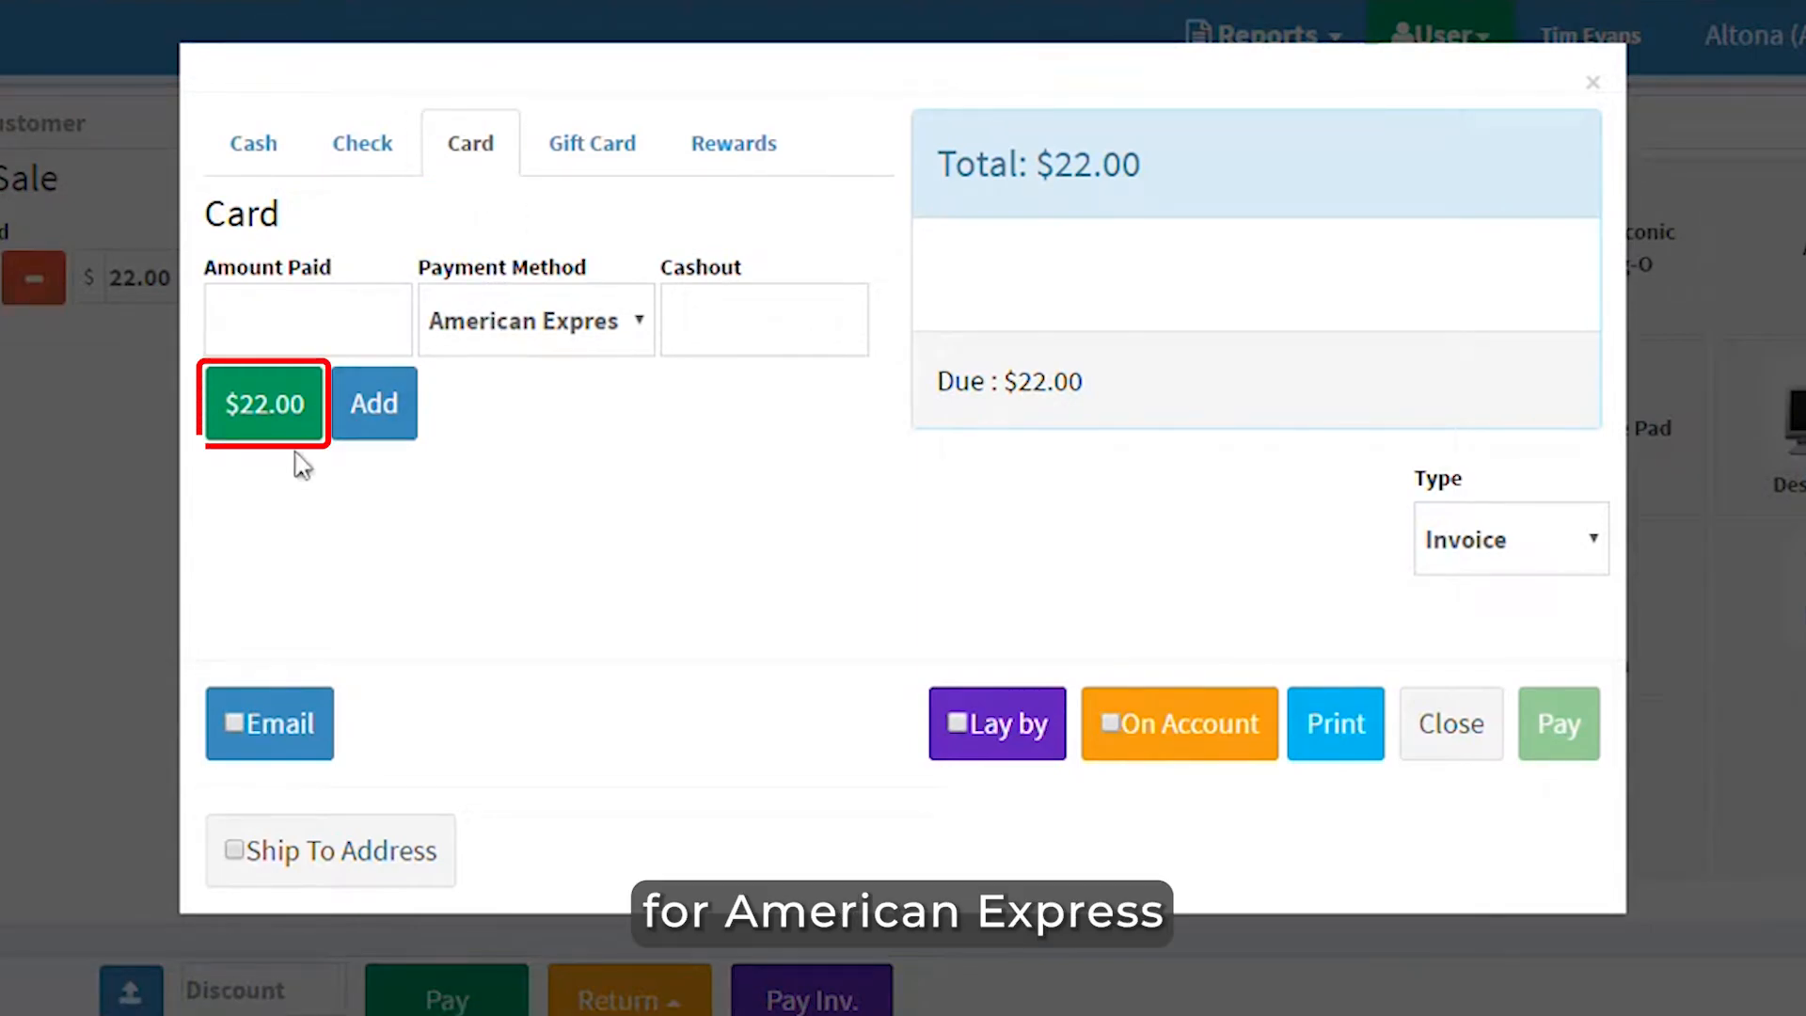
{"action": "left_click", "coordinate": [273, 414]}
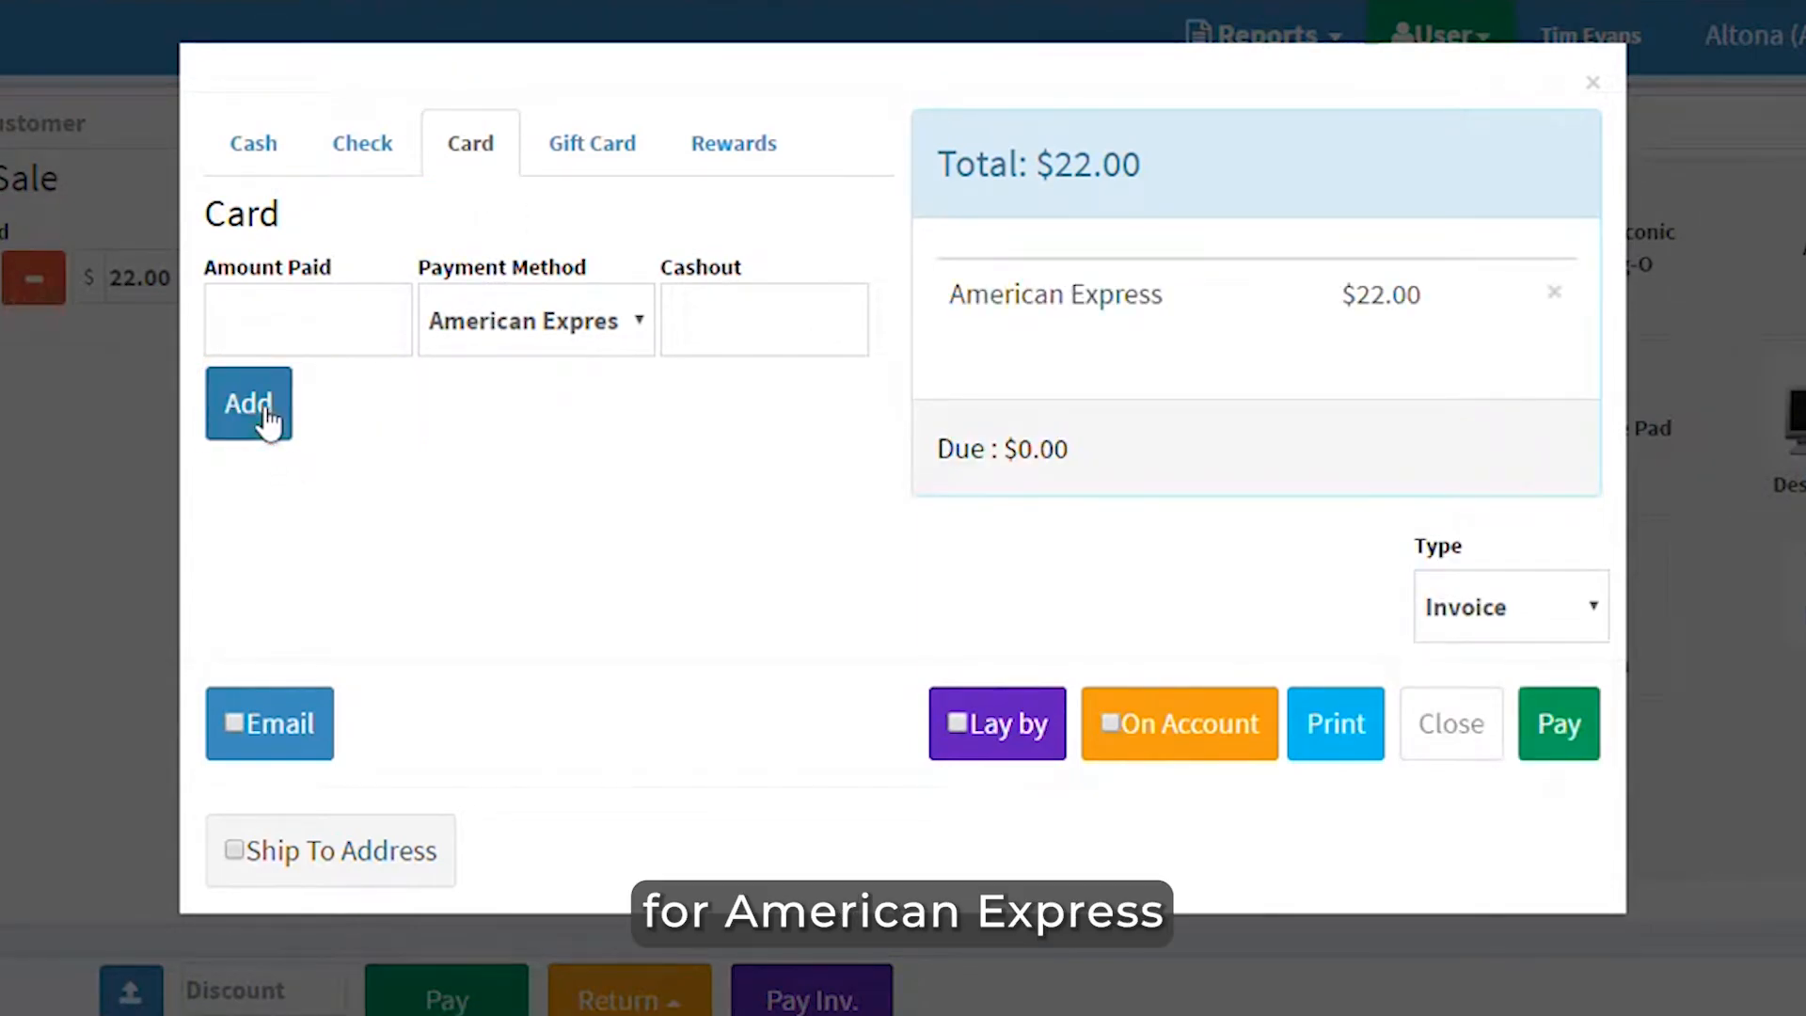
{"action": "left_click", "coordinate": [1557, 738]}
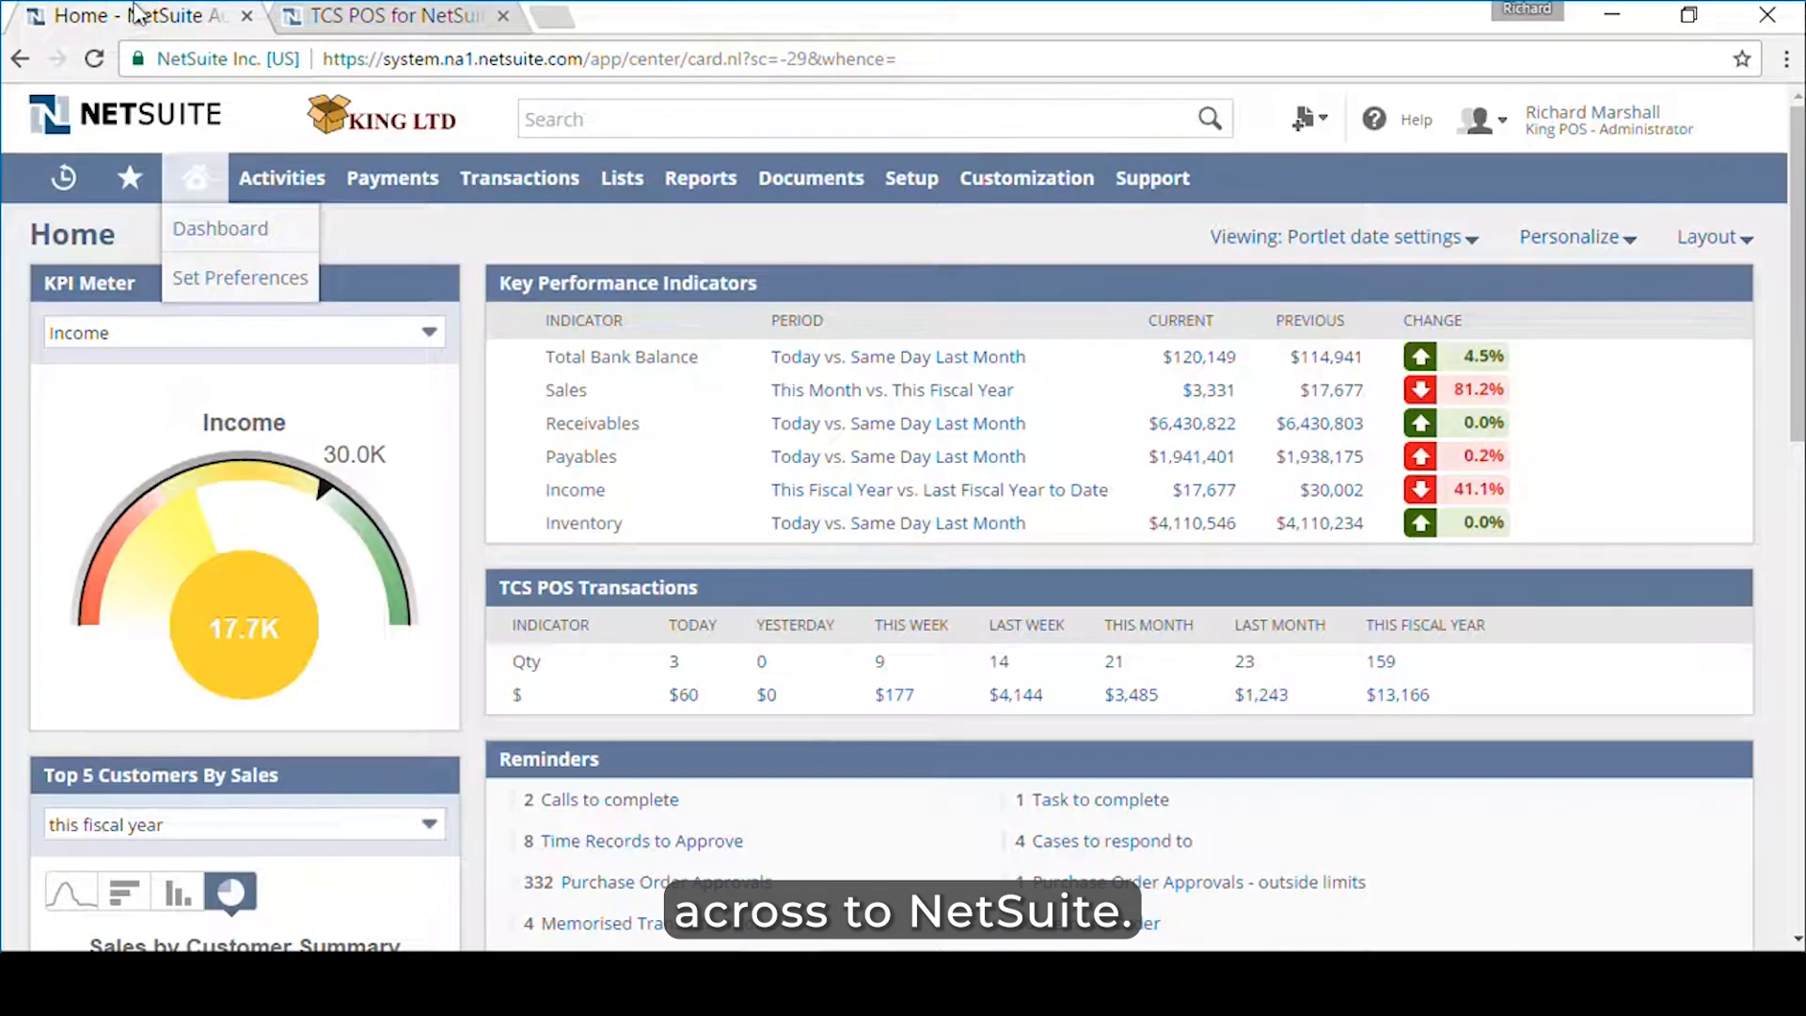
Switch to NetSuite, open the POS Cash Sale invoice by its number, and review its item lines and related records.
{"action": "left_click", "coordinate": [588, 119]}
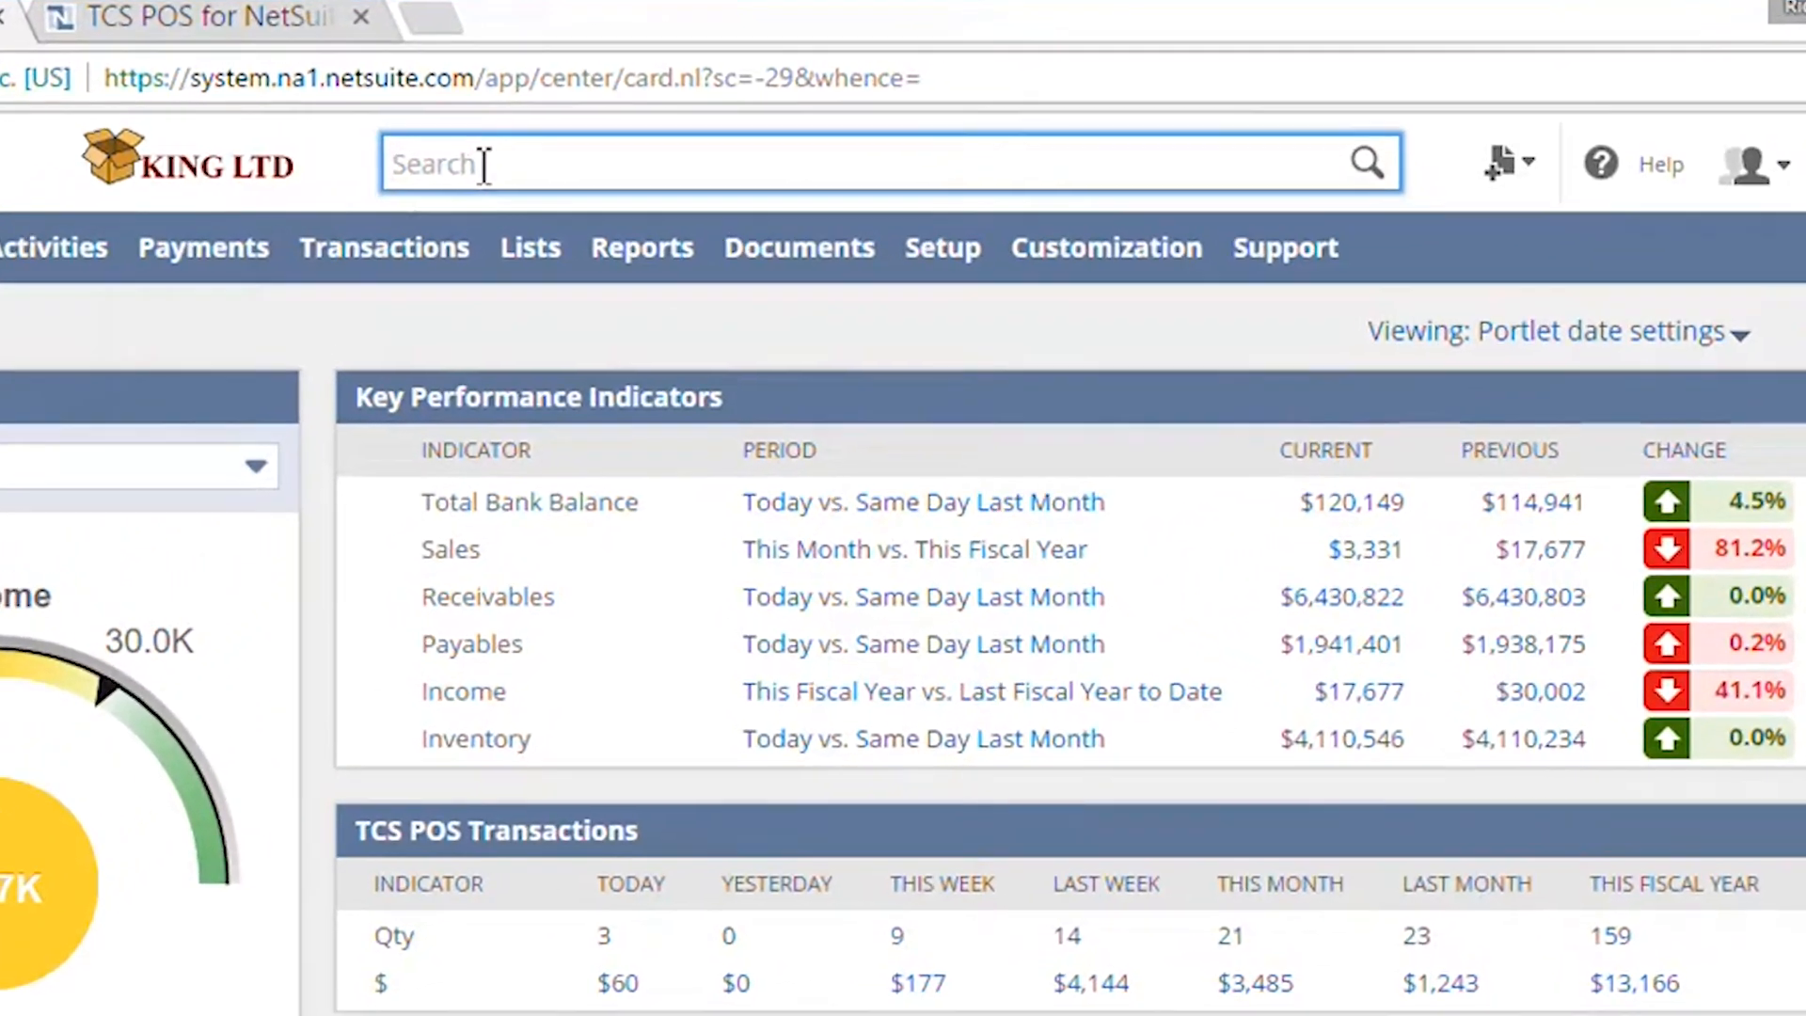
{"action": "type", "text": "2206"}
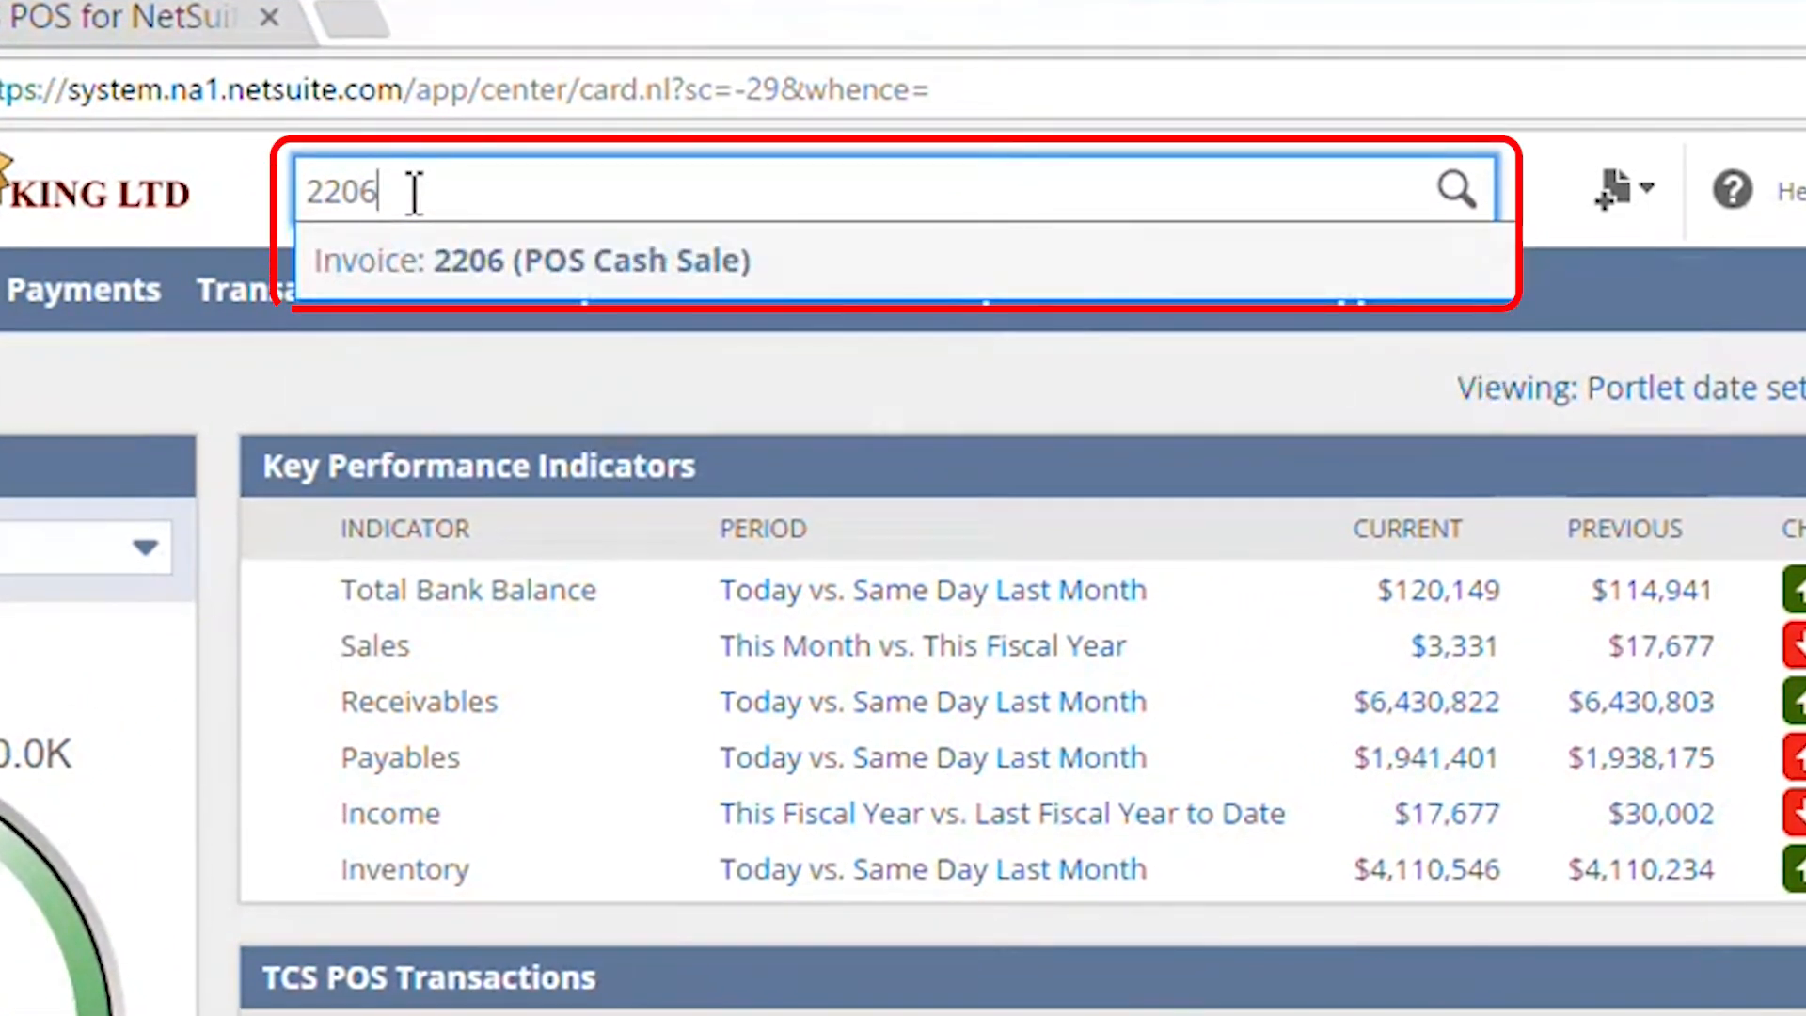
{"action": "left_click", "coordinate": [414, 273]}
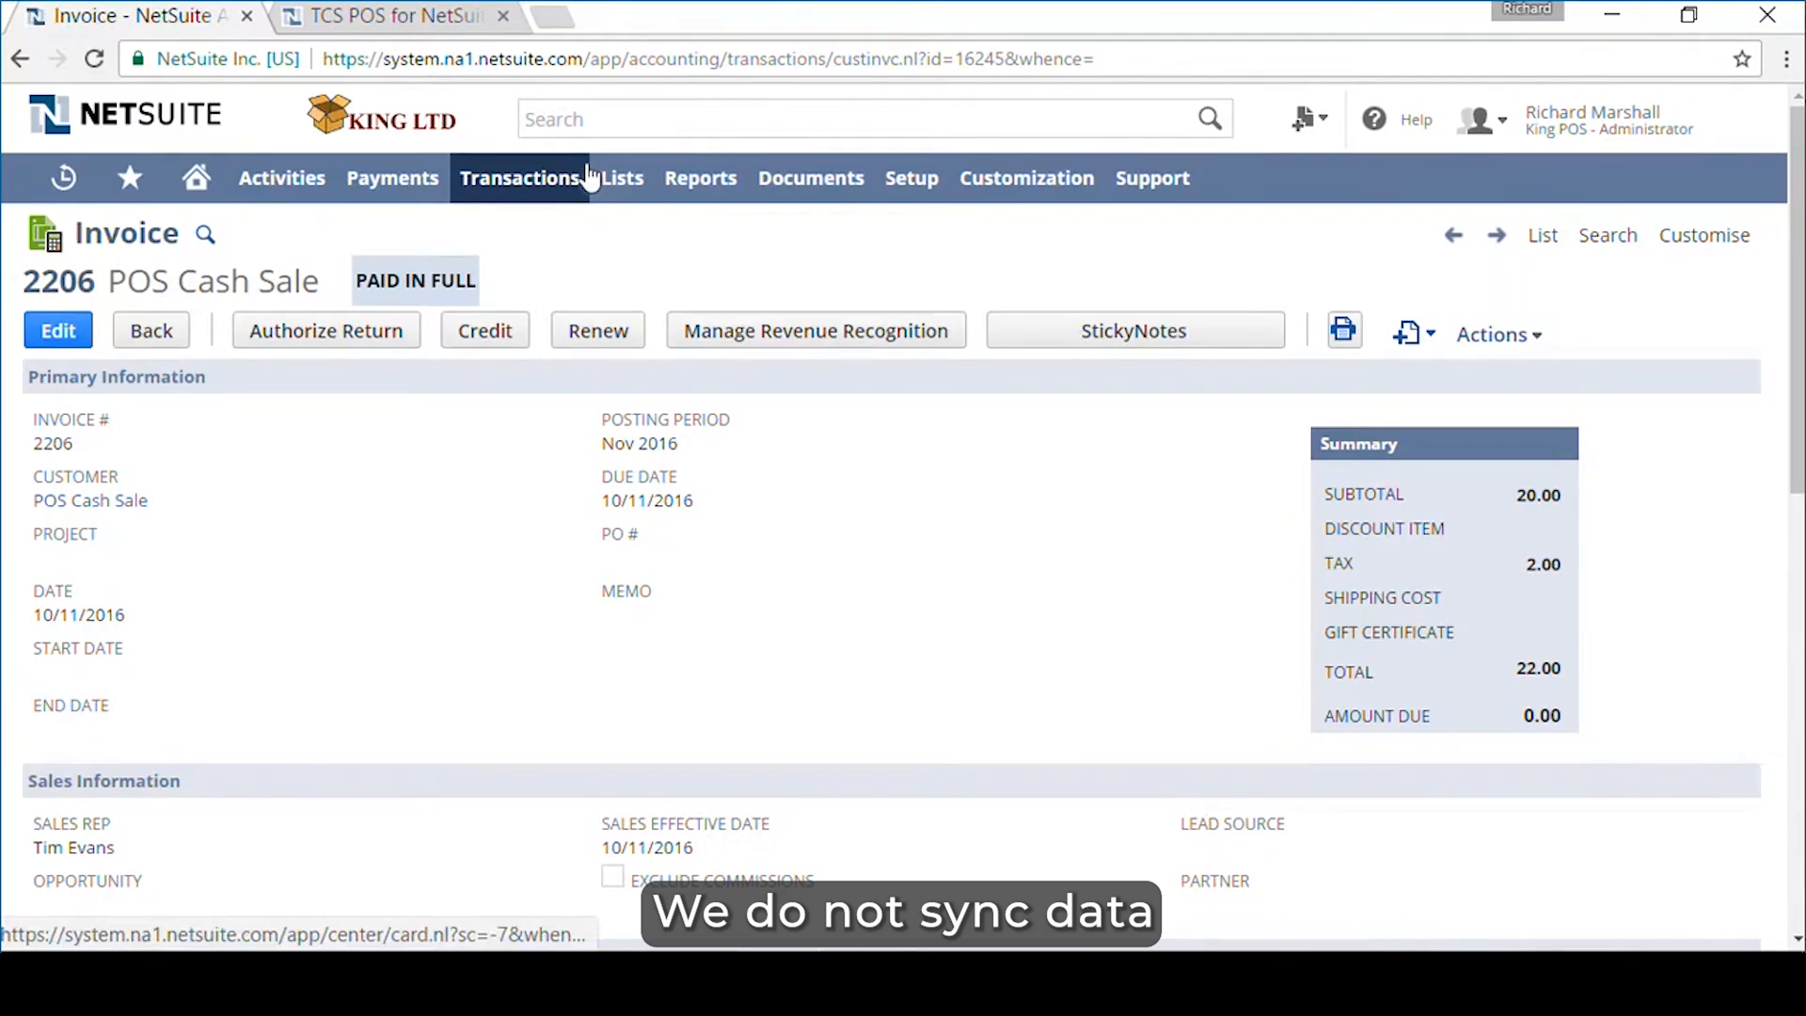
{"action": "scroll", "coordinate": [743, 526], "scroll_direction": "down", "scroll_amount": 10}
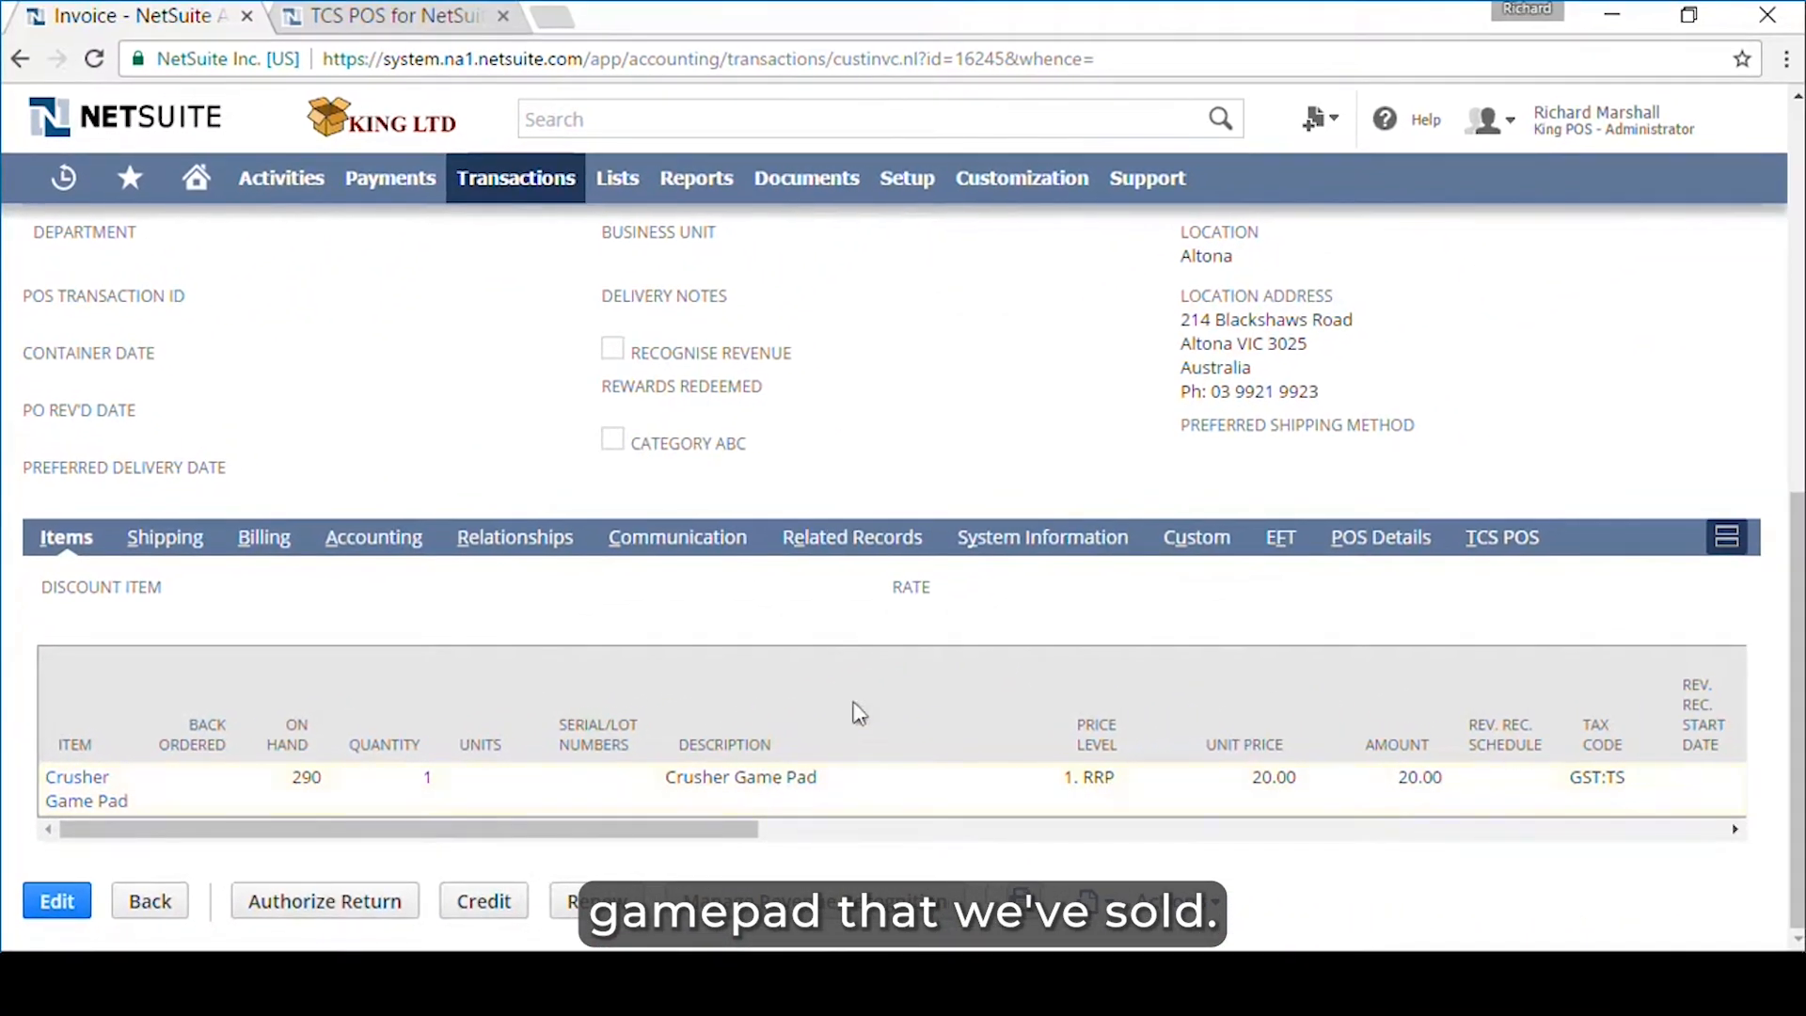
{"action": "left_click", "coordinate": [849, 545]}
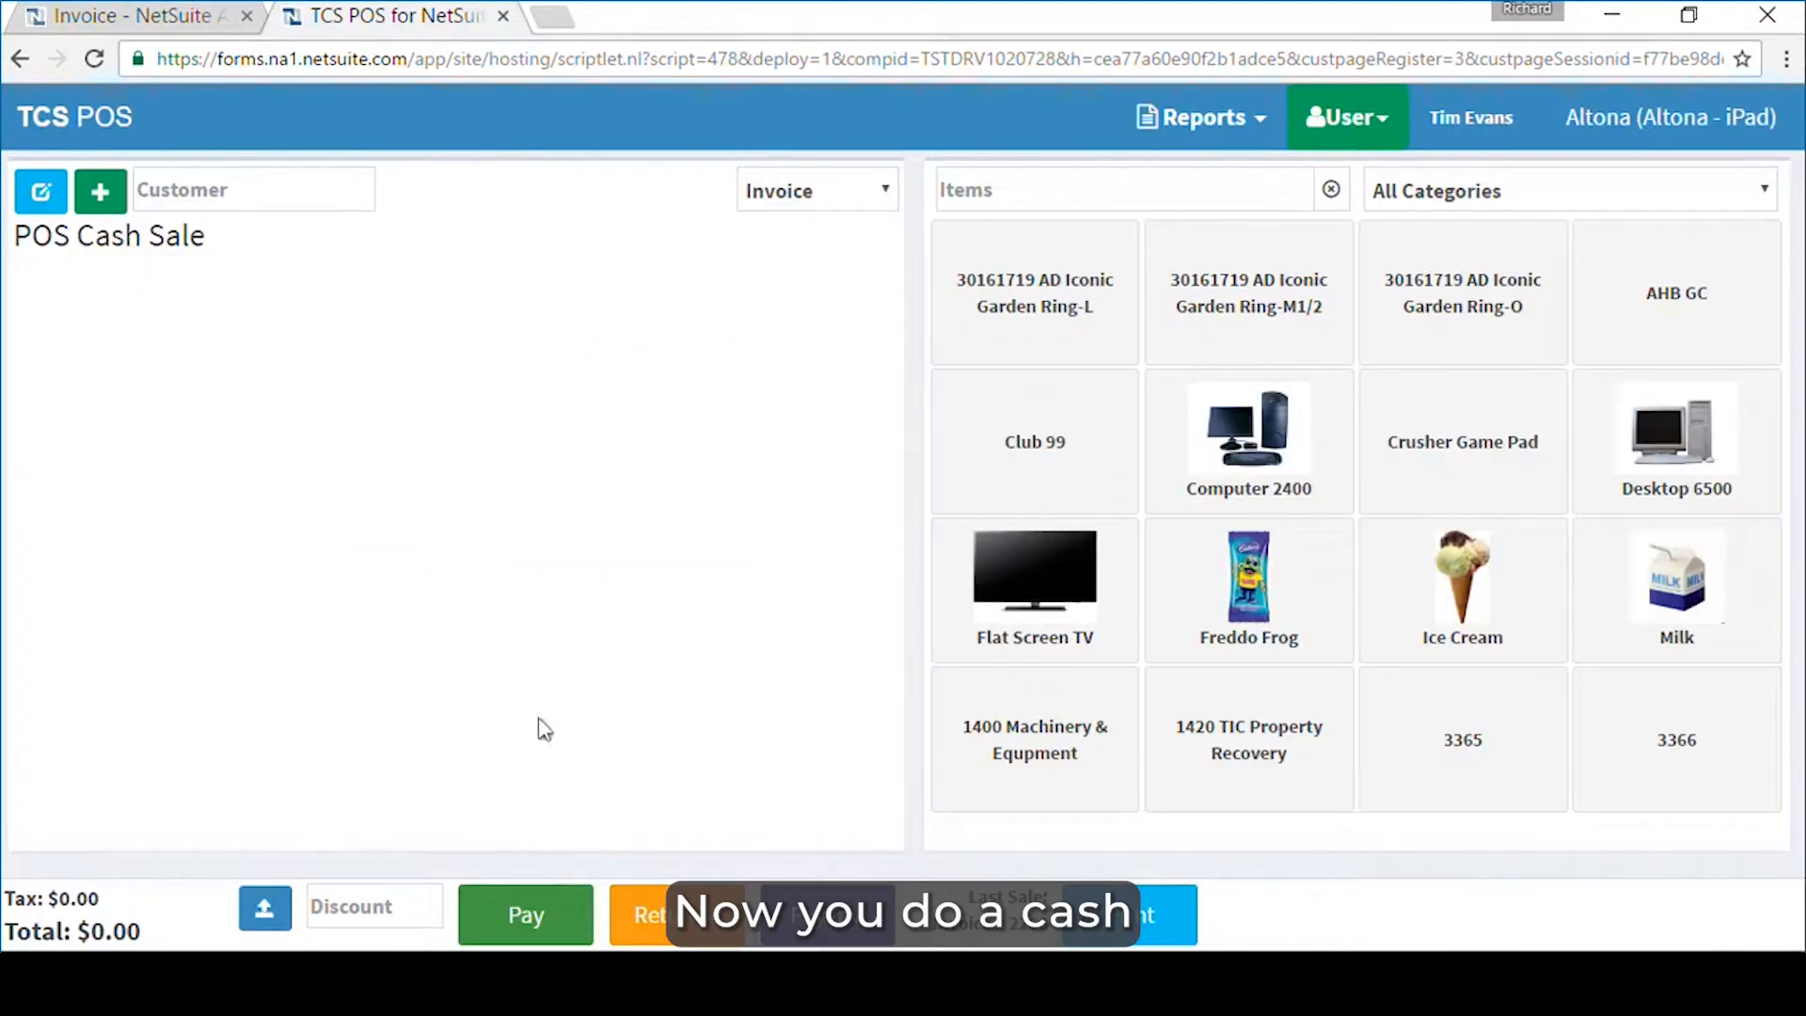
Return to TCS POS and assign the new sale to an existing customer found by name.
{"action": "left_click", "coordinate": [179, 188]}
{"action": "type", "text": "ba"}
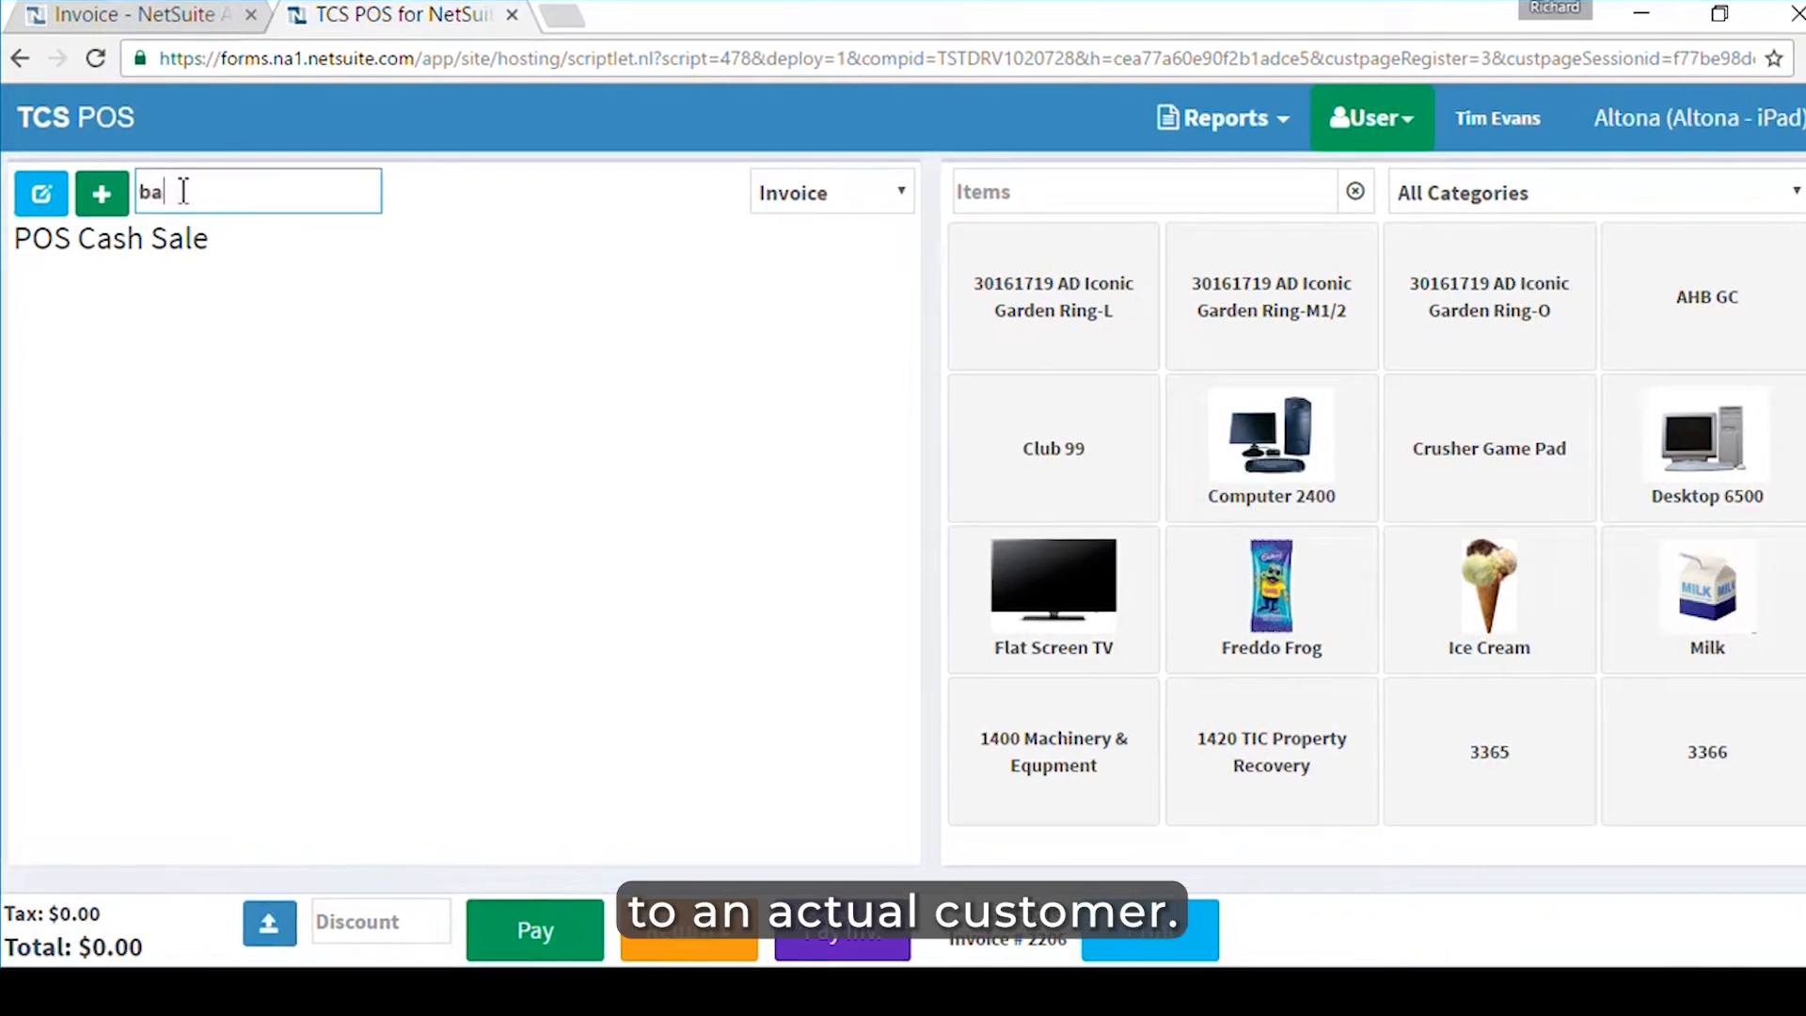
{"action": "type", "text": "r"}
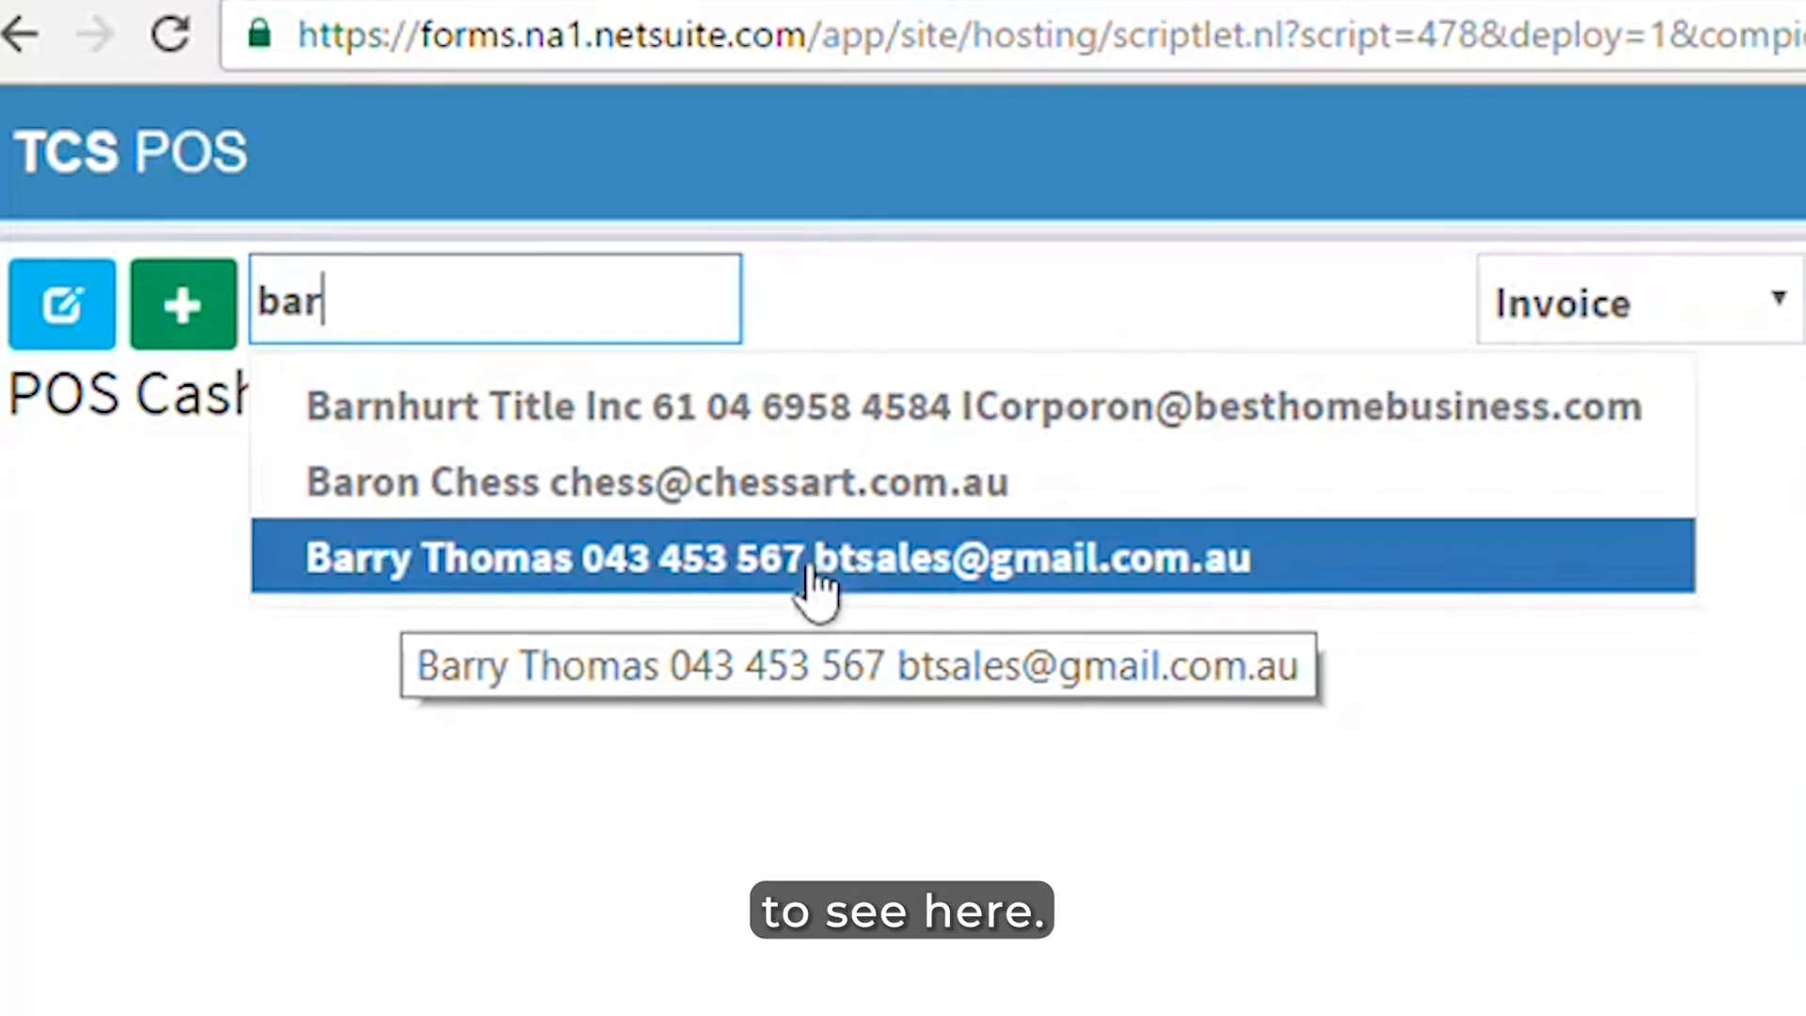
{"action": "left_click", "coordinate": [813, 562]}
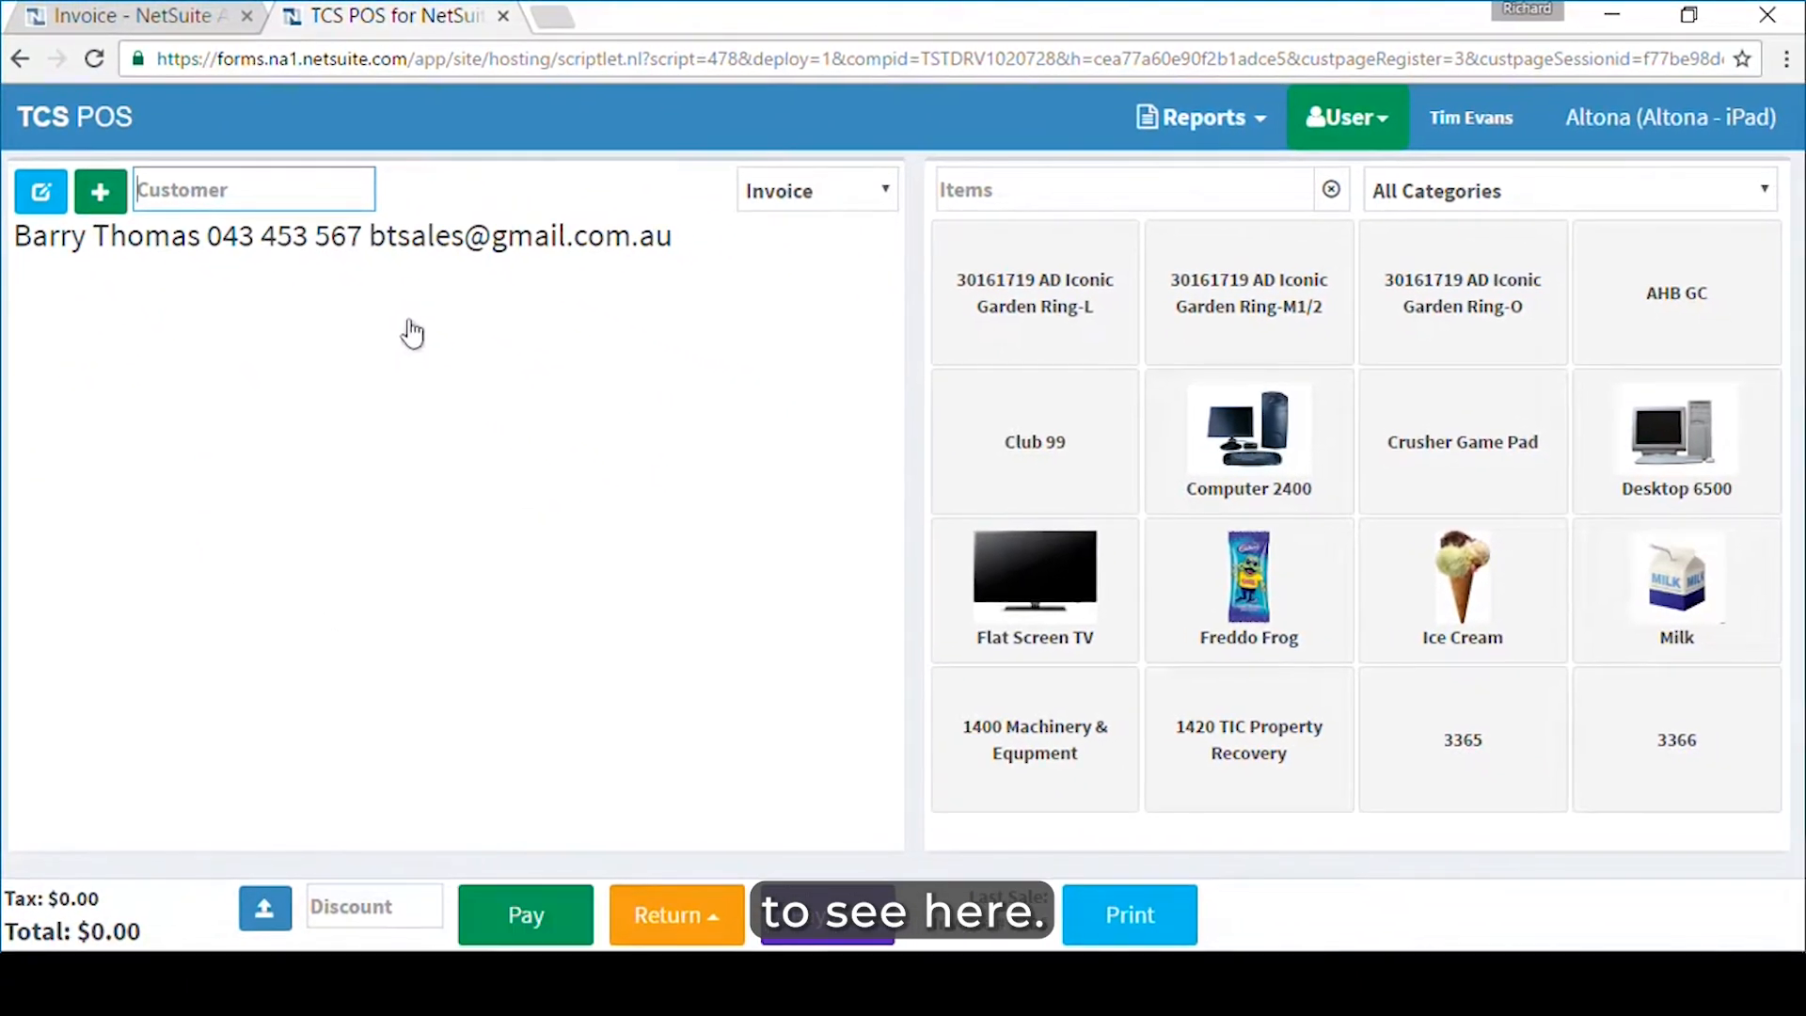
Add a Crusher Game Pad to the customer's sale and check its on-hand and available stock by location.
{"action": "left_click", "coordinate": [1436, 451]}
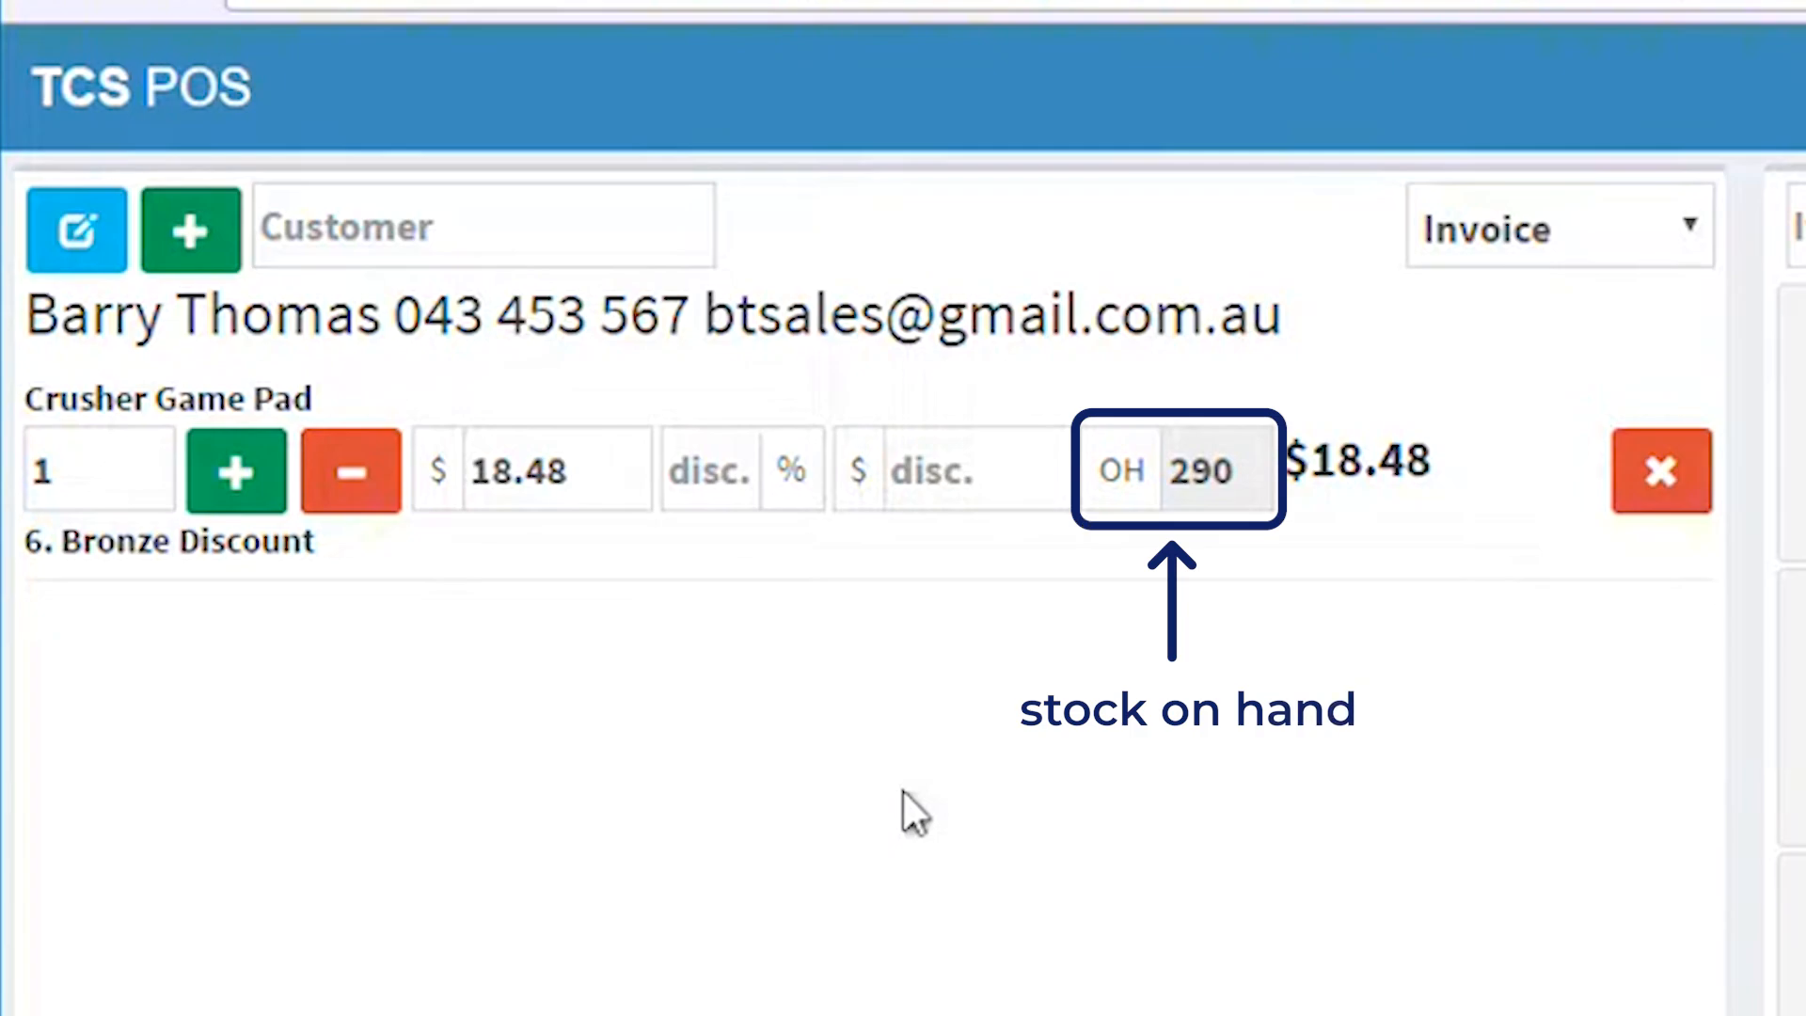
{"action": "left_click", "coordinate": [1135, 491]}
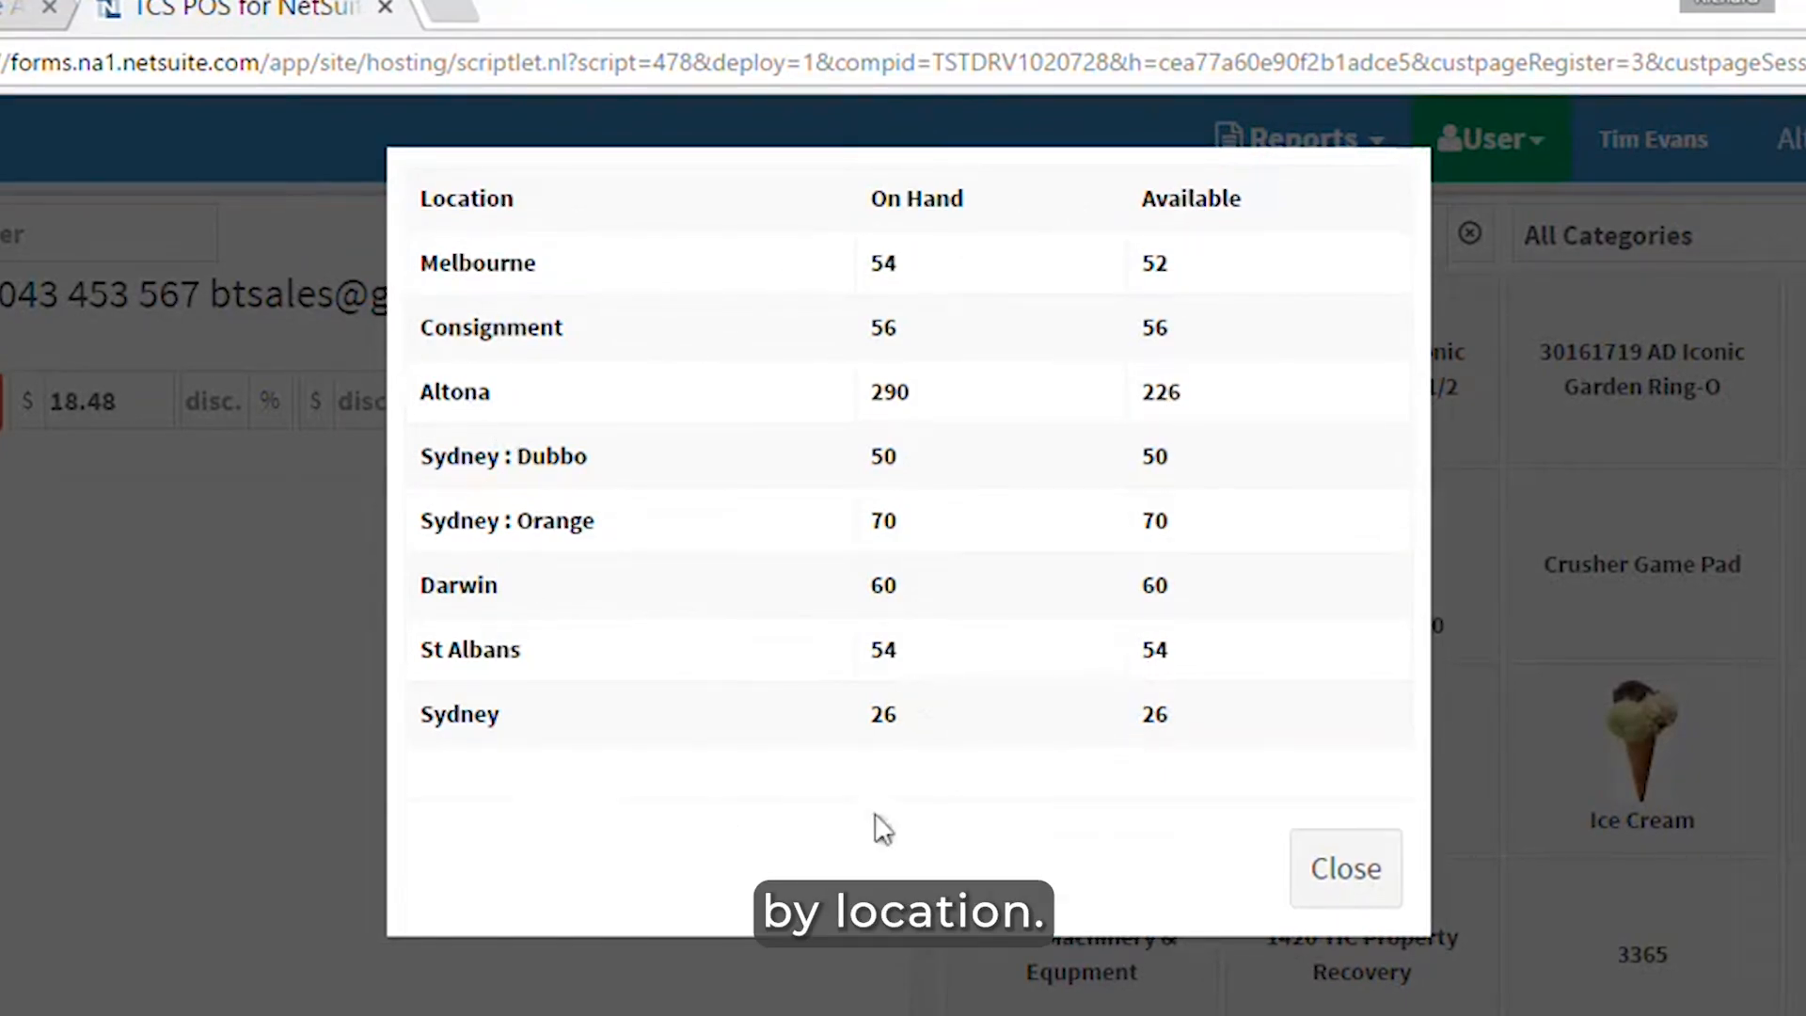
{"action": "left_click", "coordinate": [1366, 887]}
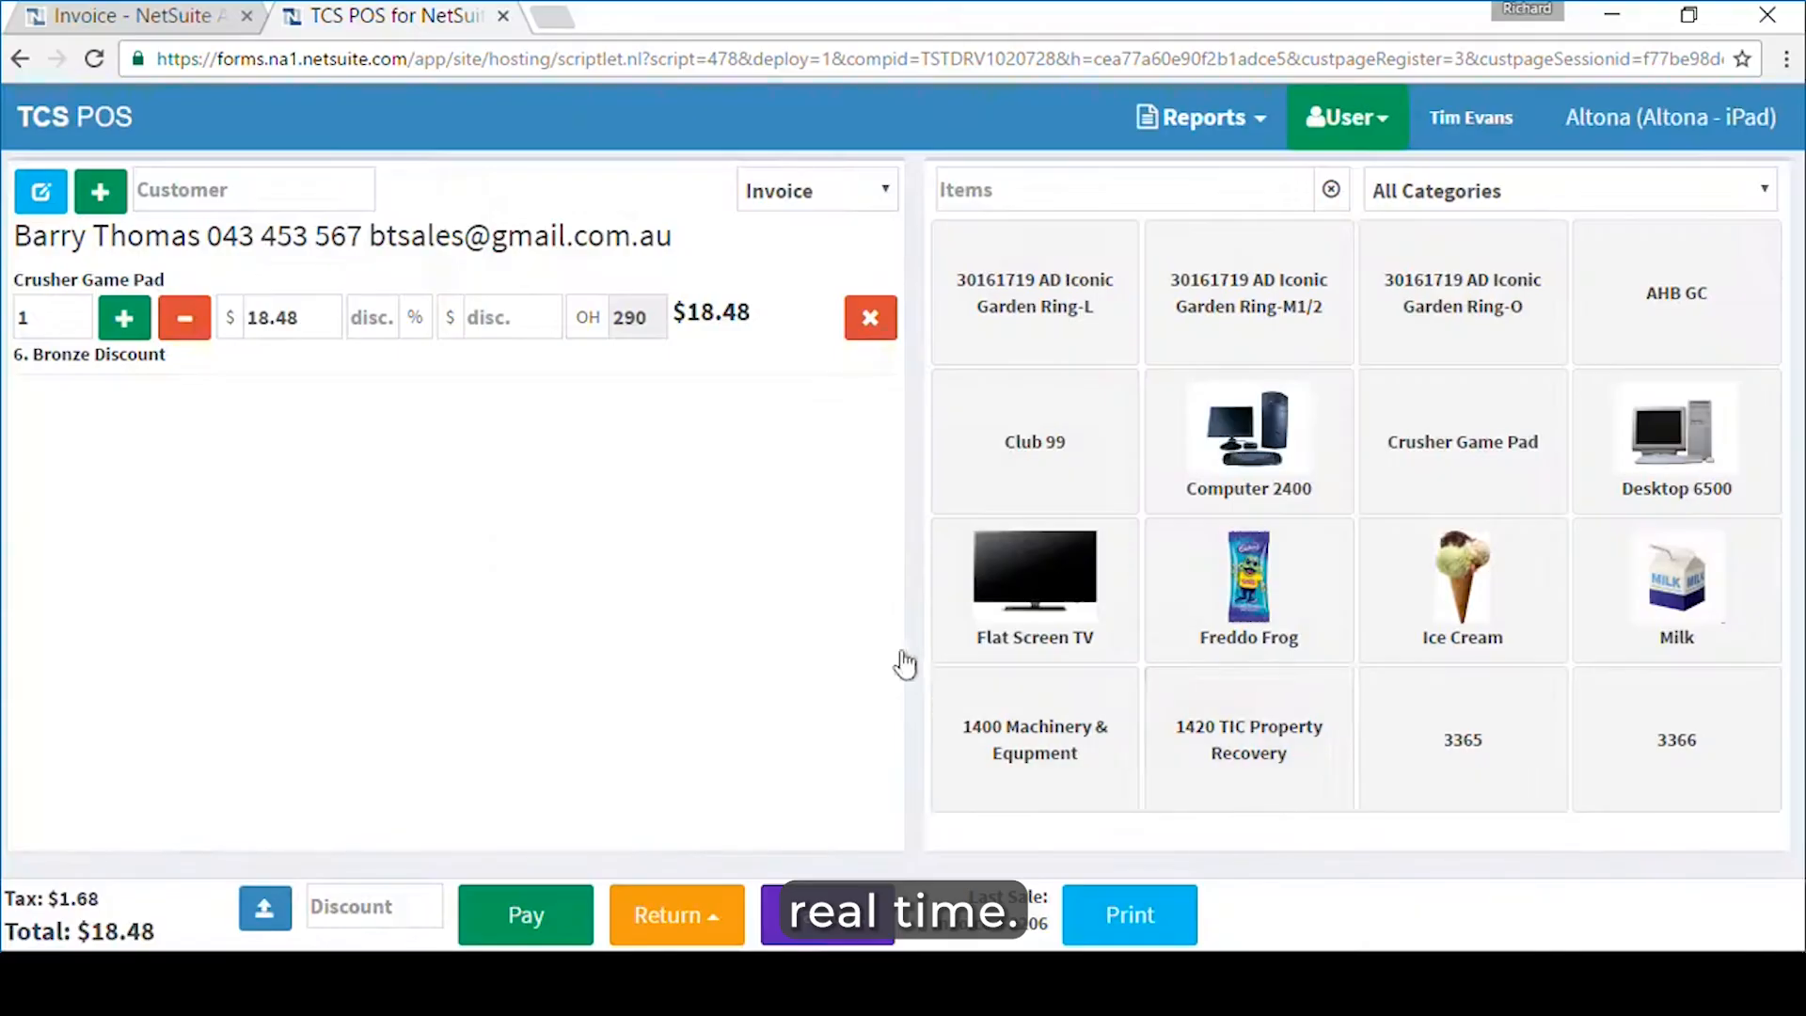
Open payment for the customer's sale and review the cash, card, gift card and rewards options.
{"action": "left_click", "coordinate": [520, 914]}
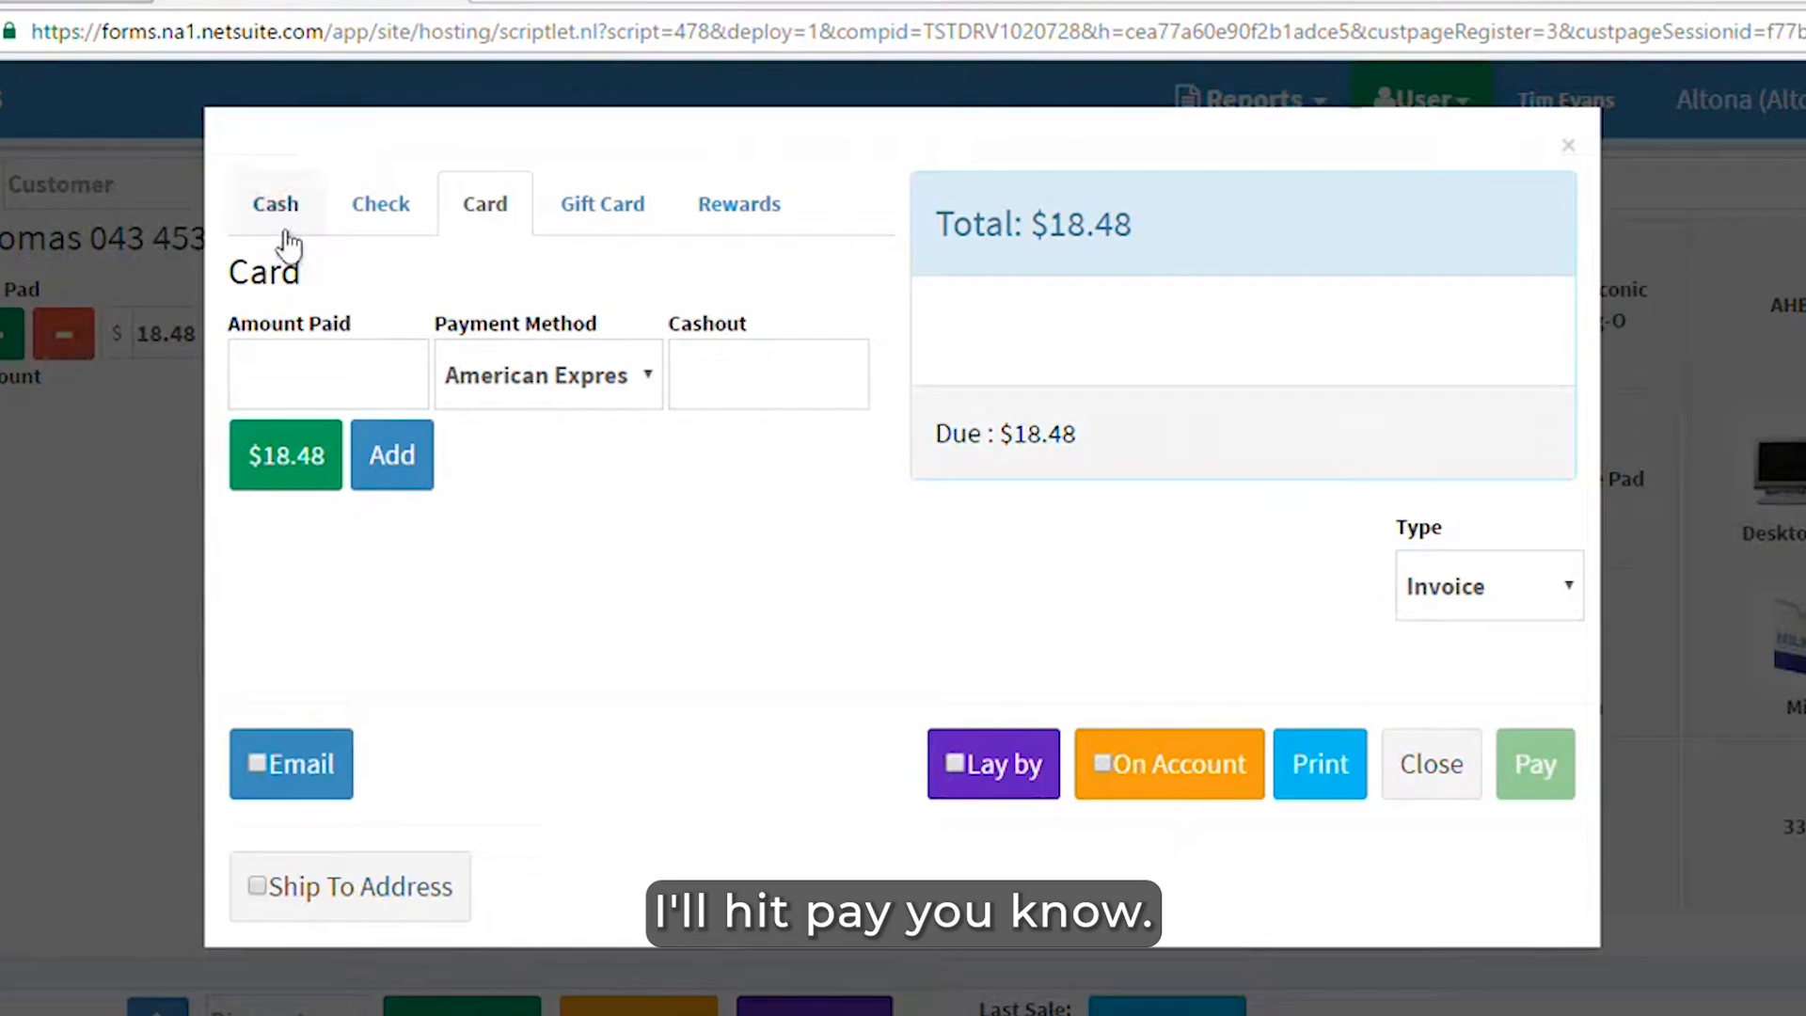
{"action": "left_click", "coordinate": [294, 226]}
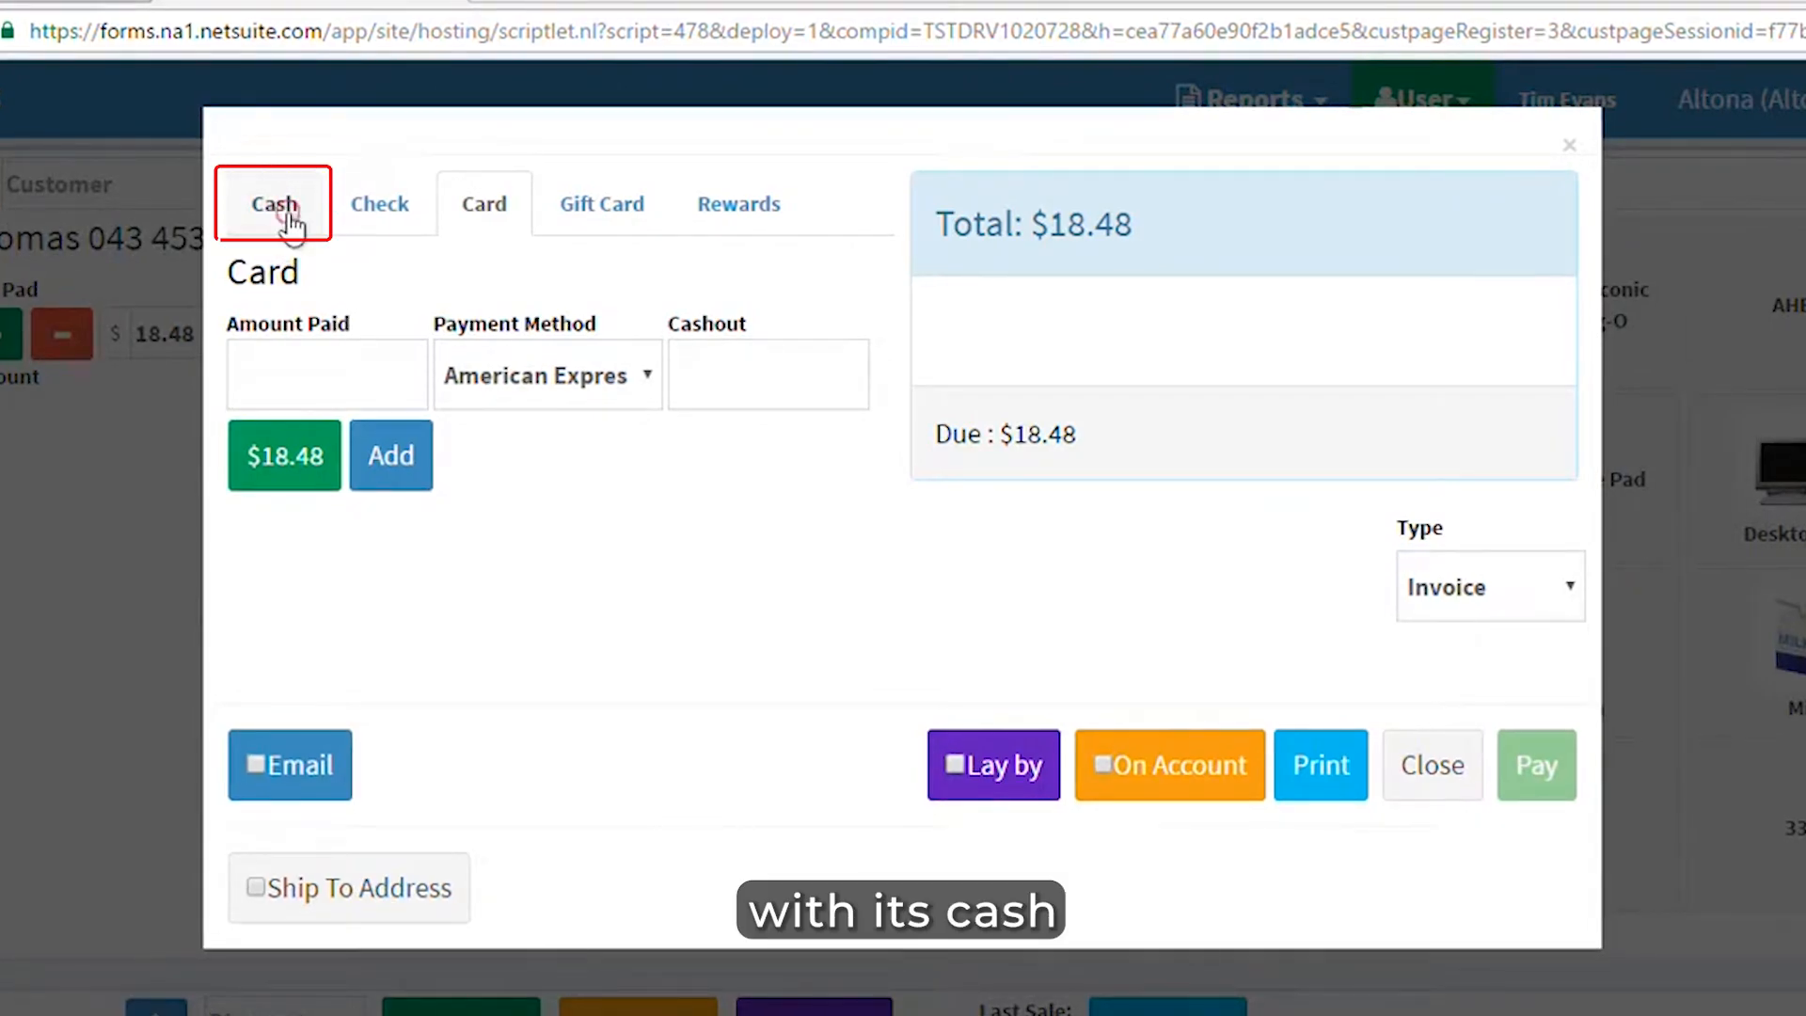
{"action": "left_click", "coordinate": [478, 205]}
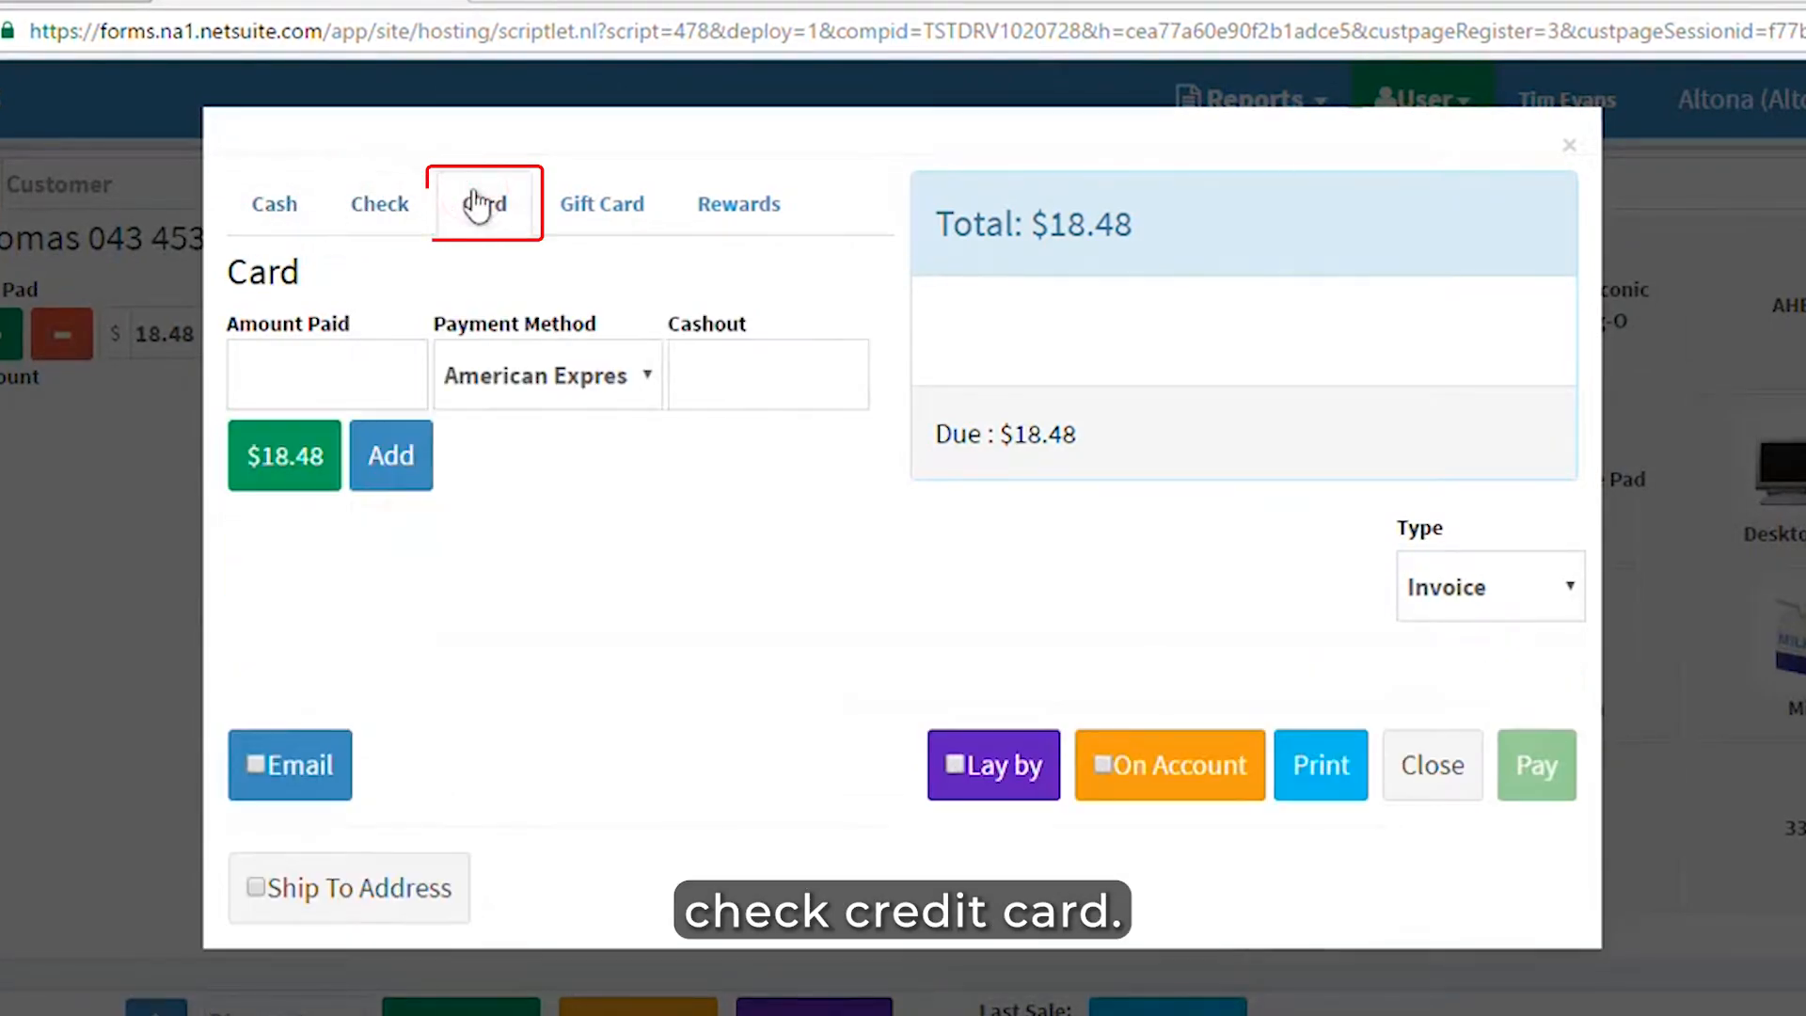
{"action": "left_click", "coordinate": [580, 211]}
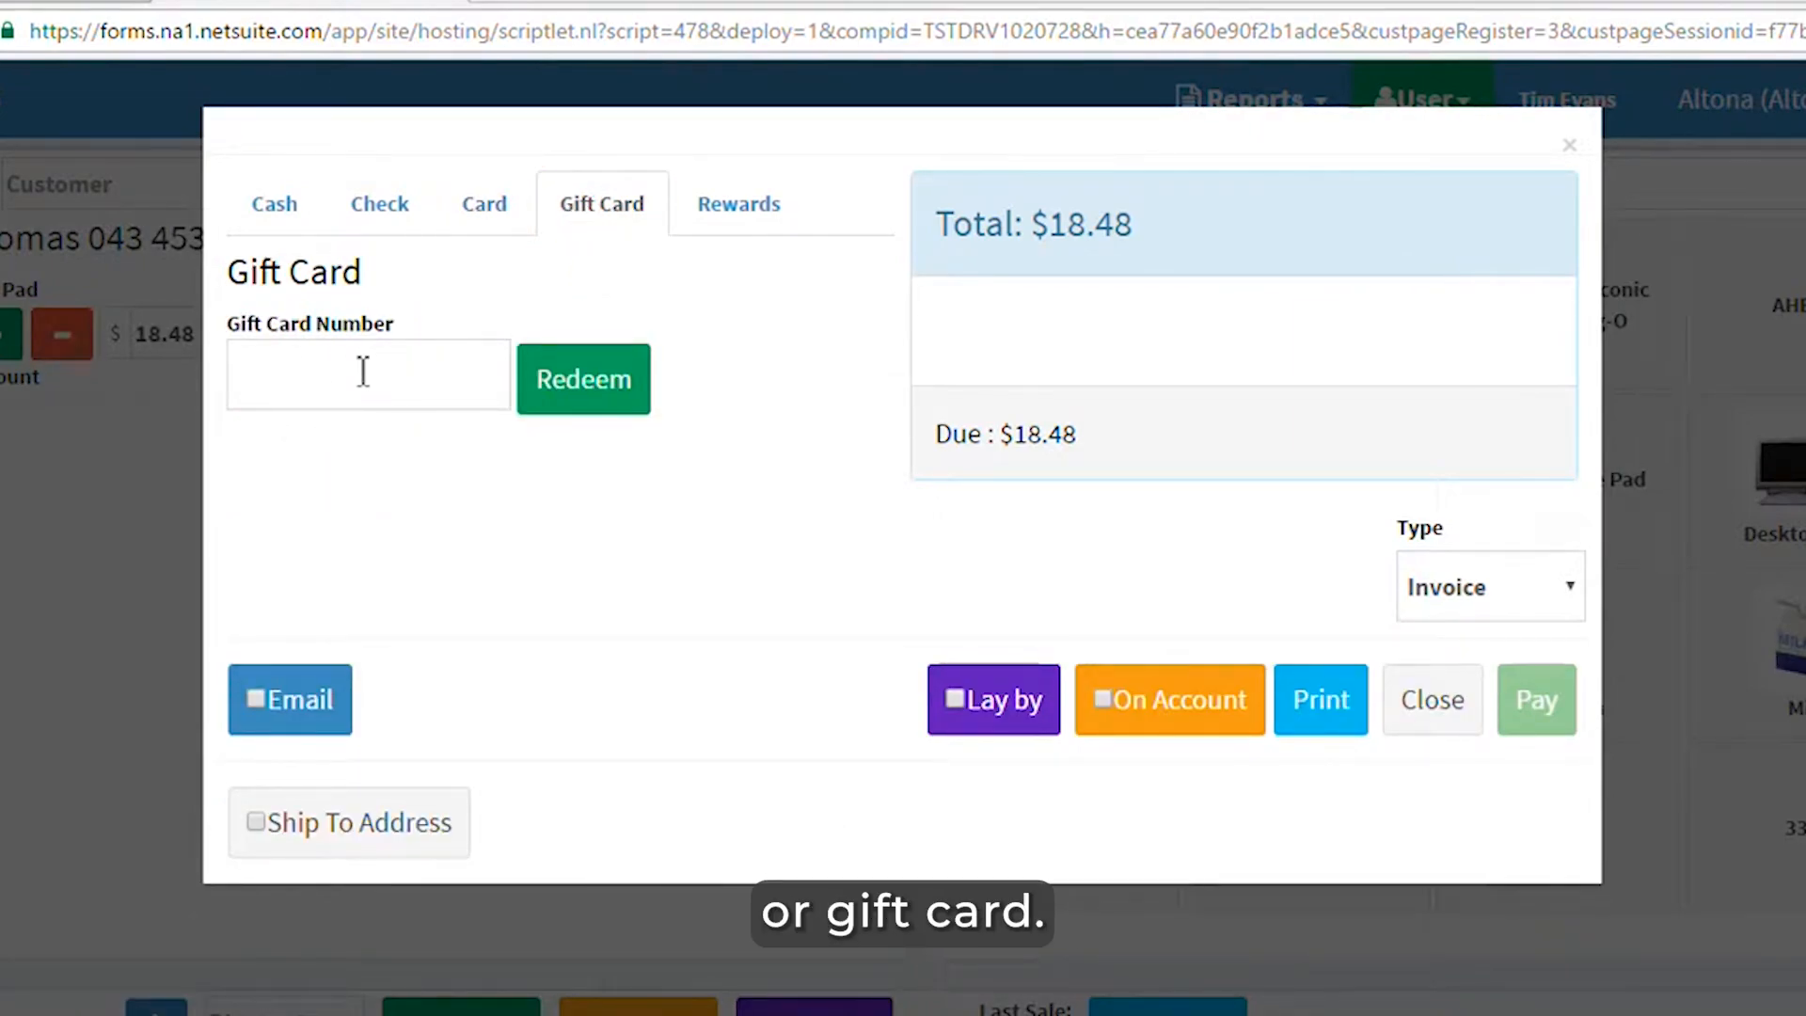
{"action": "left_click", "coordinate": [760, 223]}
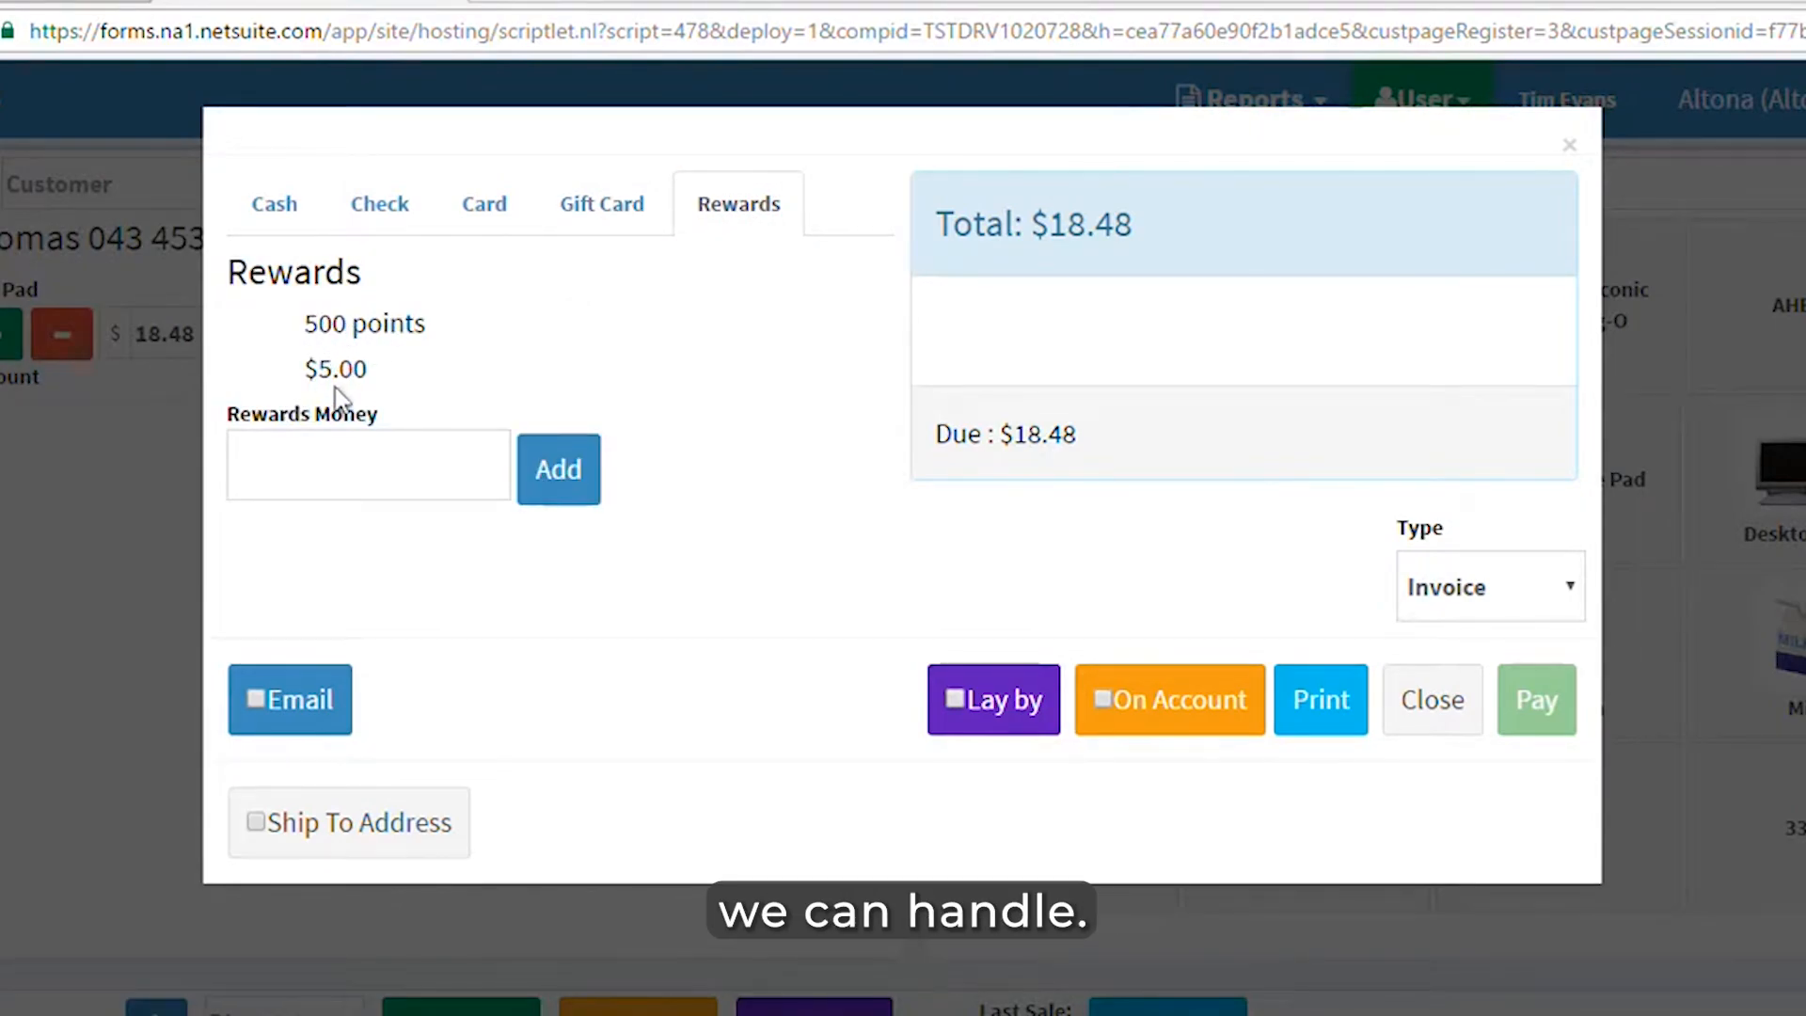
{"action": "left_click", "coordinate": [278, 209]}
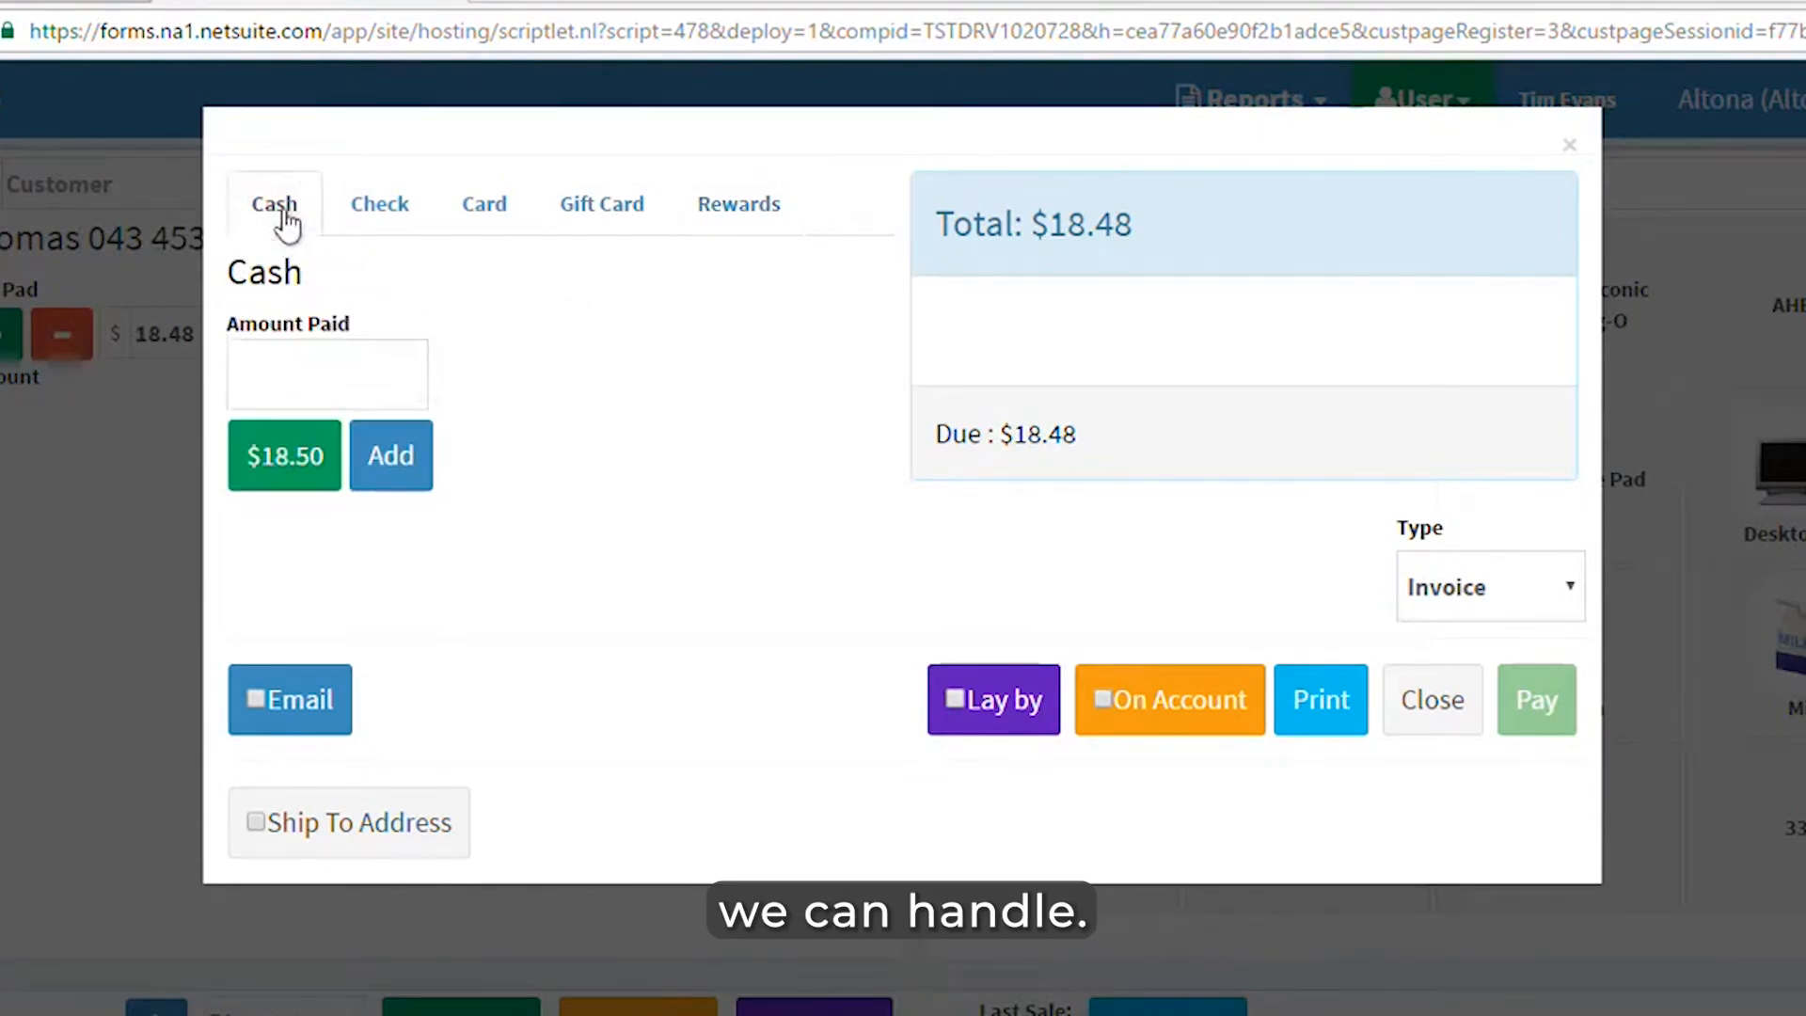
Pay the customer's sale with an $18.48 American Express card payment and close the payment window.
{"action": "left_click", "coordinate": [506, 222]}
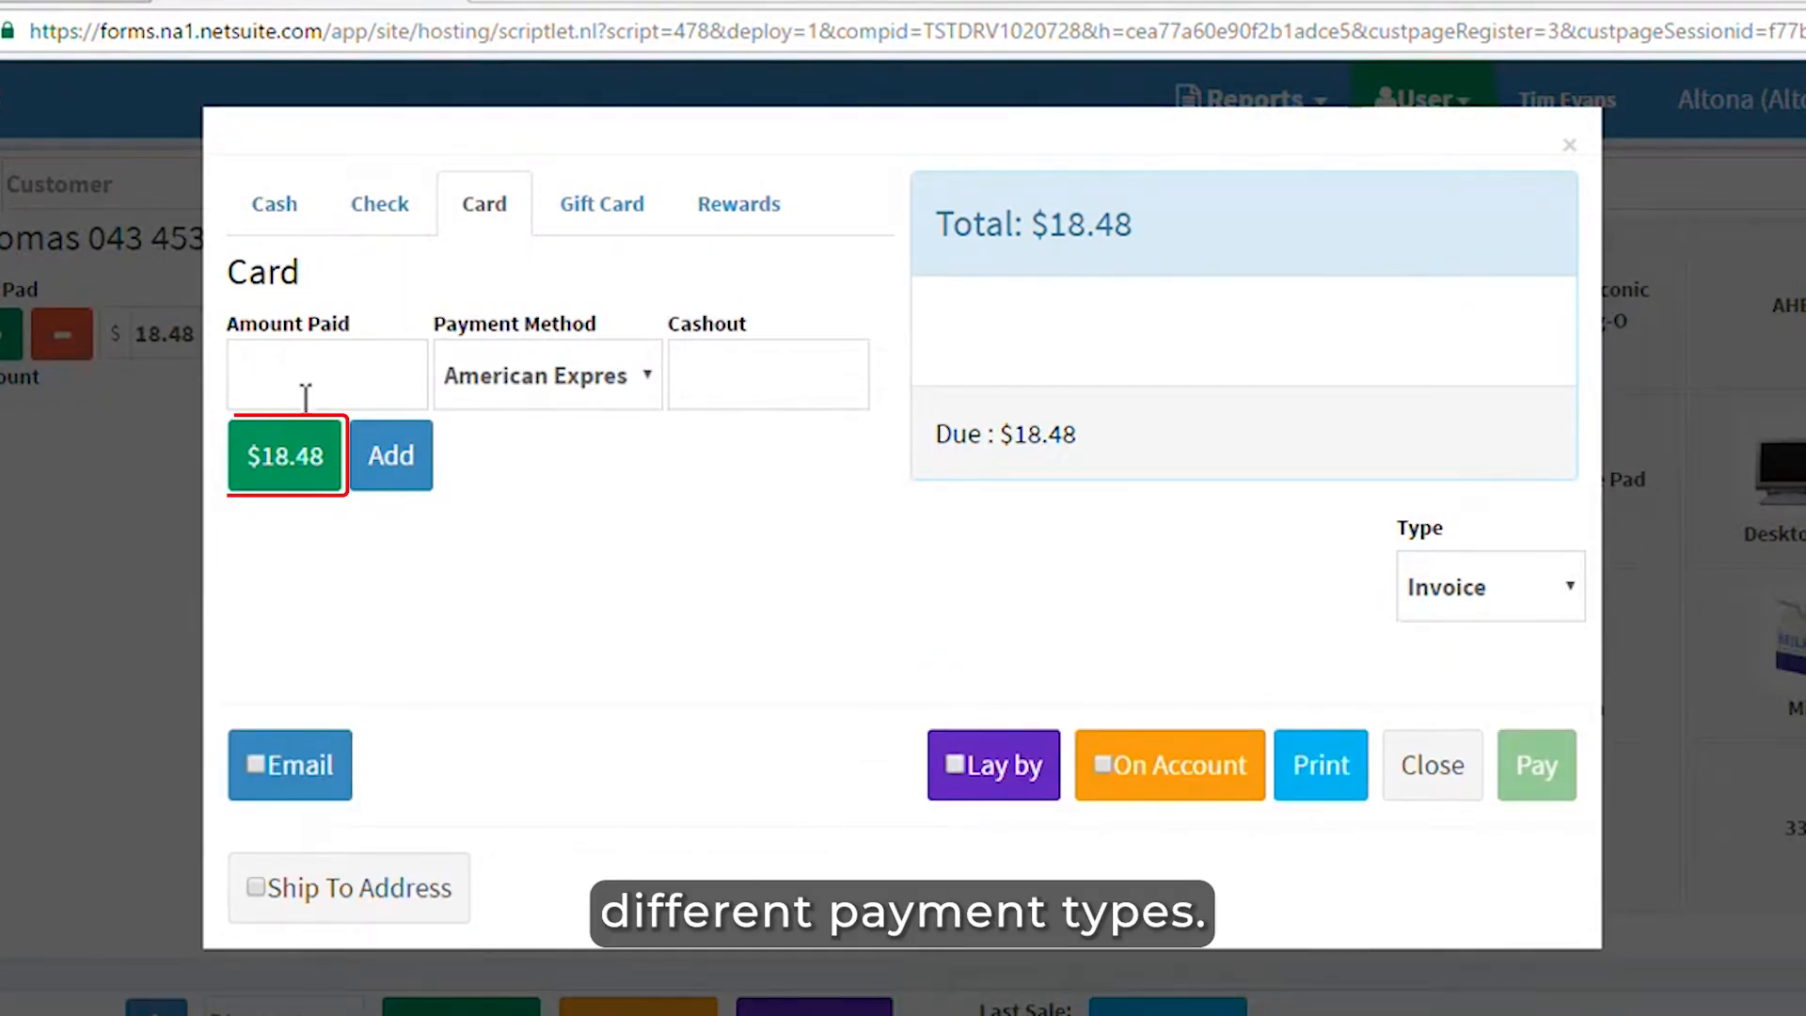
{"action": "left_click", "coordinate": [290, 467]}
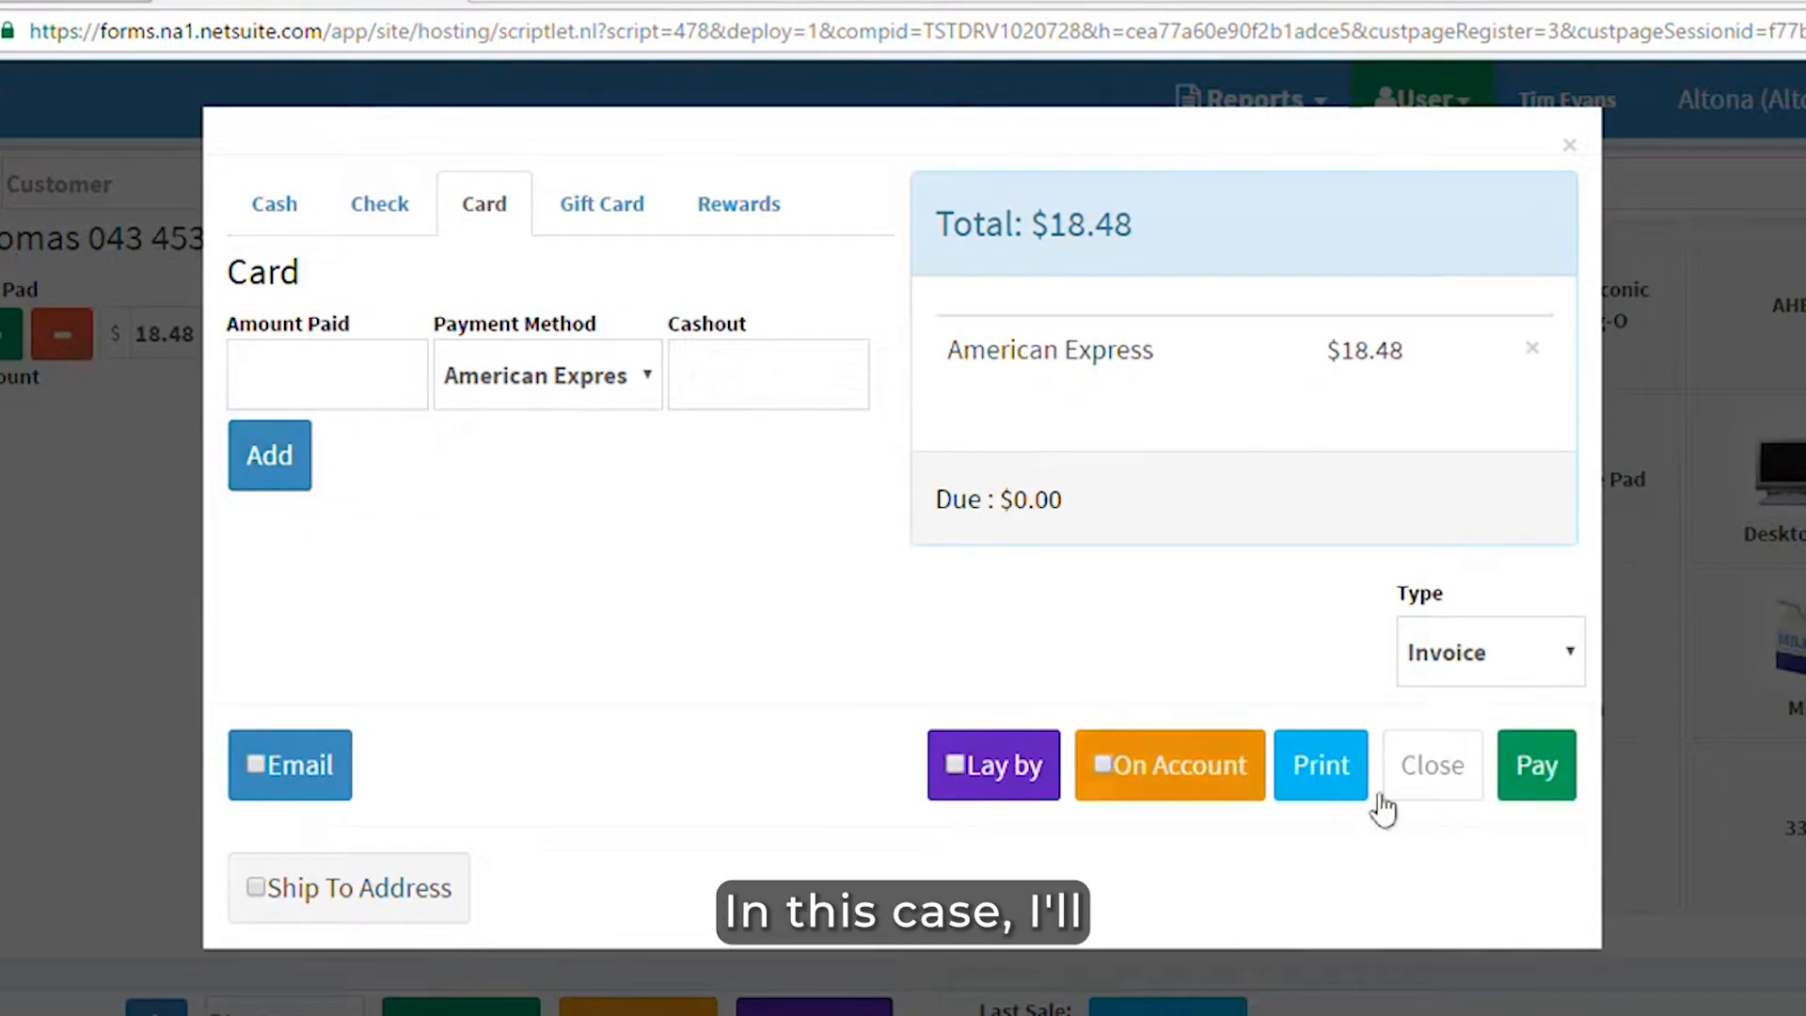
{"action": "left_click", "coordinate": [1544, 777]}
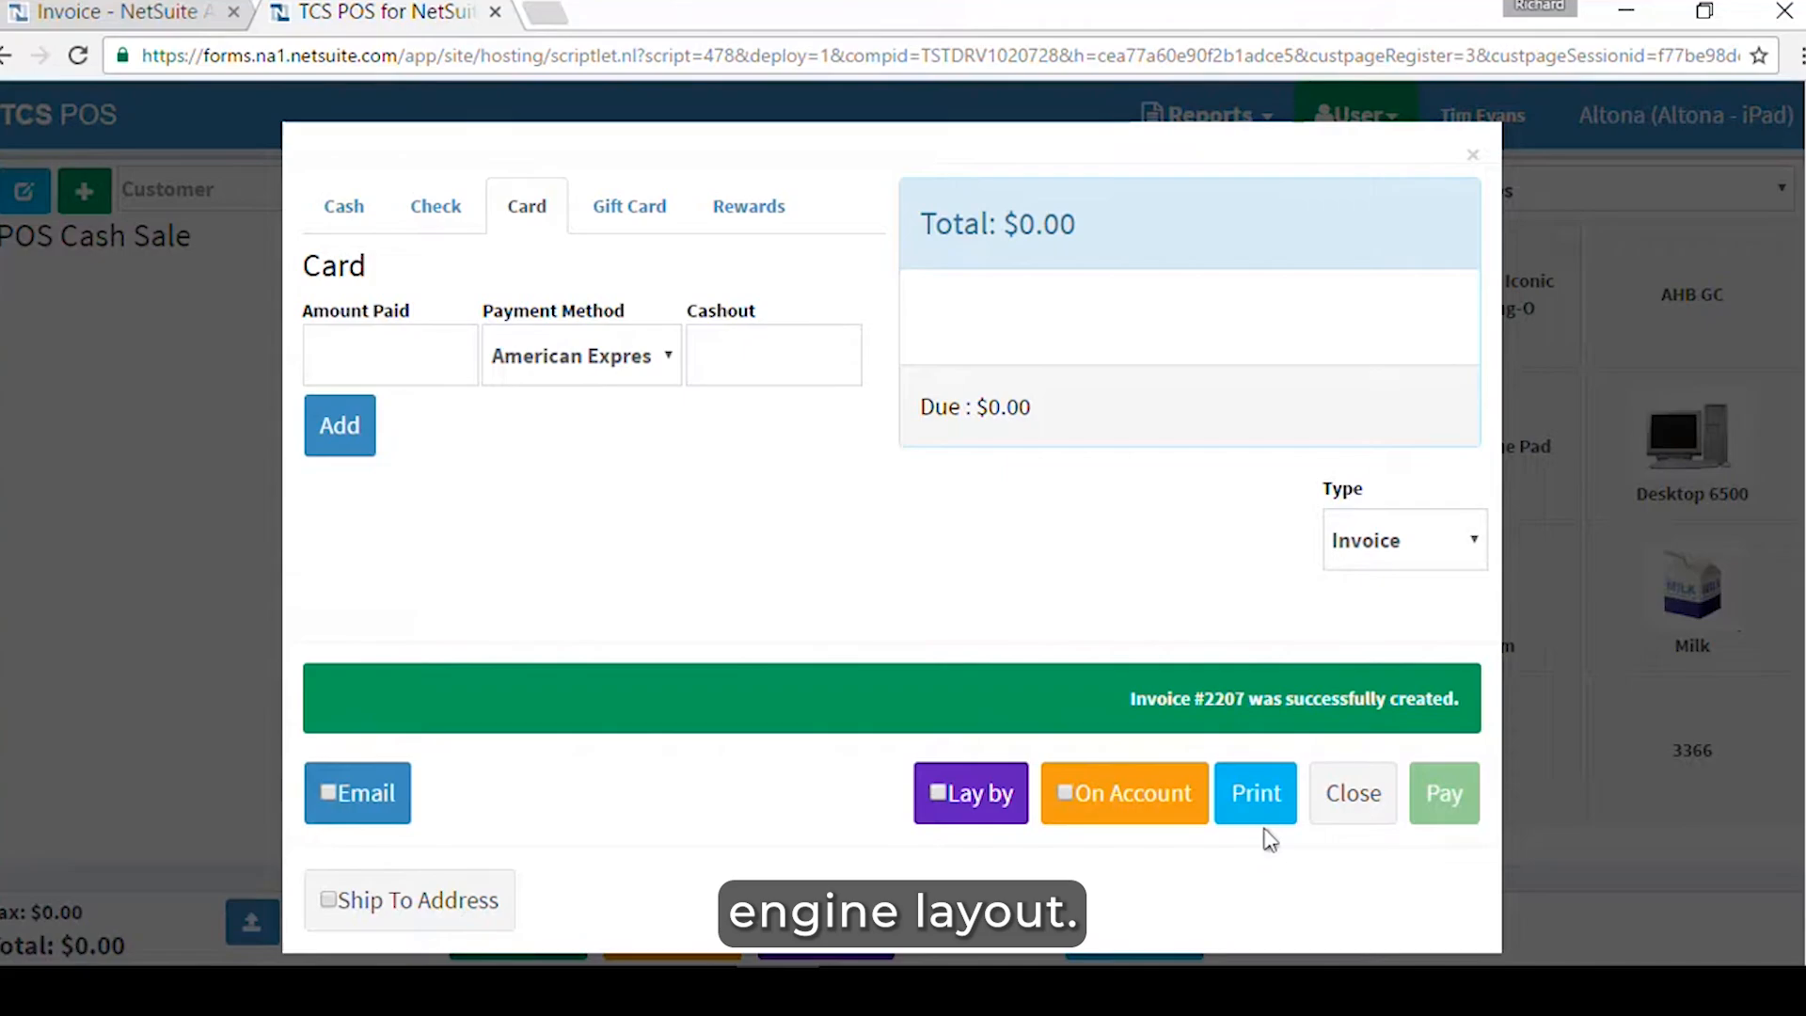
{"action": "left_click", "coordinate": [1353, 793]}
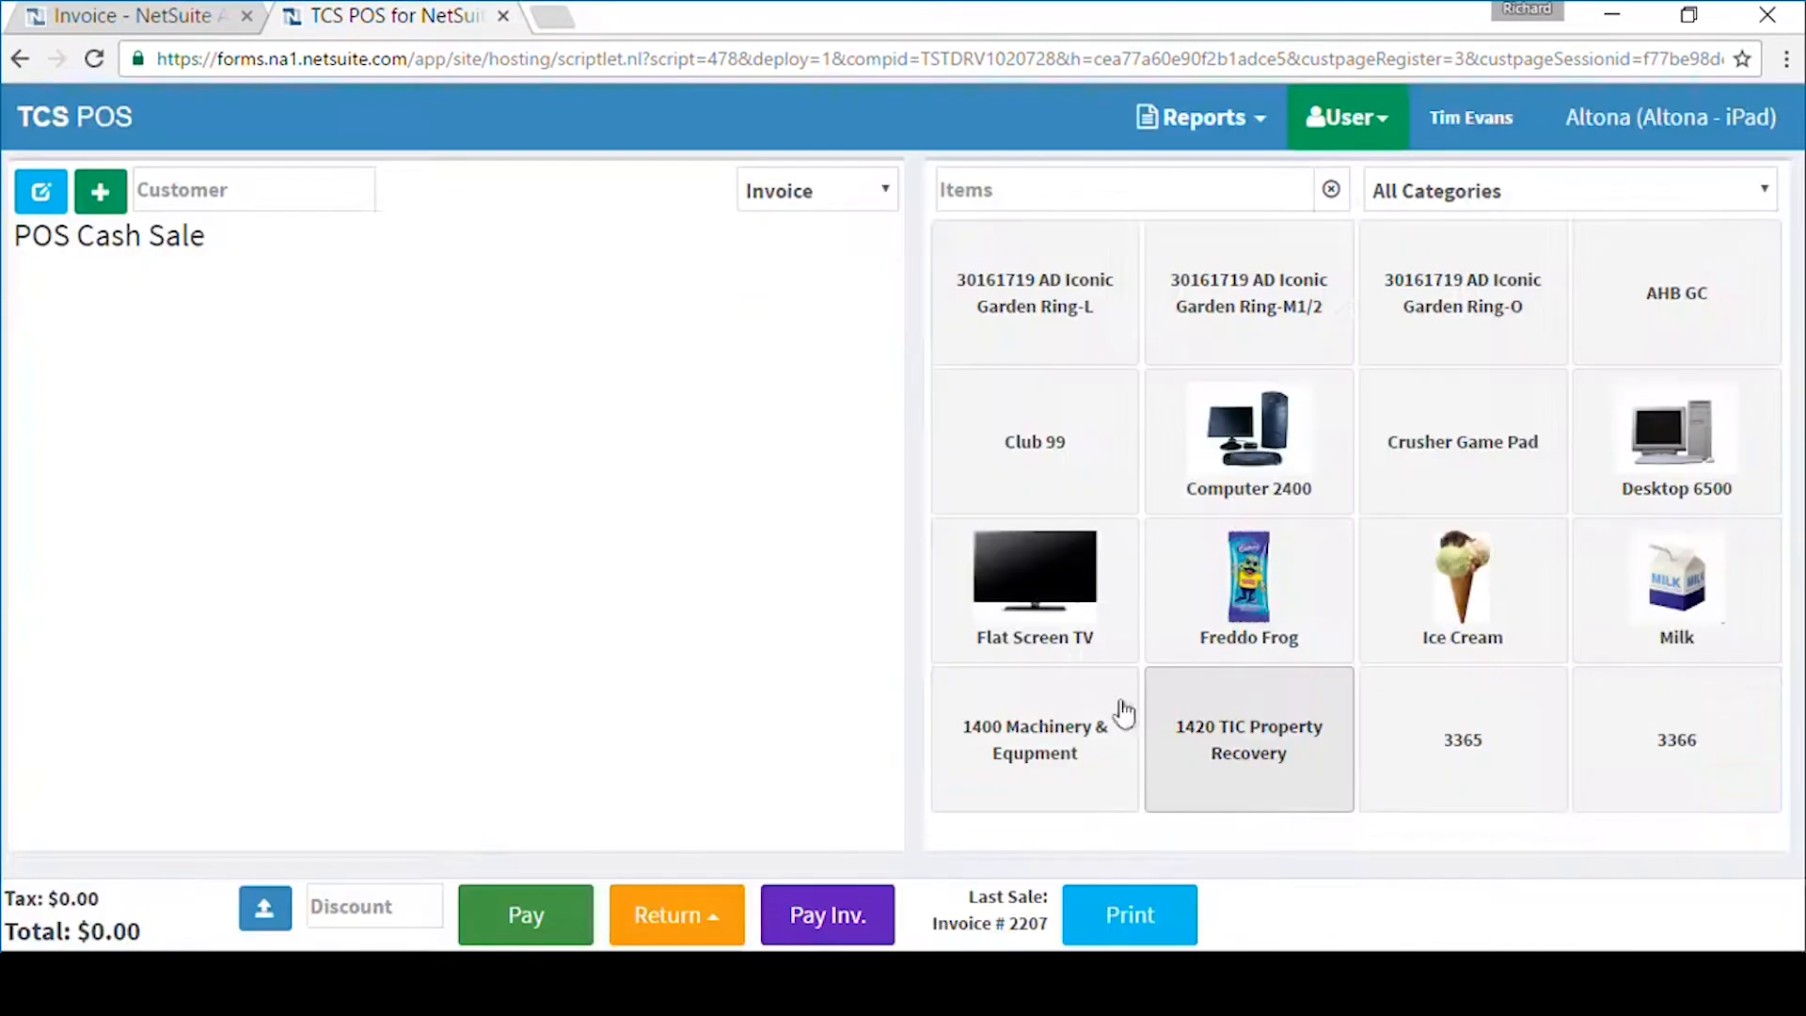
Switch to NetSuite, open the customer's new invoice by its number, and examine its summary, sales information and item line.
{"action": "left_click", "coordinate": [113, 18]}
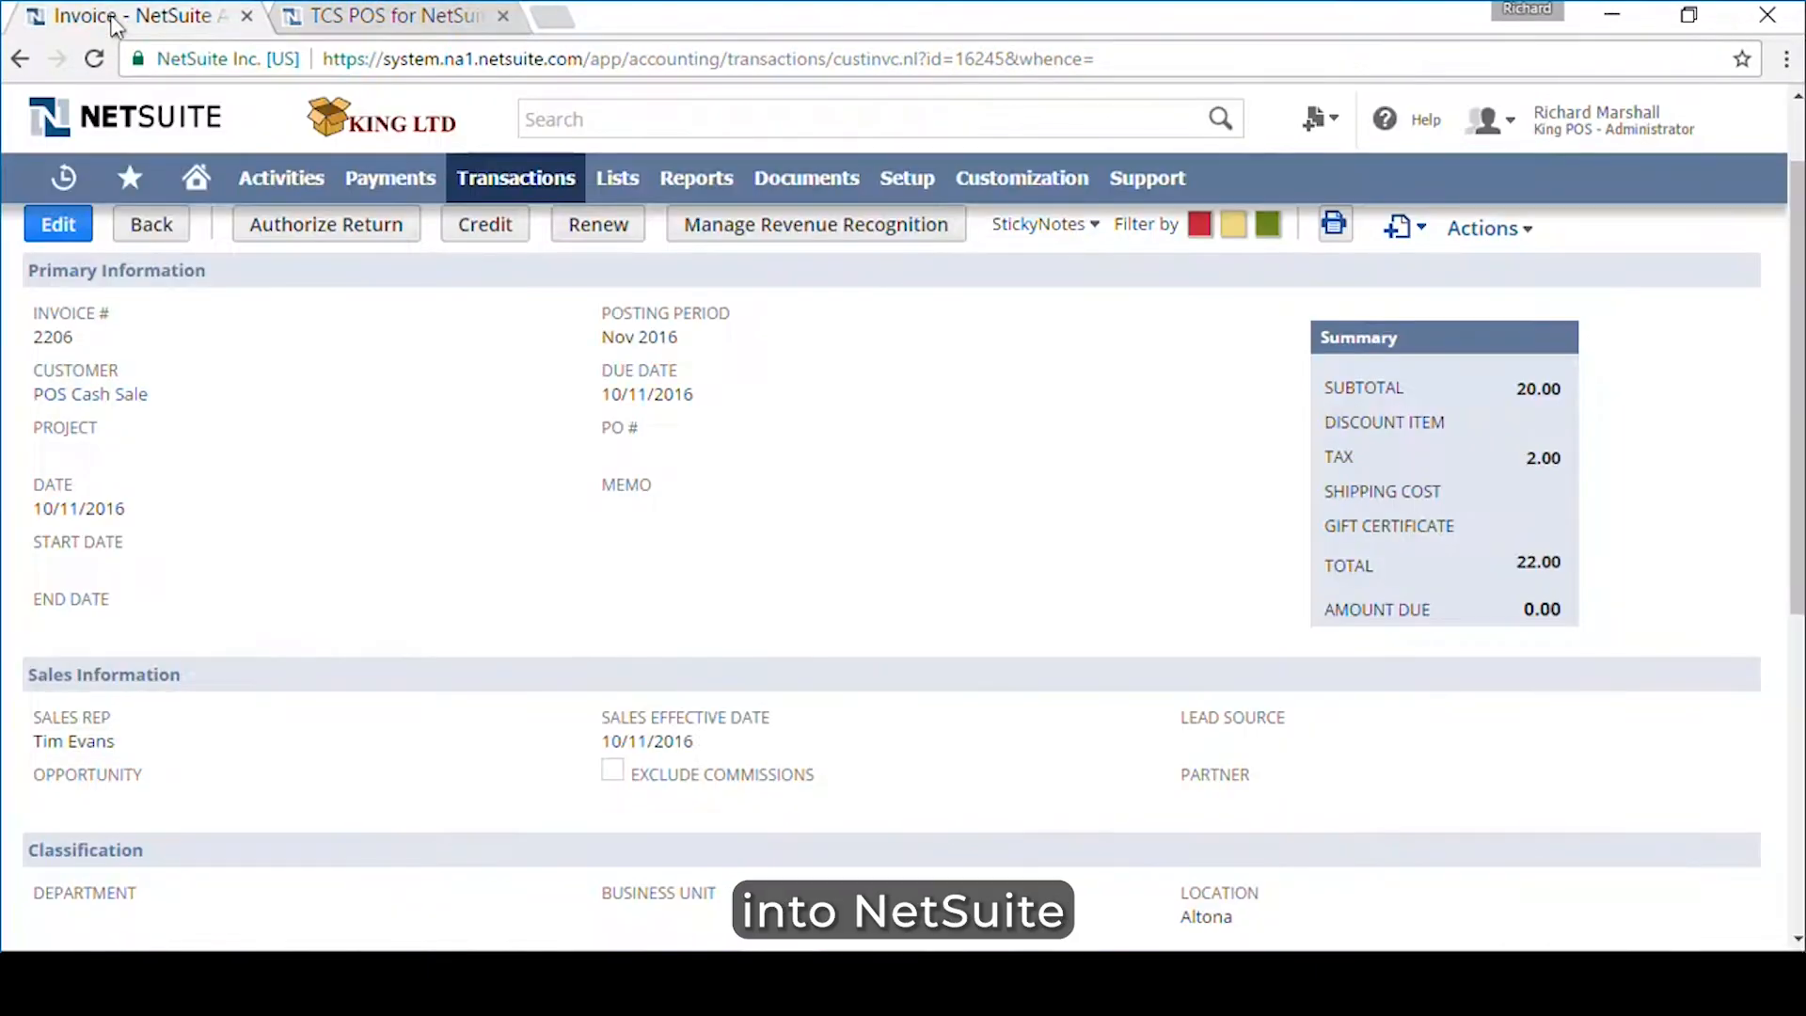
{"action": "left_click", "coordinate": [617, 132]}
{"action": "type", "text": "229"}
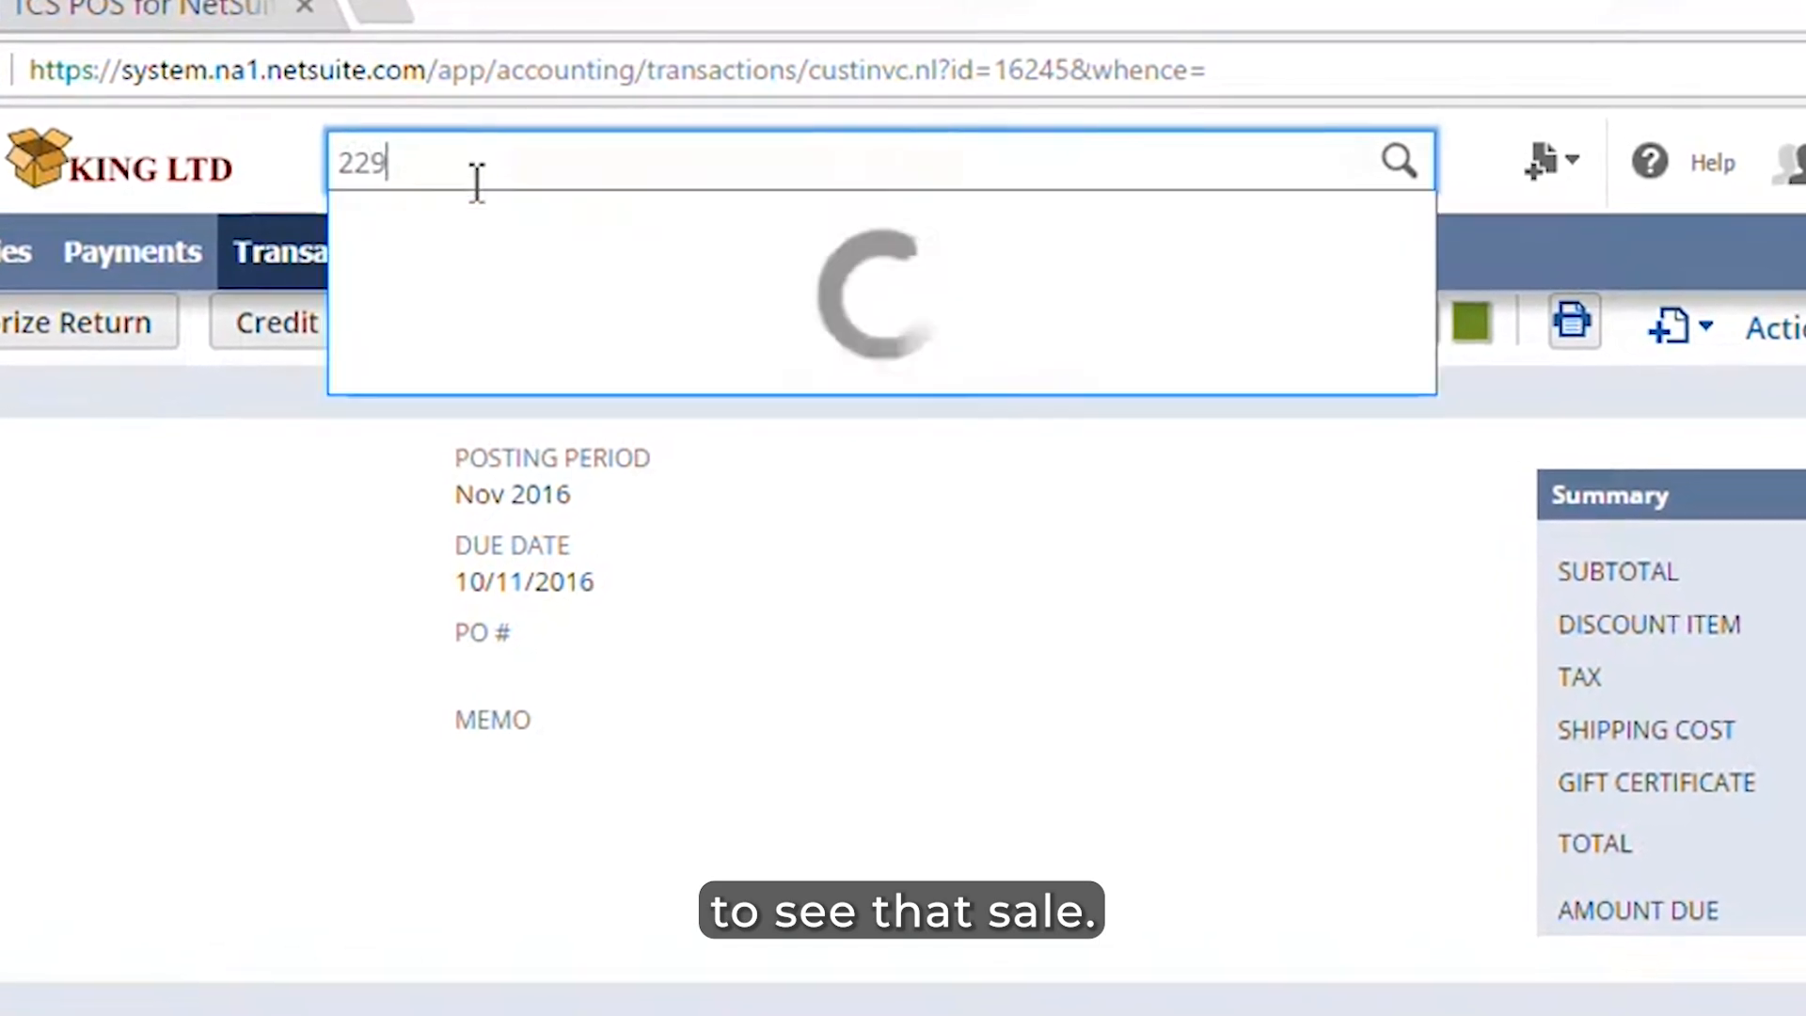
{"action": "key", "text": "BackSpace"}
{"action": "type", "text": "07"}
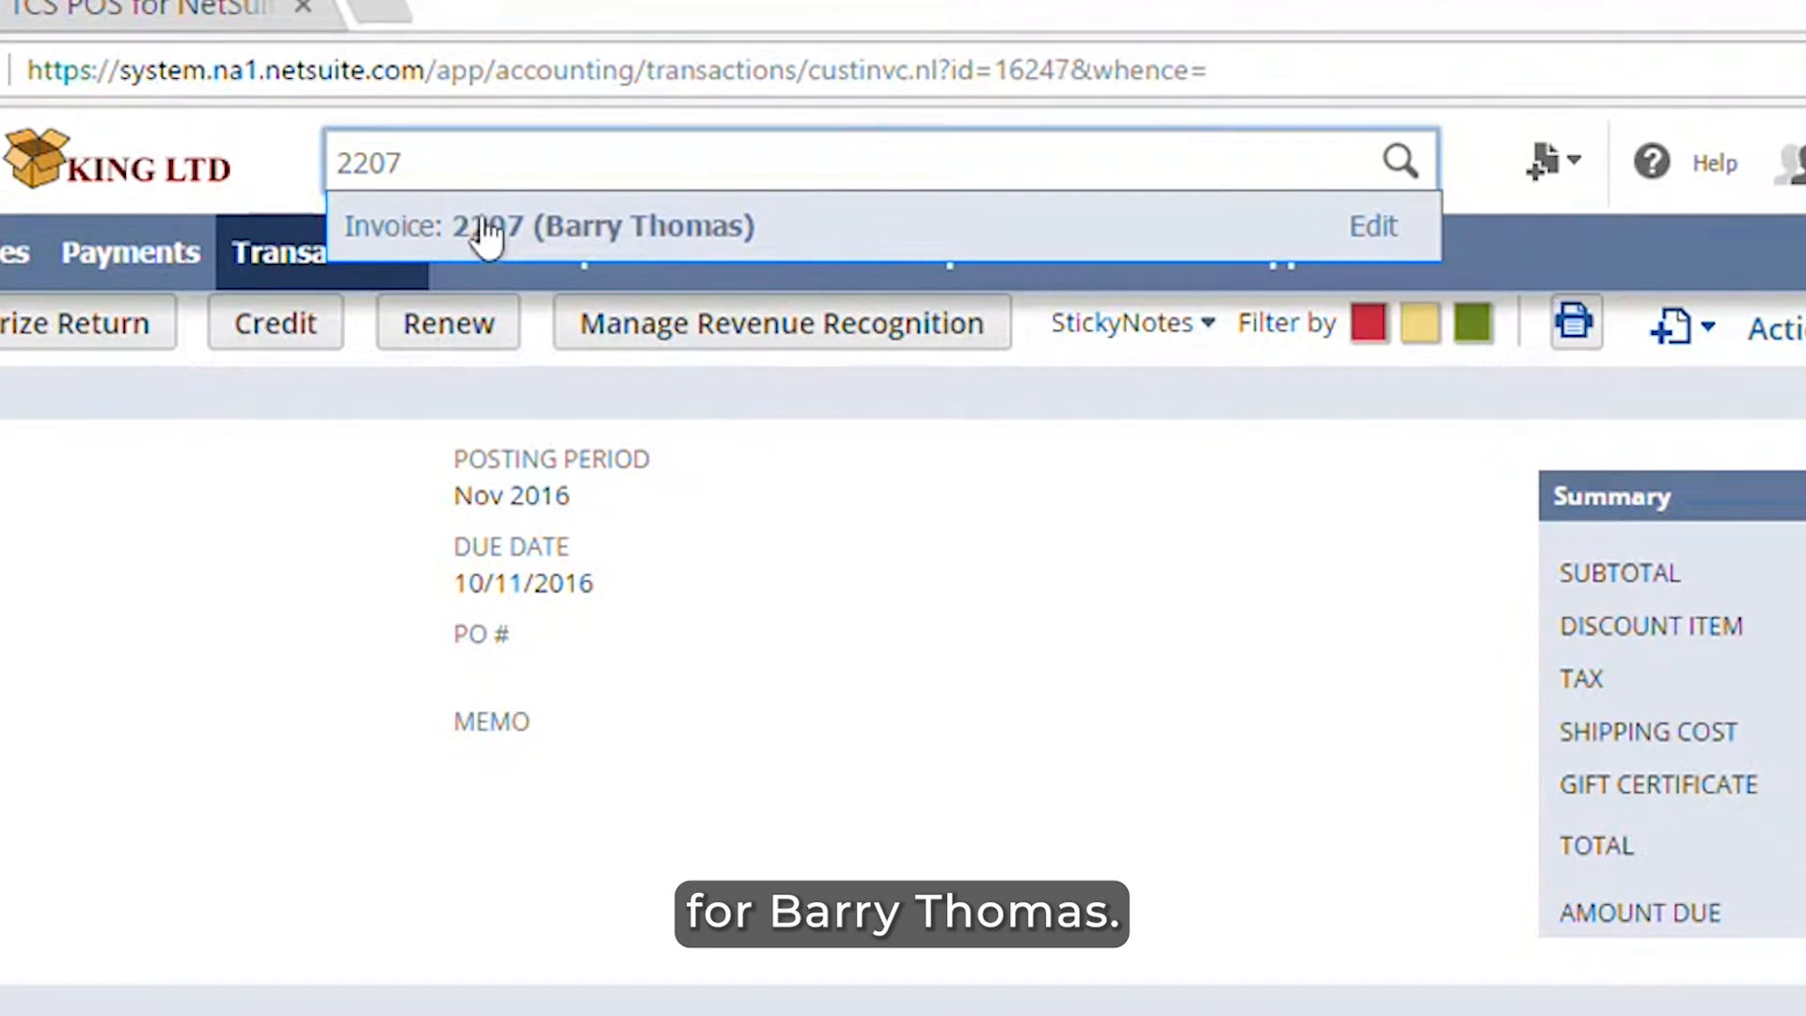
{"action": "left_click", "coordinate": [486, 234]}
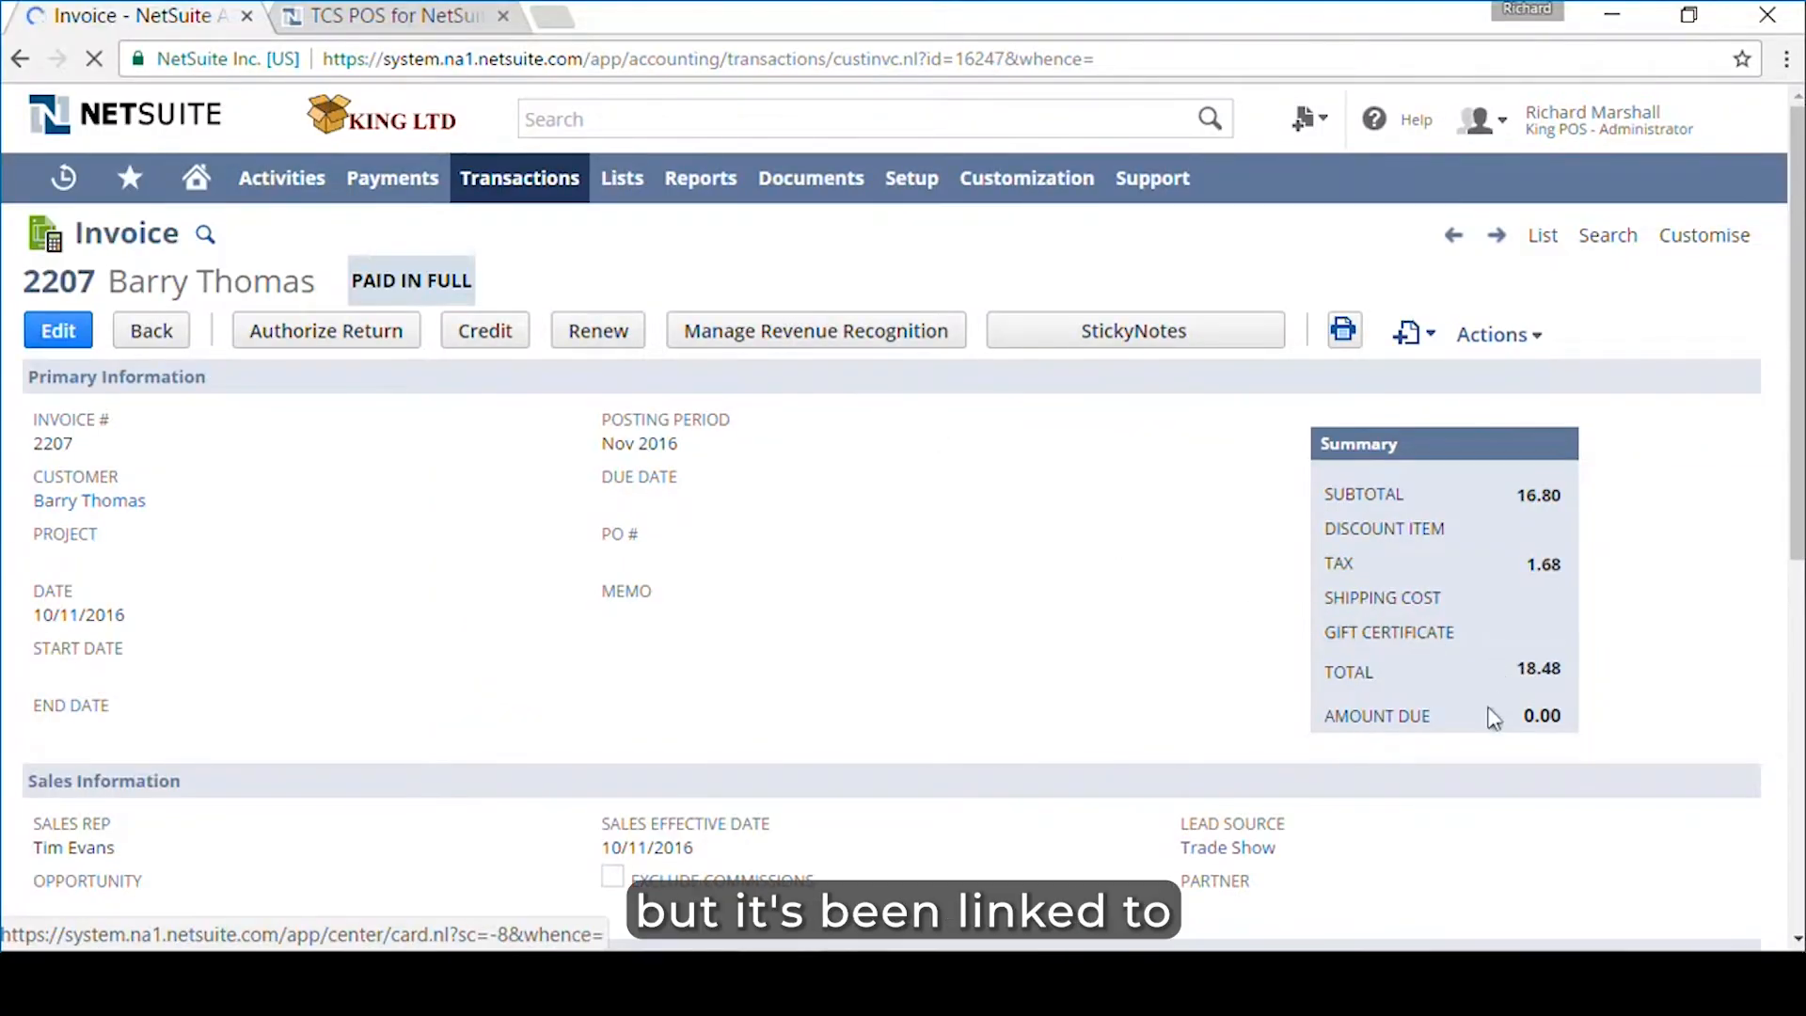
{"action": "scroll", "coordinate": [1270, 664], "scroll_direction": "down", "scroll_amount": 1}
{"action": "scroll", "coordinate": [1270, 663], "scroll_direction": "down", "scroll_amount": 5}
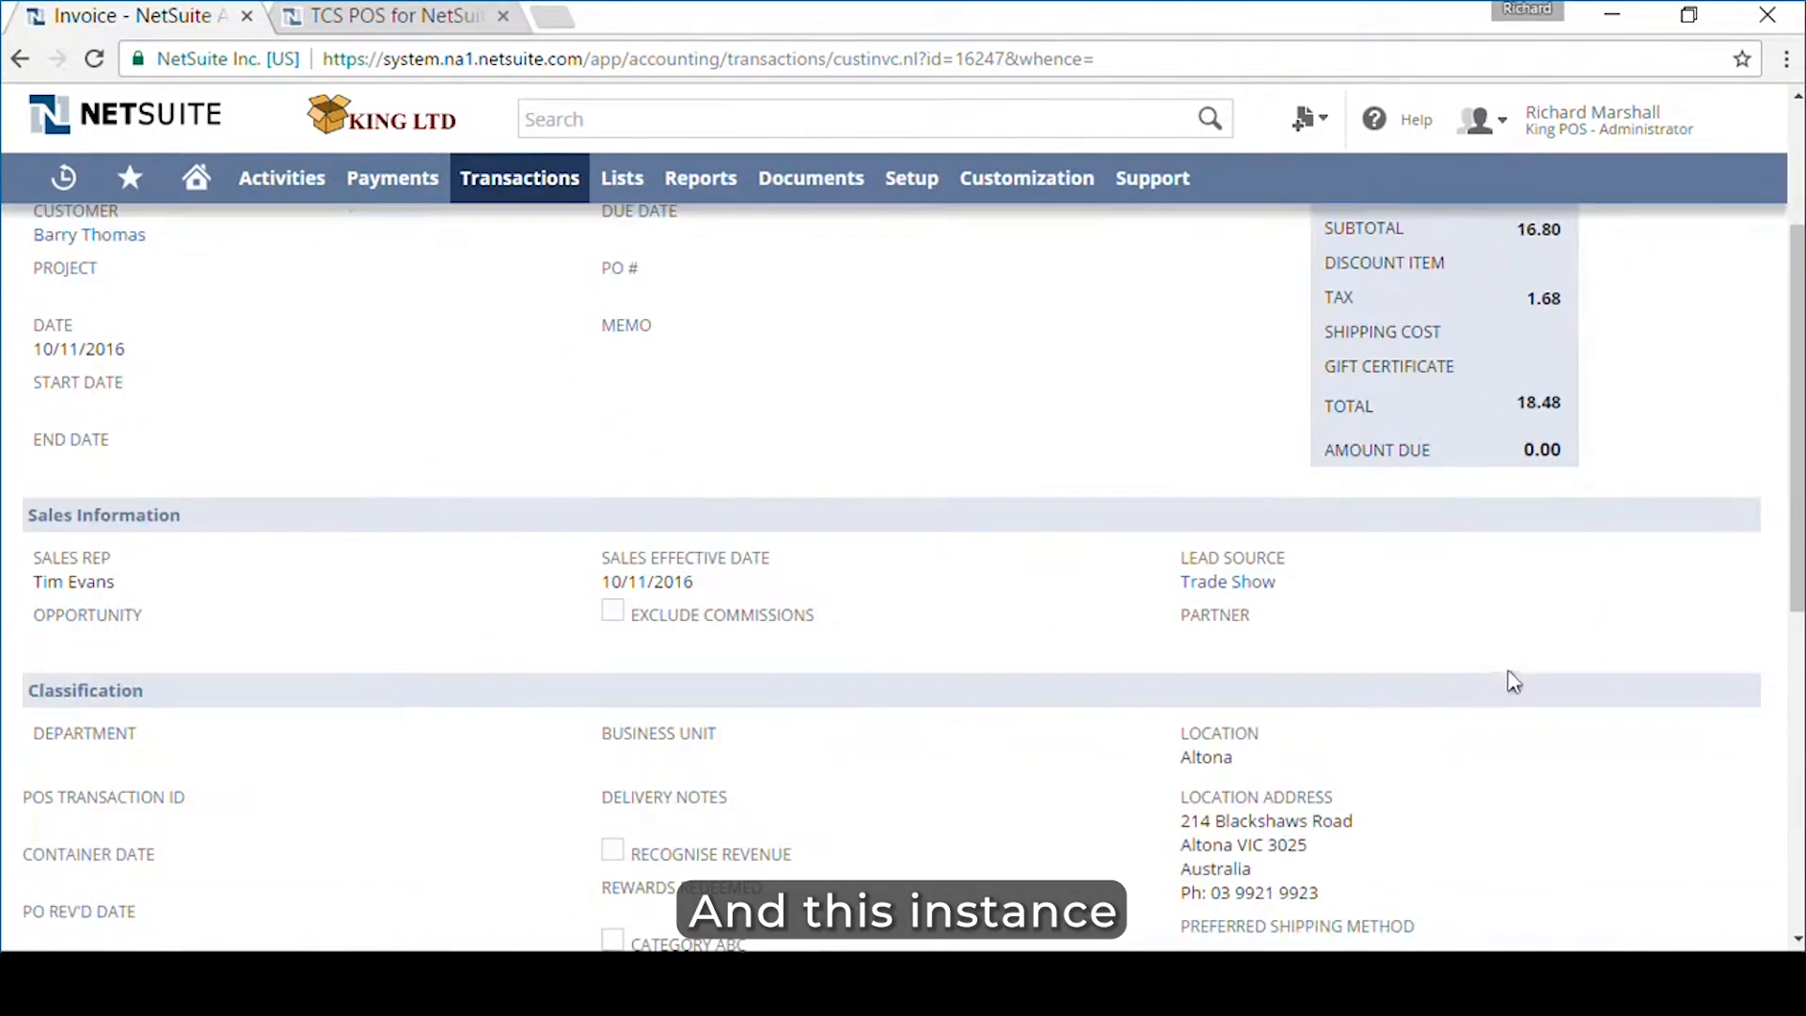
{"action": "scroll", "coordinate": [826, 707], "scroll_direction": "down", "scroll_amount": 3}
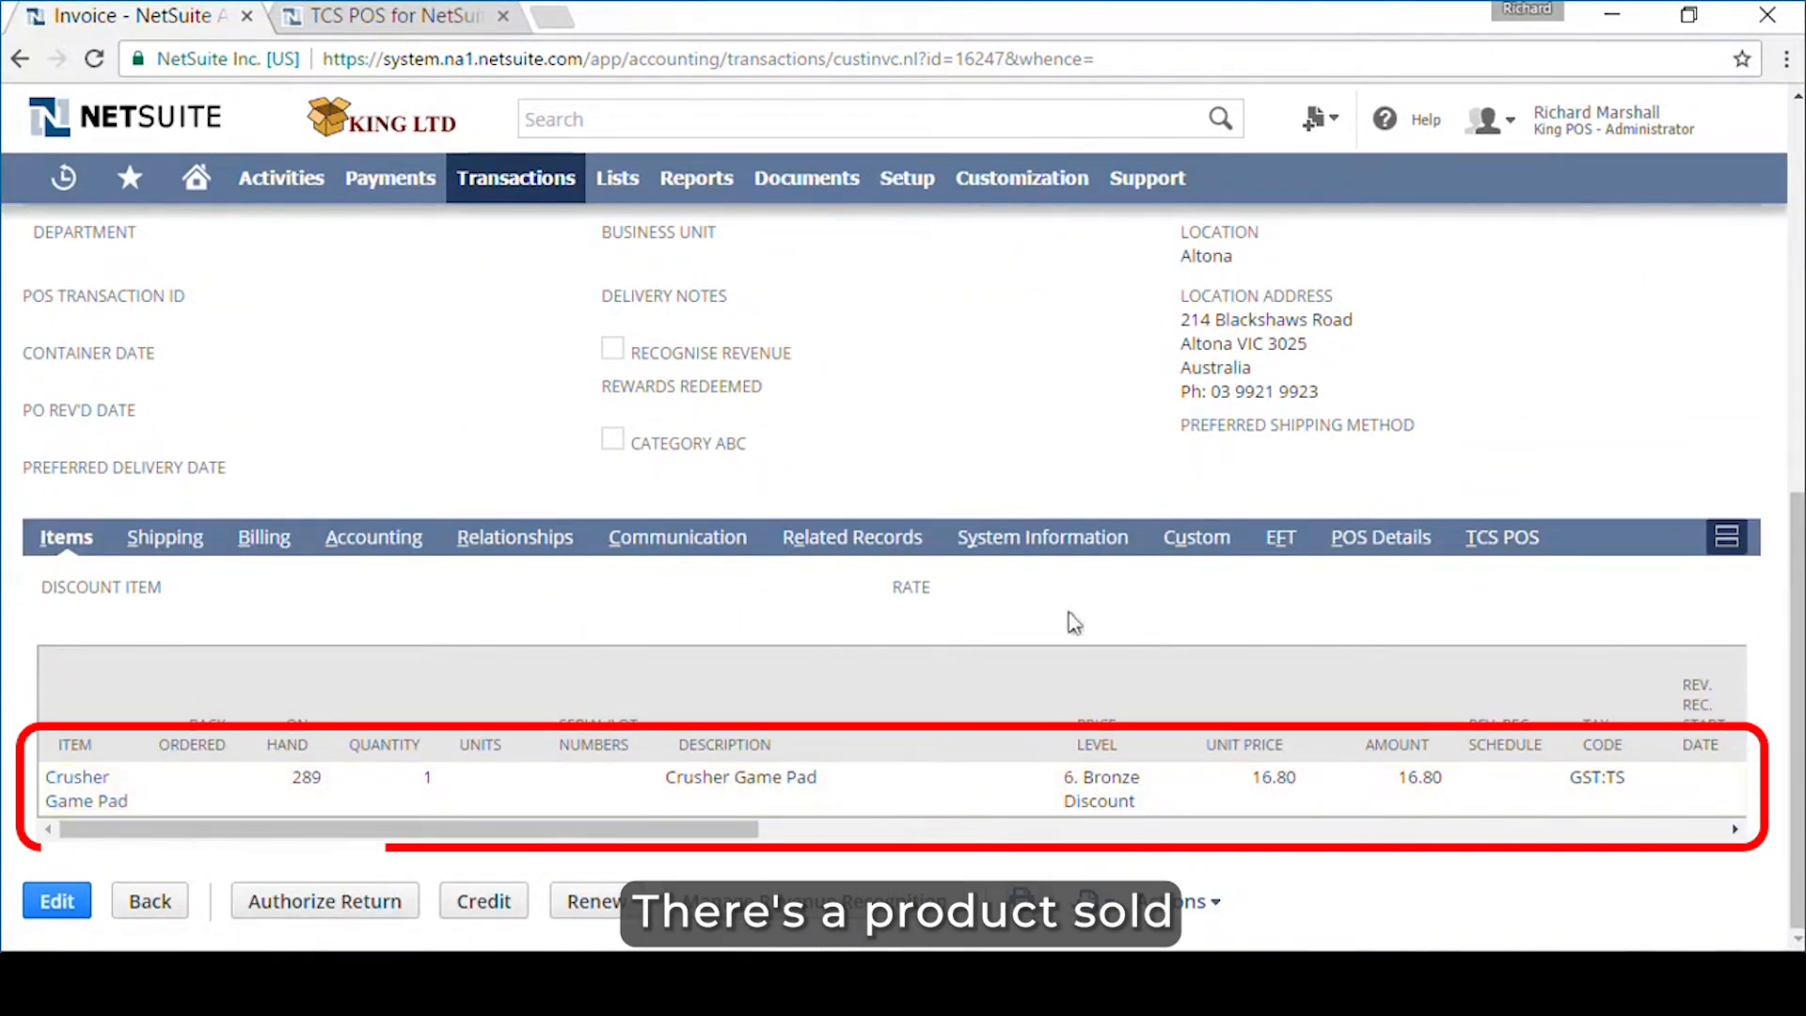
Examine the payment recorded against the invoice in its related records.
{"action": "left_click", "coordinate": [870, 542]}
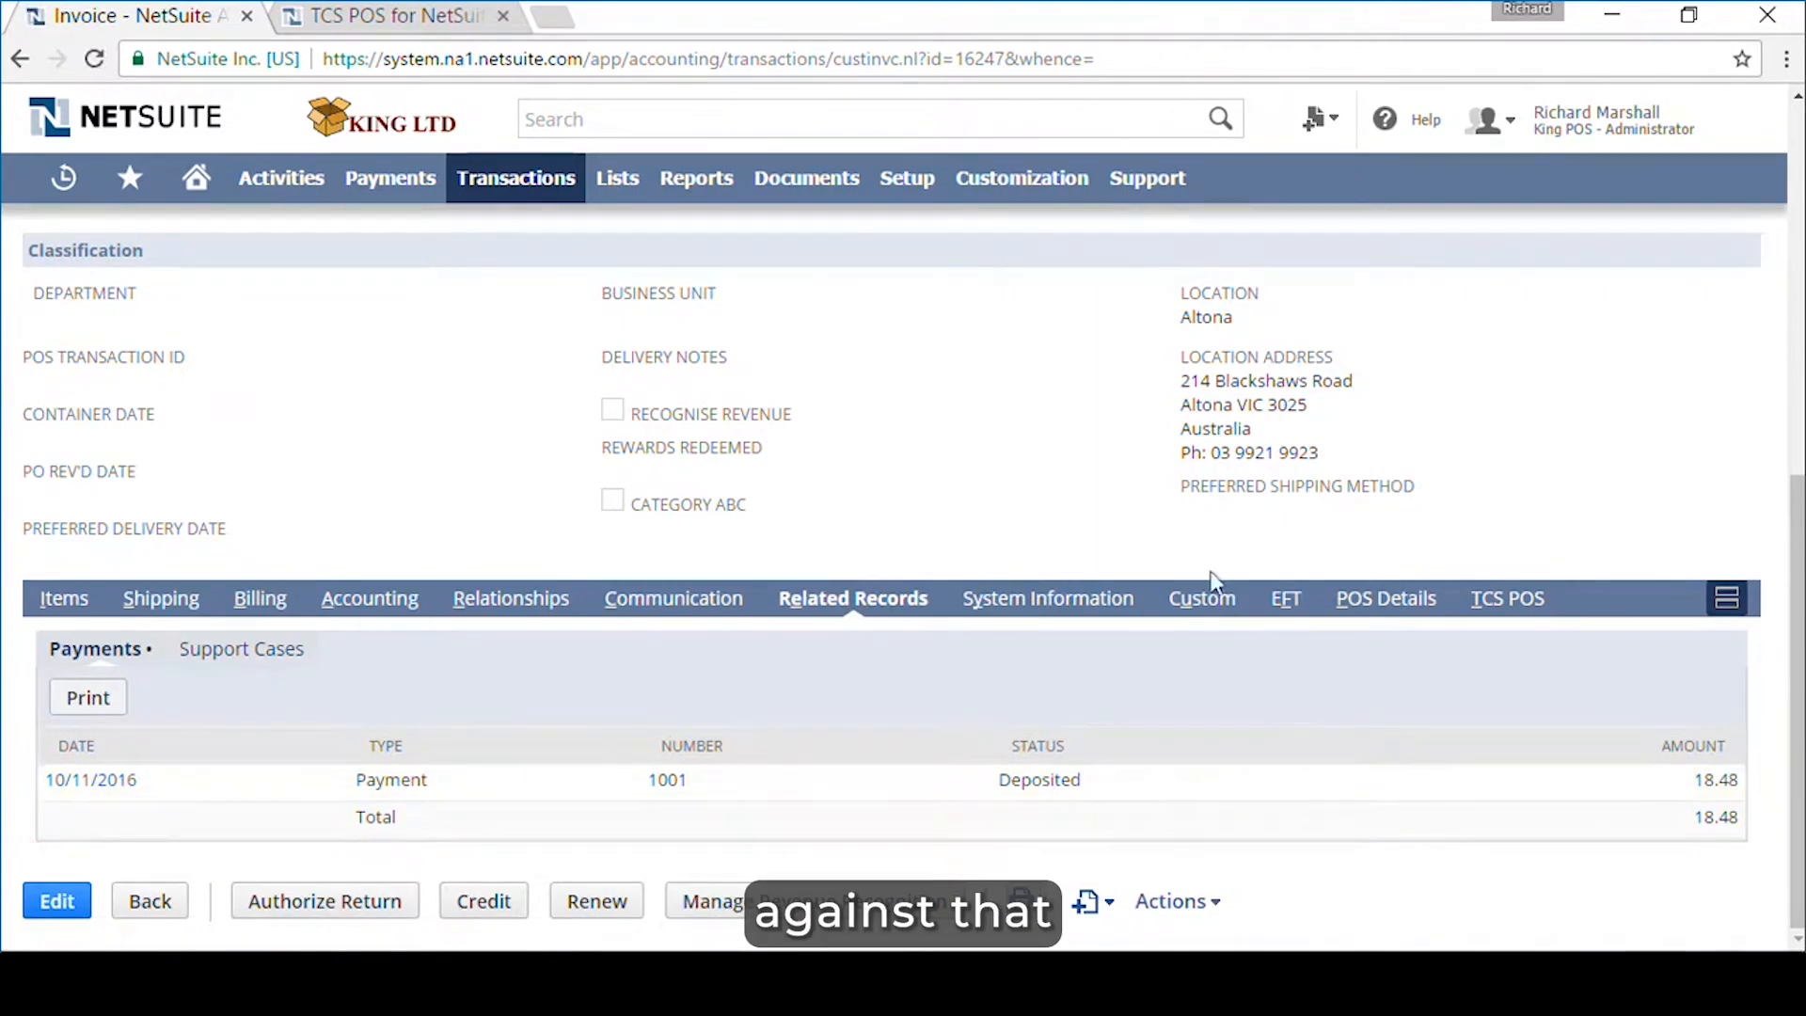
{"action": "scroll", "coordinate": [1214, 570], "scroll_direction": "up", "scroll_amount": 5}
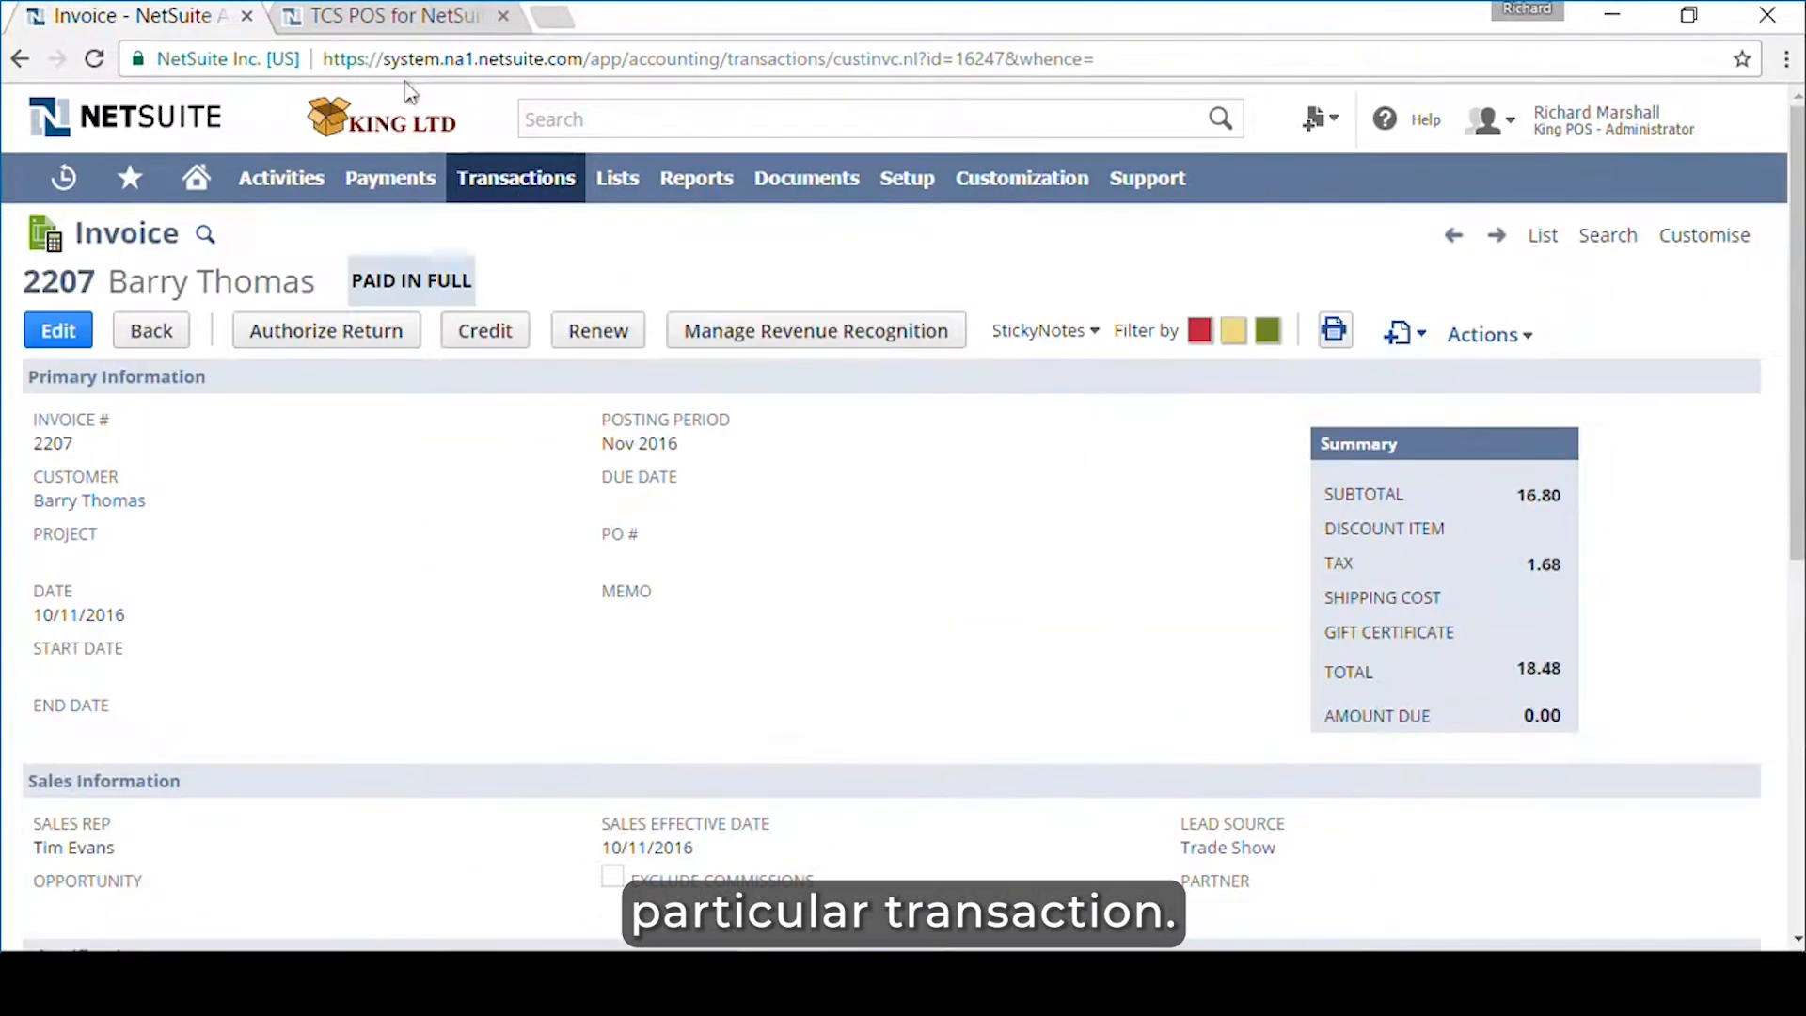
Switch to TCS POS, select the same customer for a new sale and review the customer's editable contact and address details.
{"action": "left_click", "coordinate": [390, 21]}
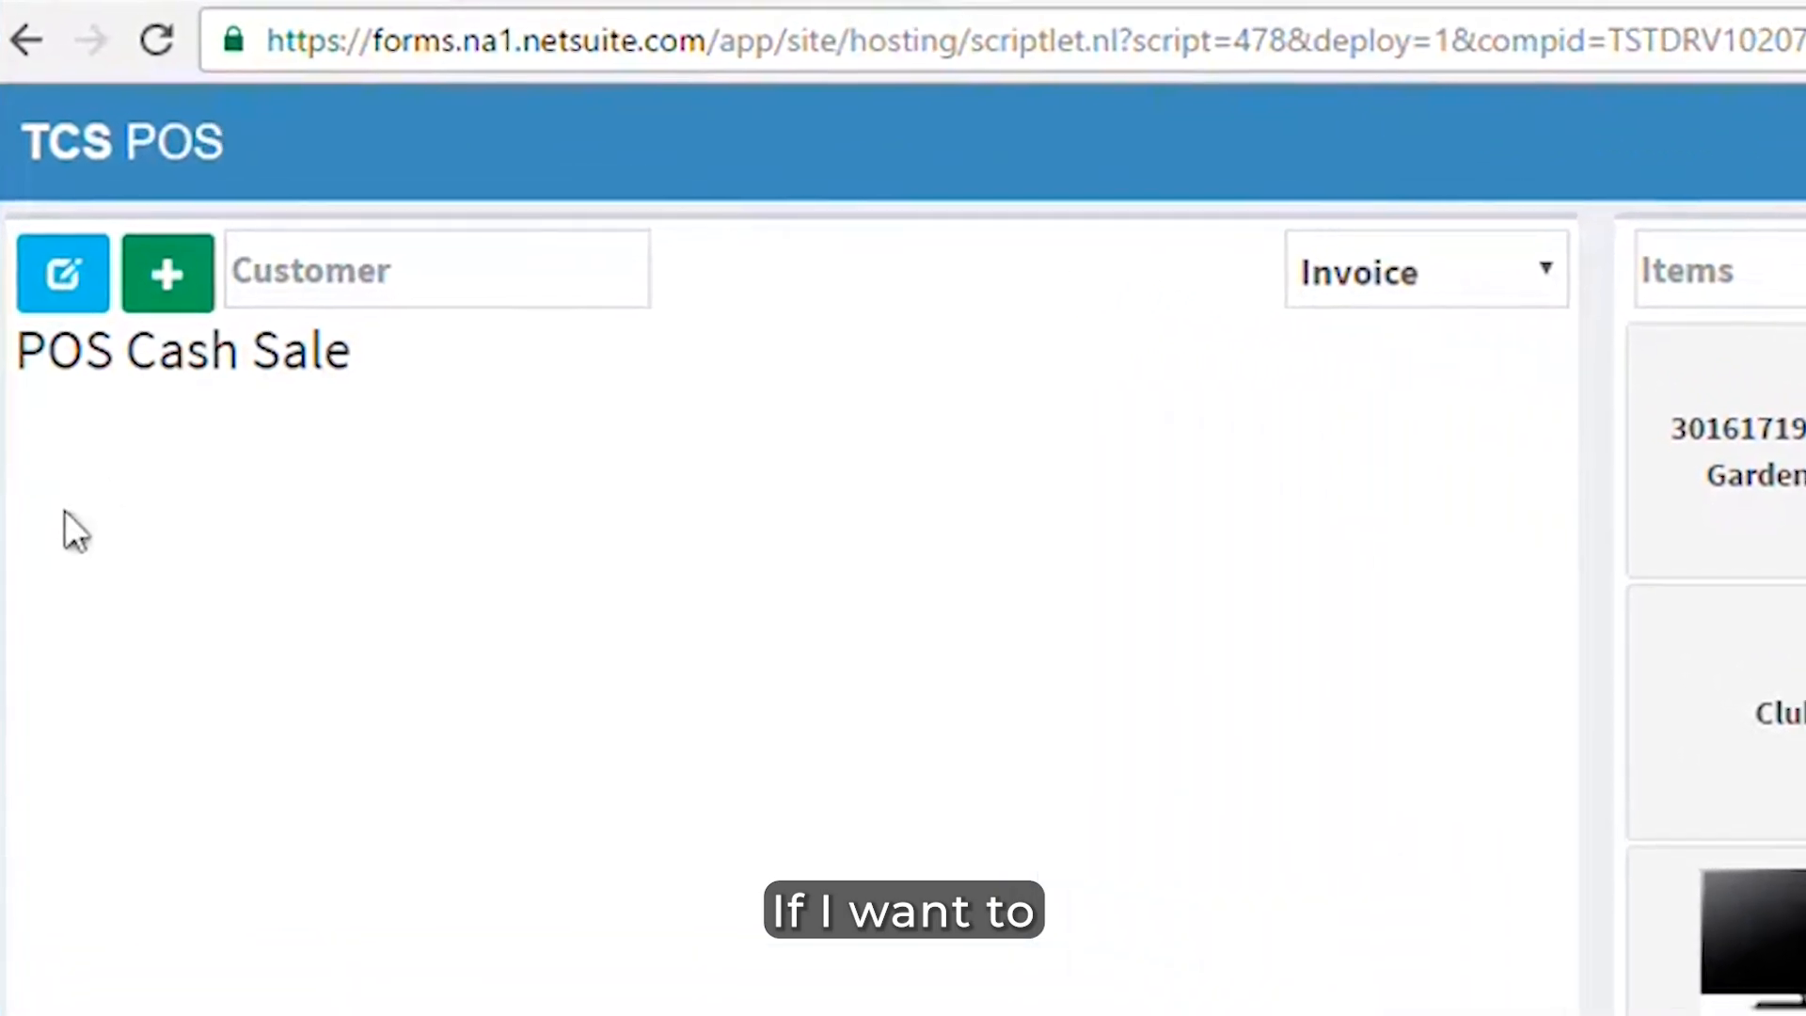
{"action": "left_click", "coordinate": [196, 217]}
{"action": "type", "text": "bar"}
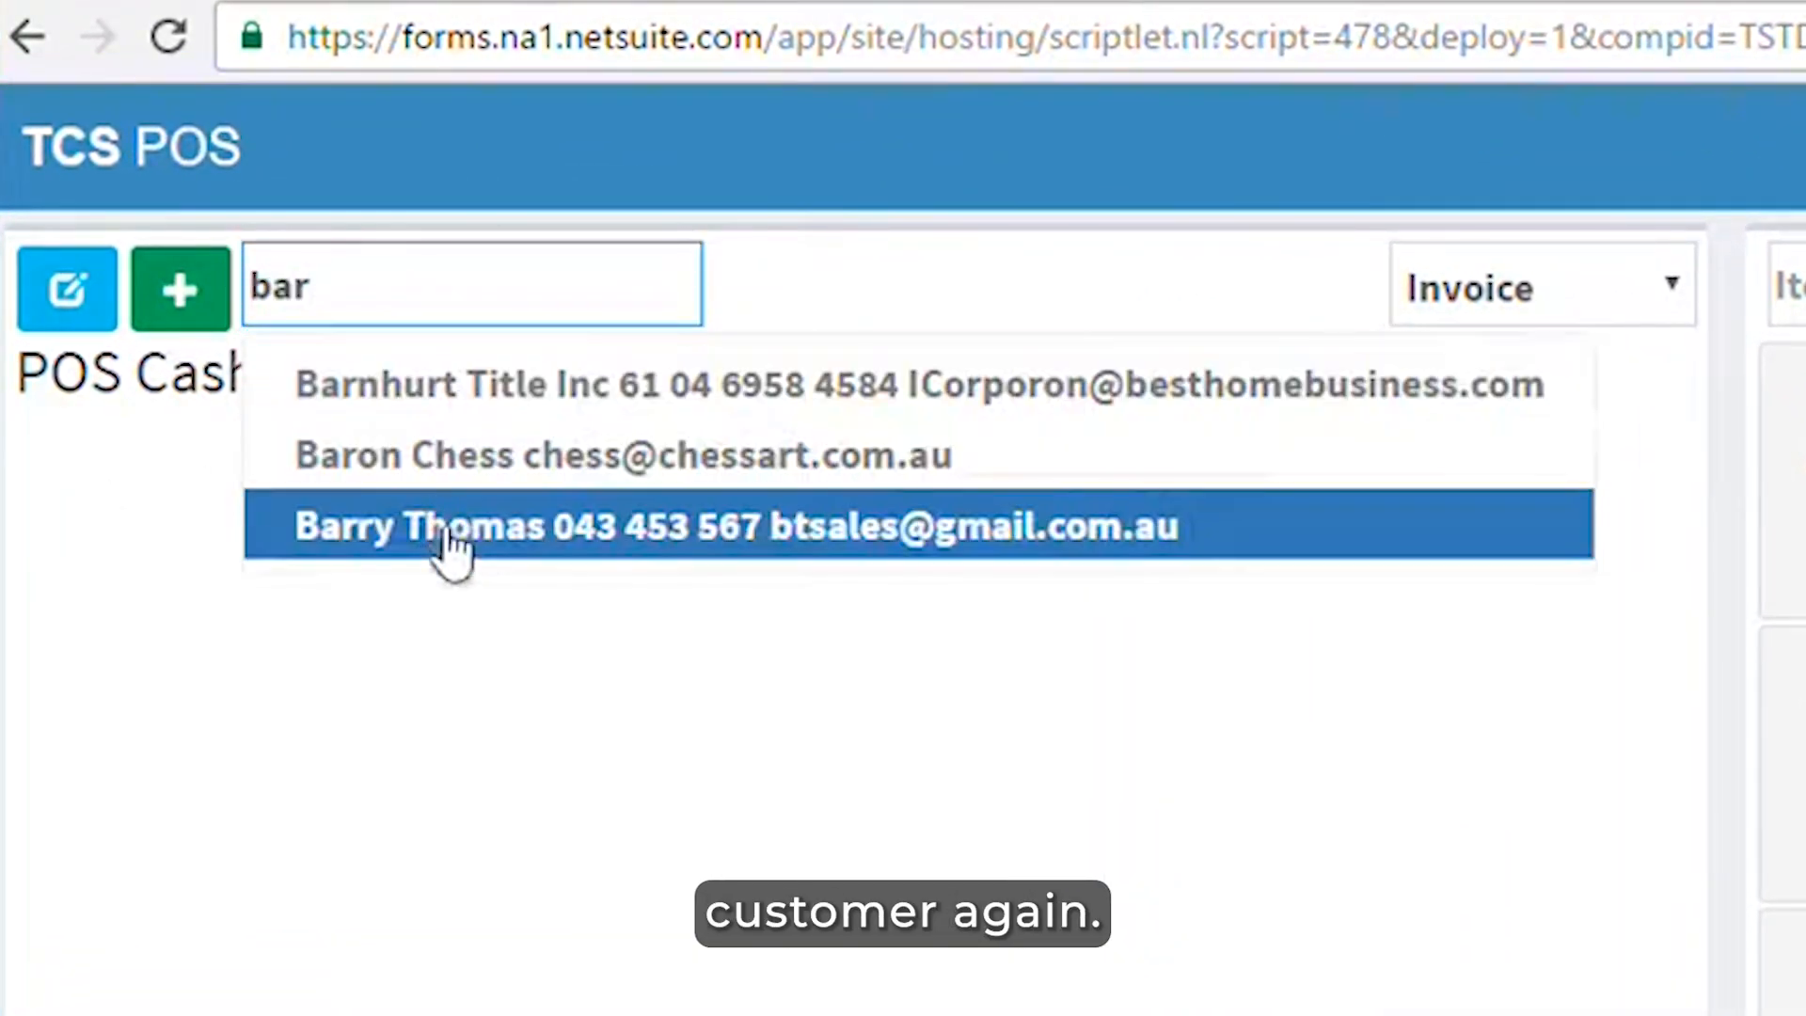
{"action": "left_click", "coordinate": [450, 528]}
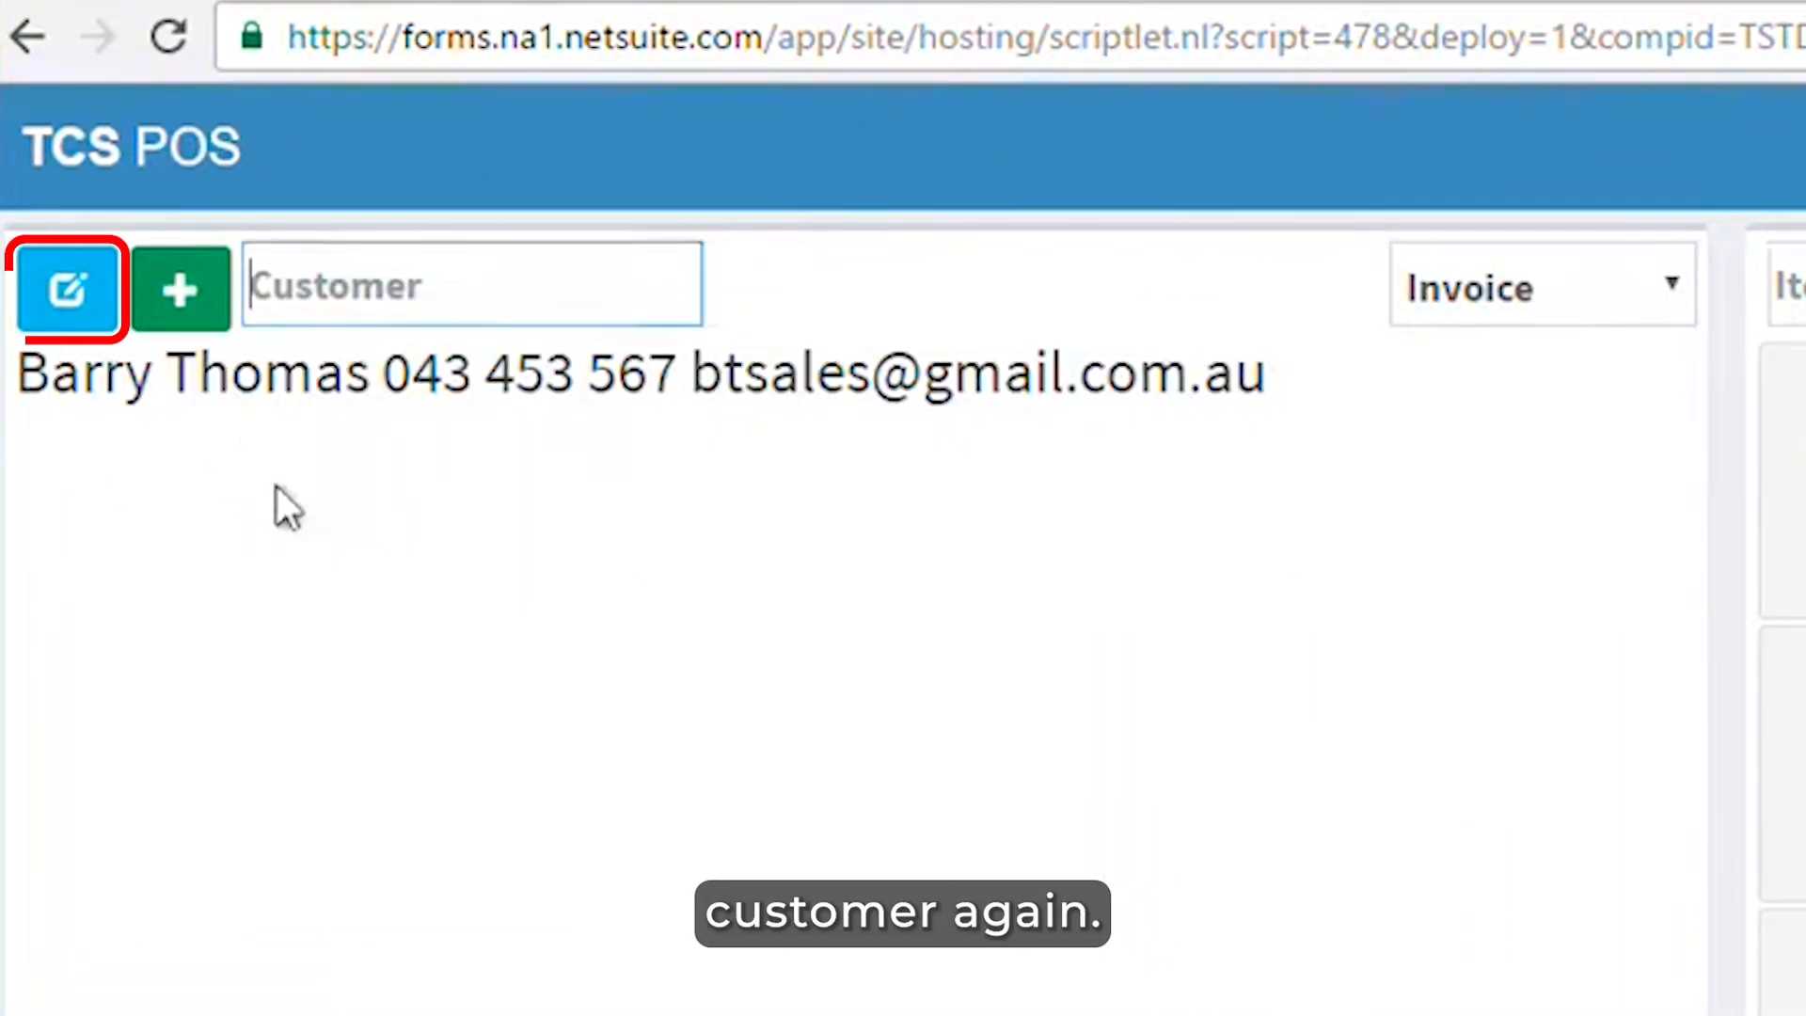
{"action": "left_click", "coordinate": [64, 315]}
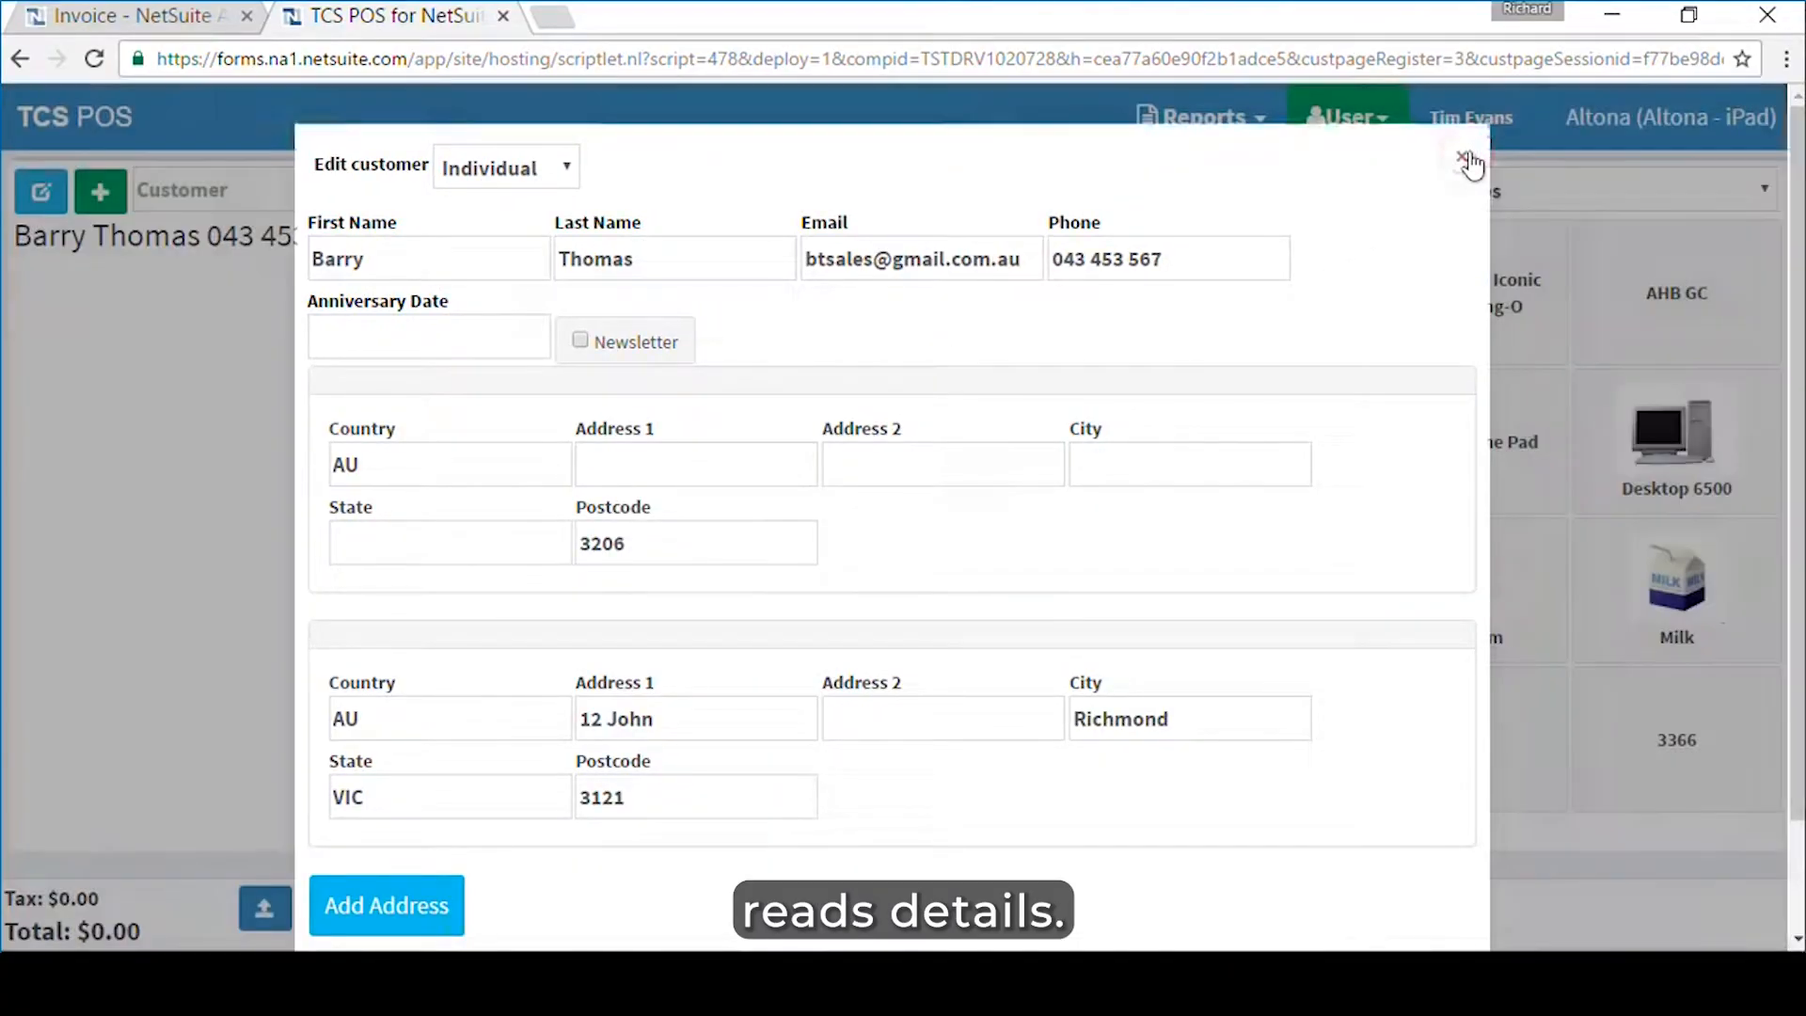
{"action": "left_click", "coordinate": [1469, 165]}
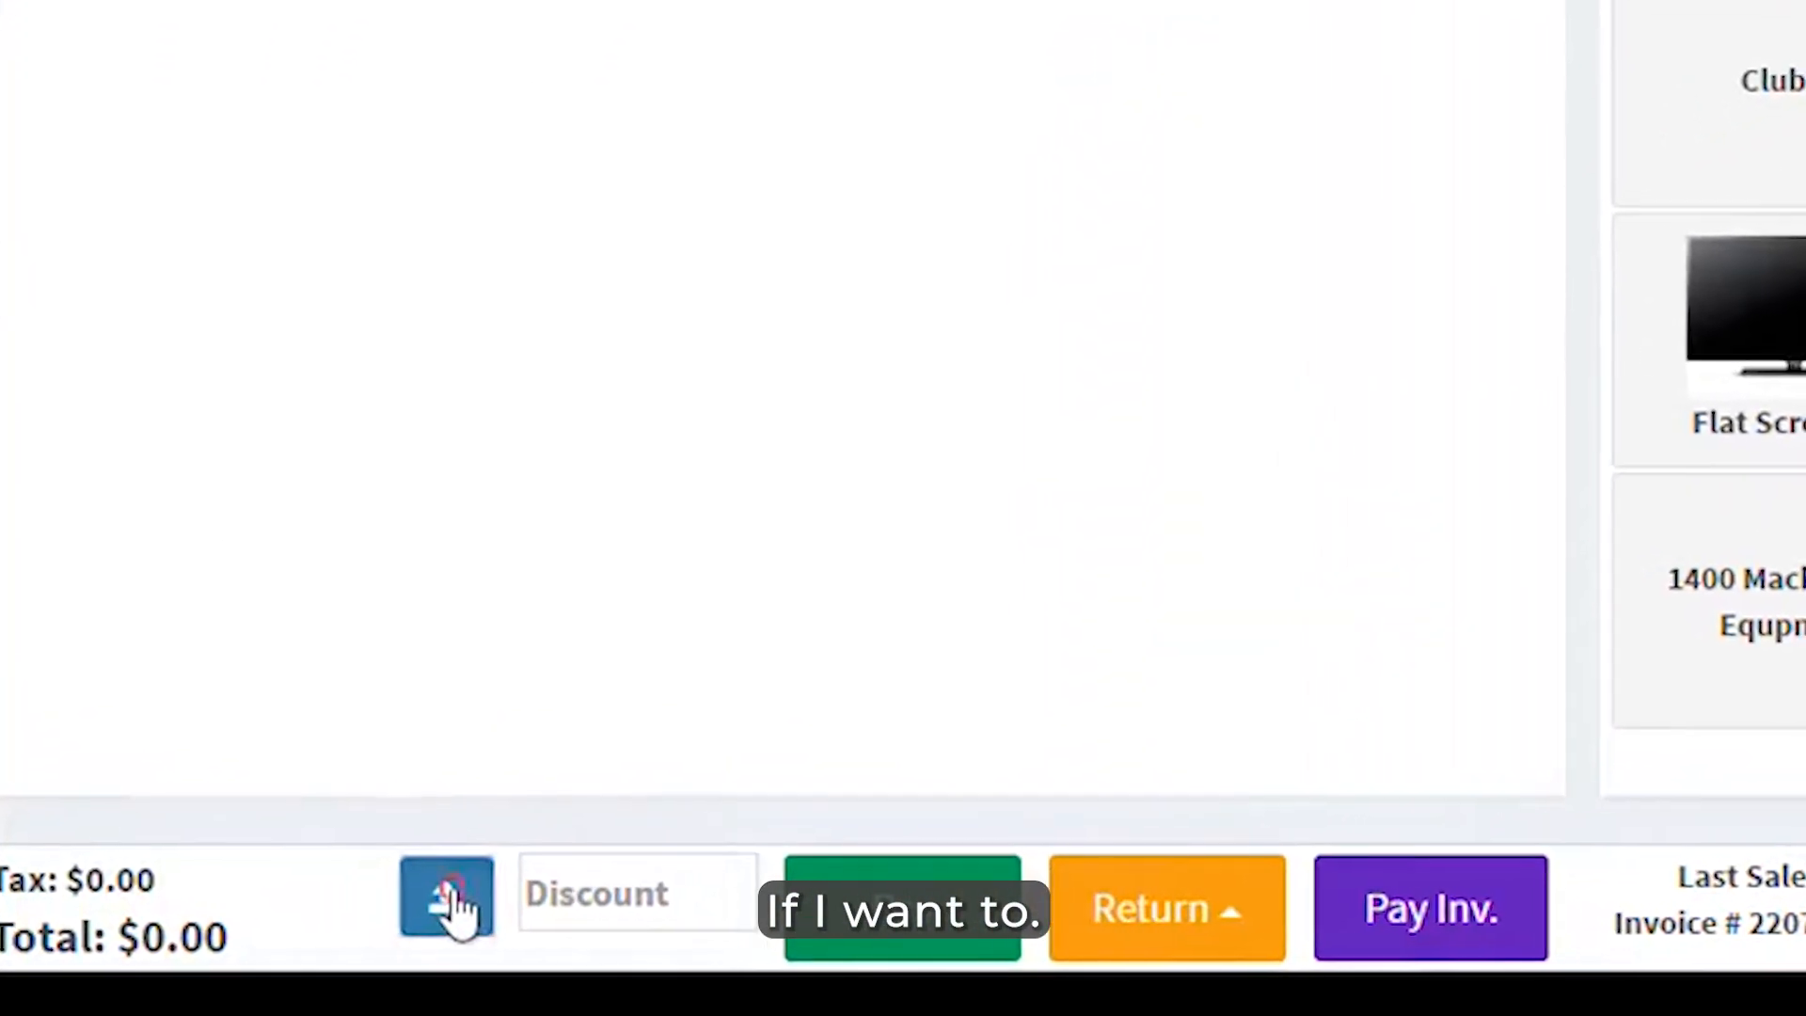
Review the options to load, save, annotate or collect a sale, and the Invoice and Sales Order transaction types.
{"action": "left_click", "coordinate": [451, 894]}
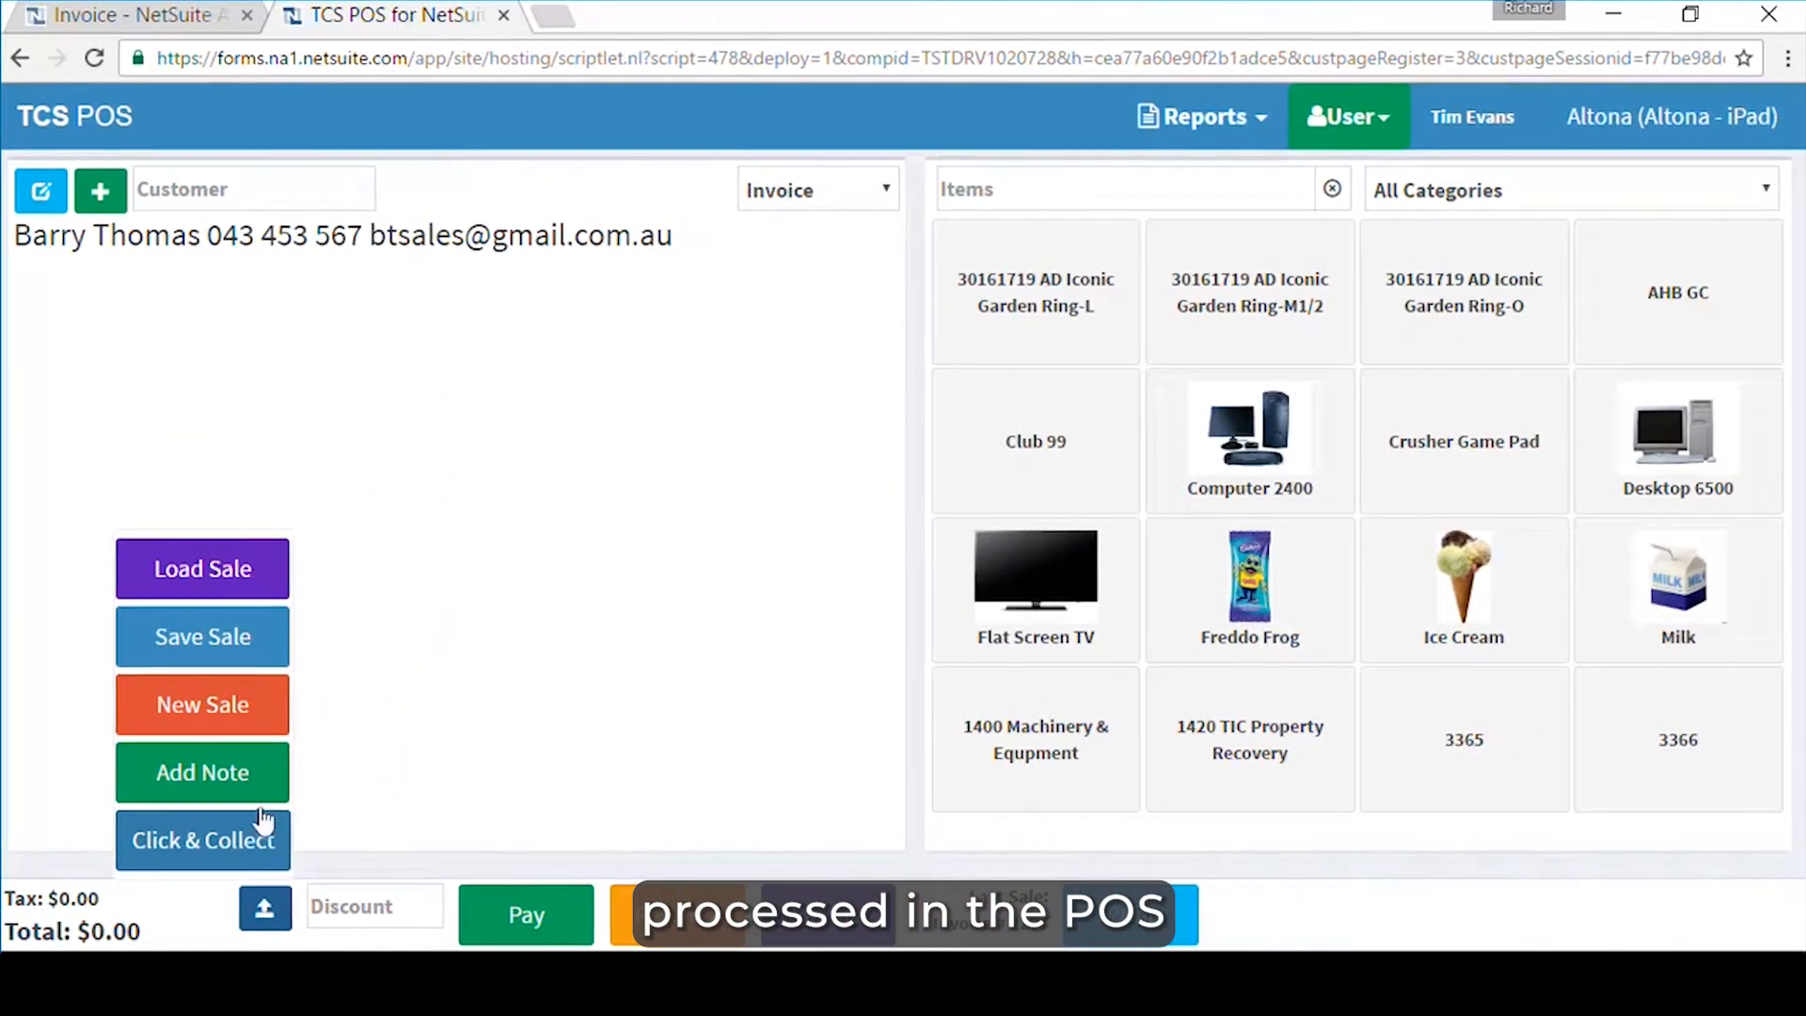
{"action": "left_click", "coordinate": [527, 534]}
{"action": "left_click", "coordinate": [862, 188]}
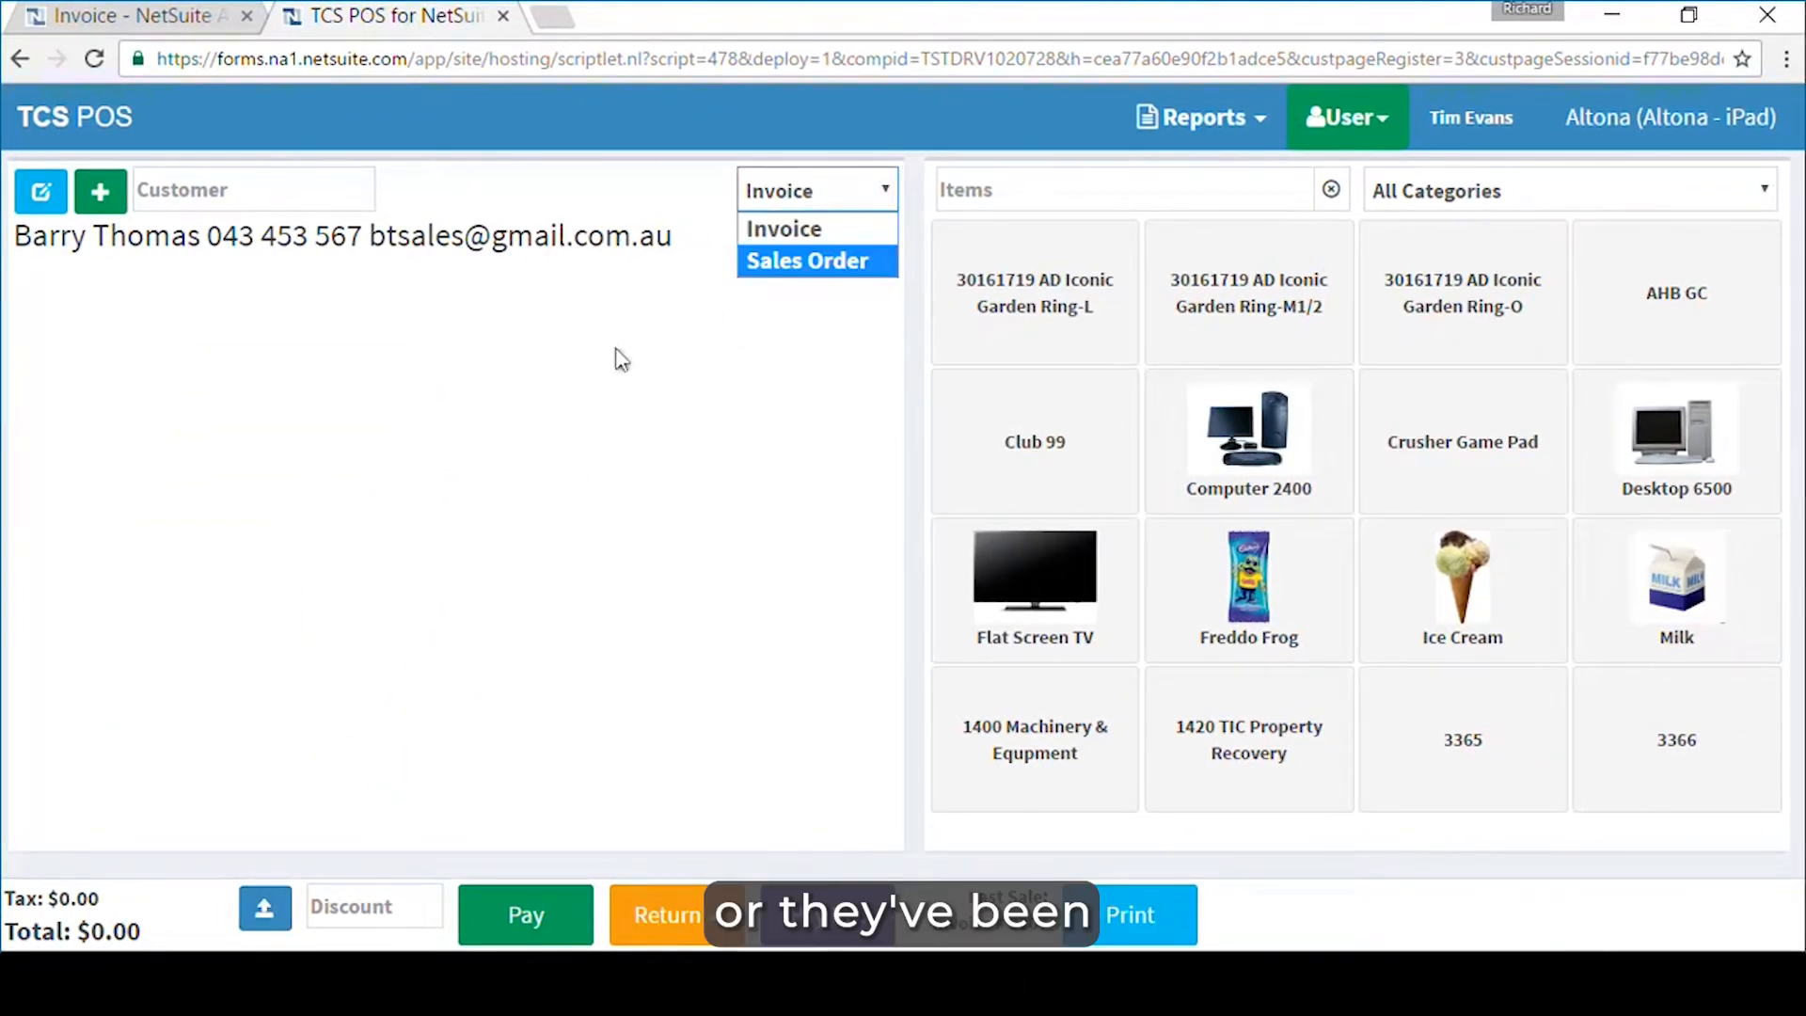
{"action": "left_click", "coordinate": [604, 379]}
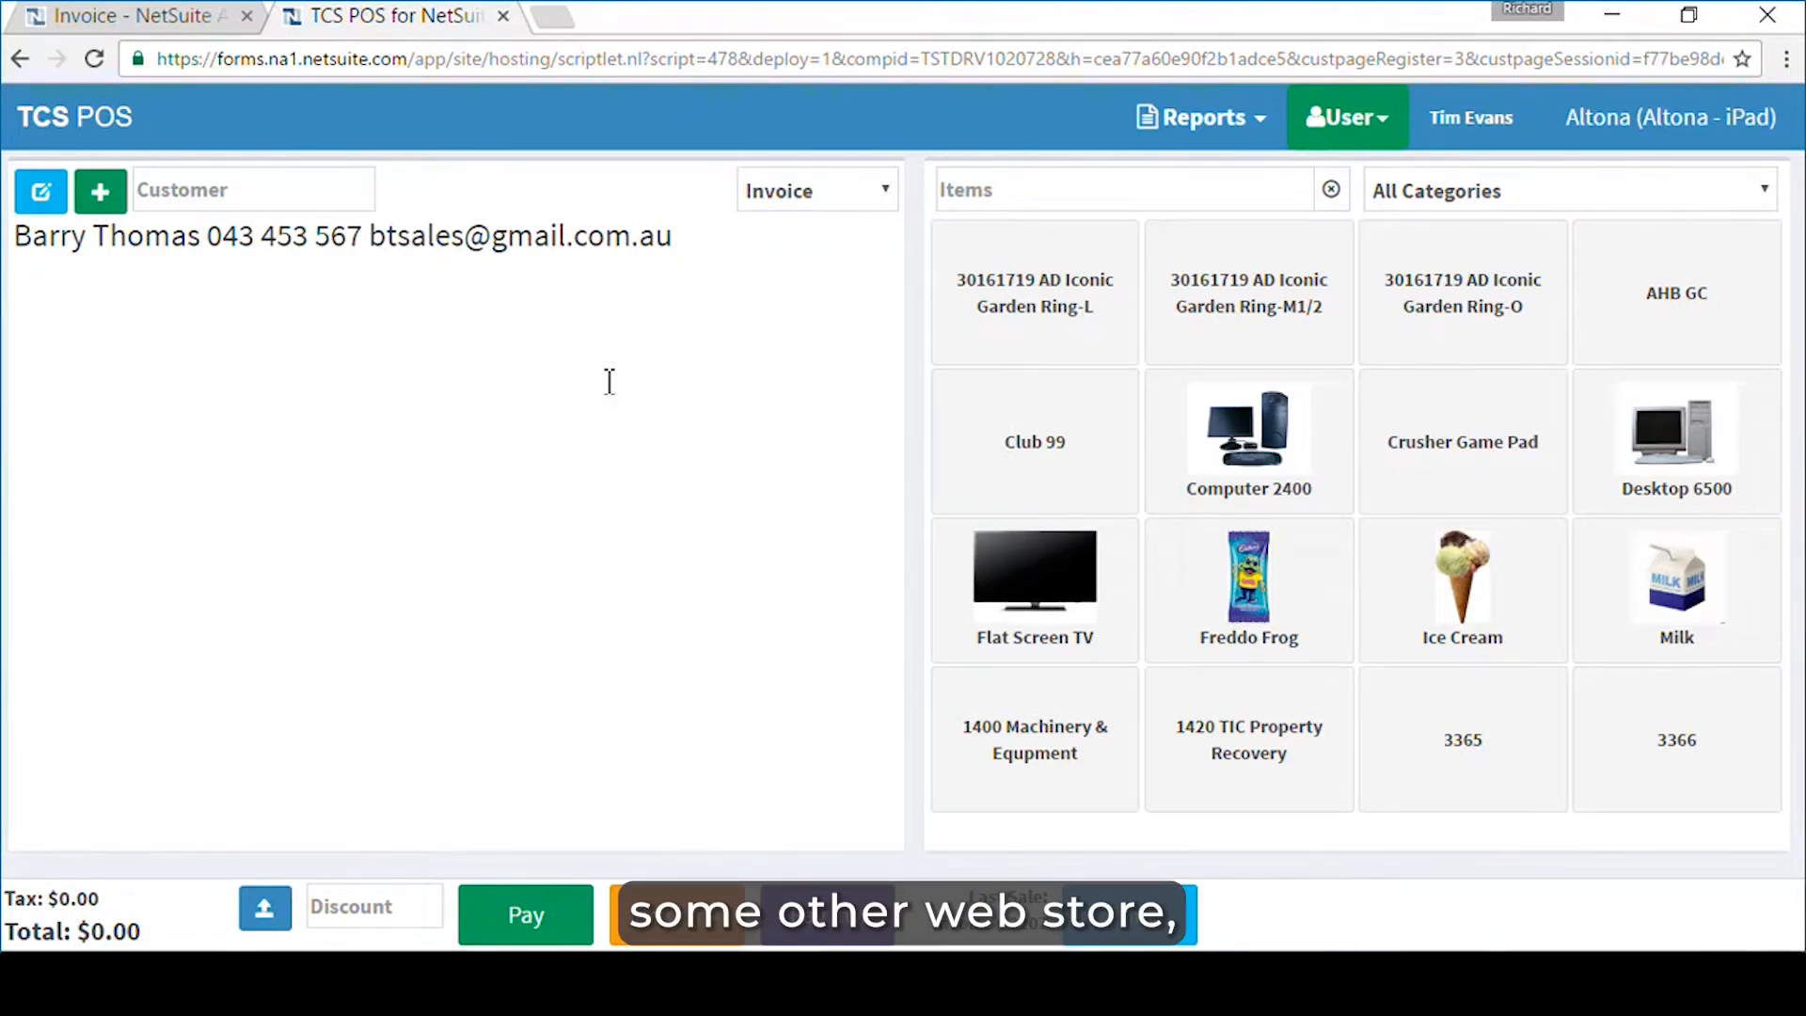
Search the items for "ip", clear the search and review the item categories available for filtering.
{"action": "left_click", "coordinate": [993, 190]}
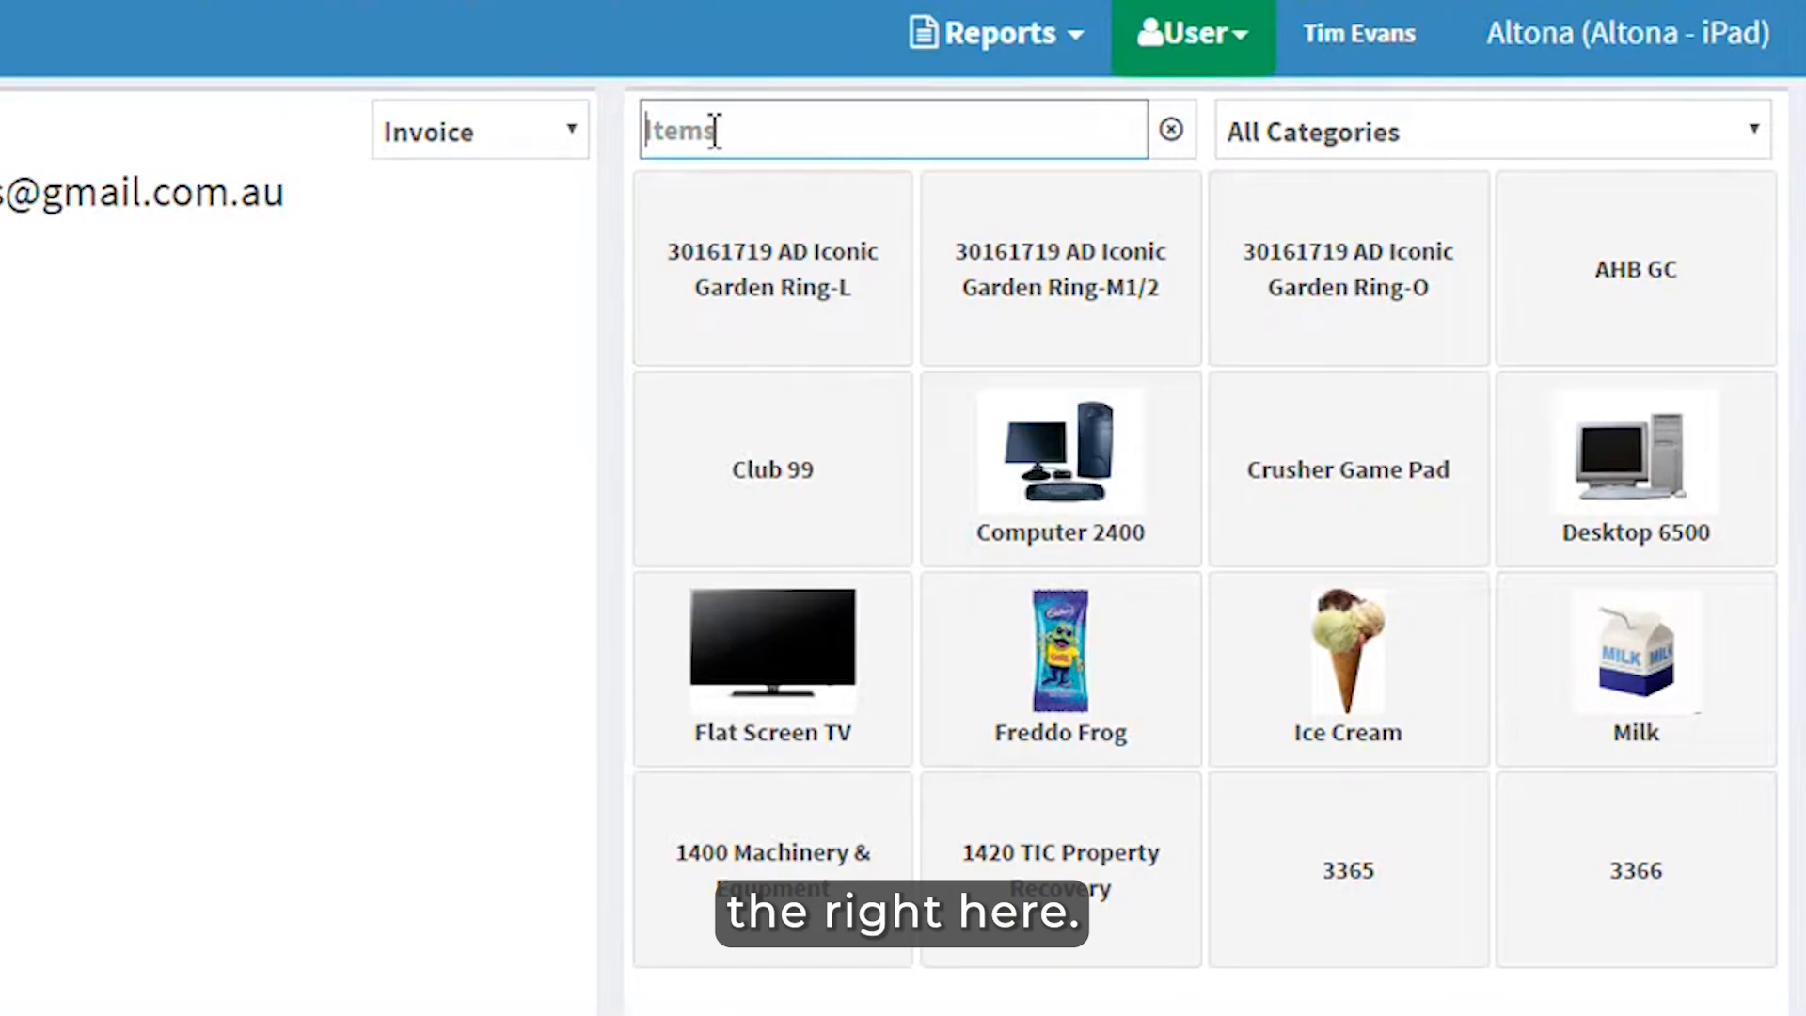
{"action": "type", "text": "ip"}
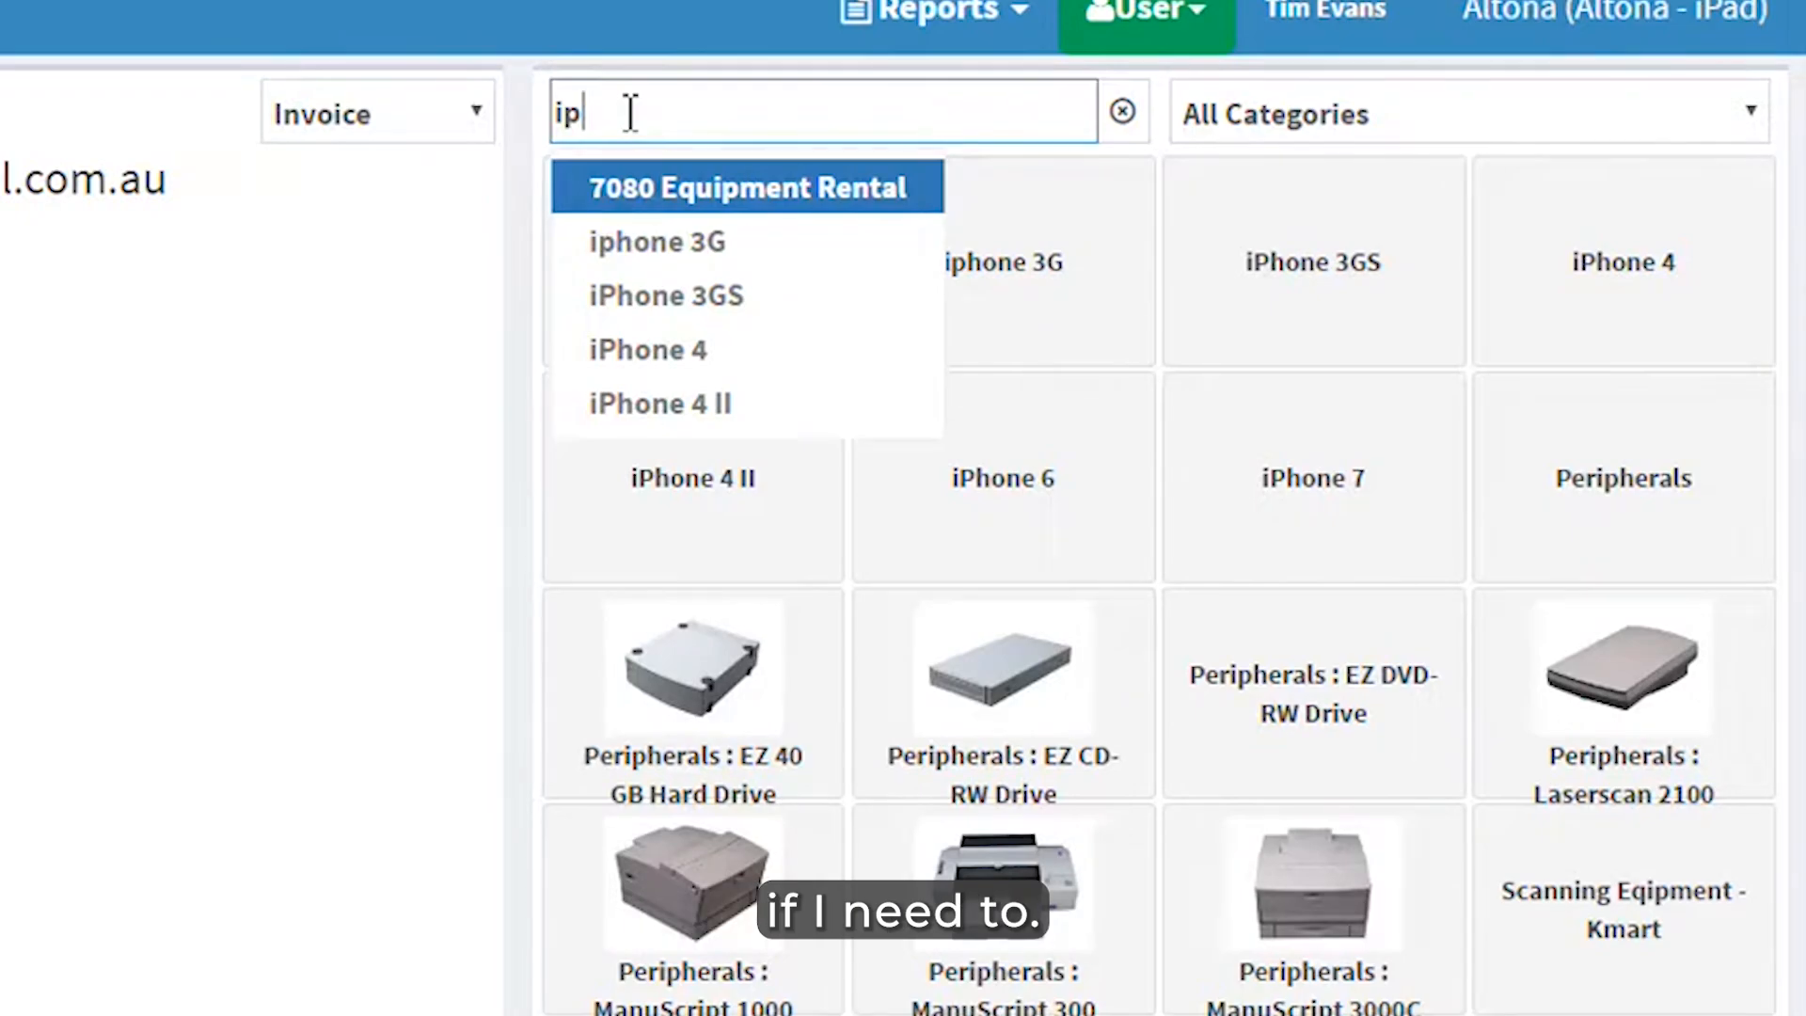
{"action": "key", "text": "BackSpace"}
{"action": "key", "text": "BackSpace"}
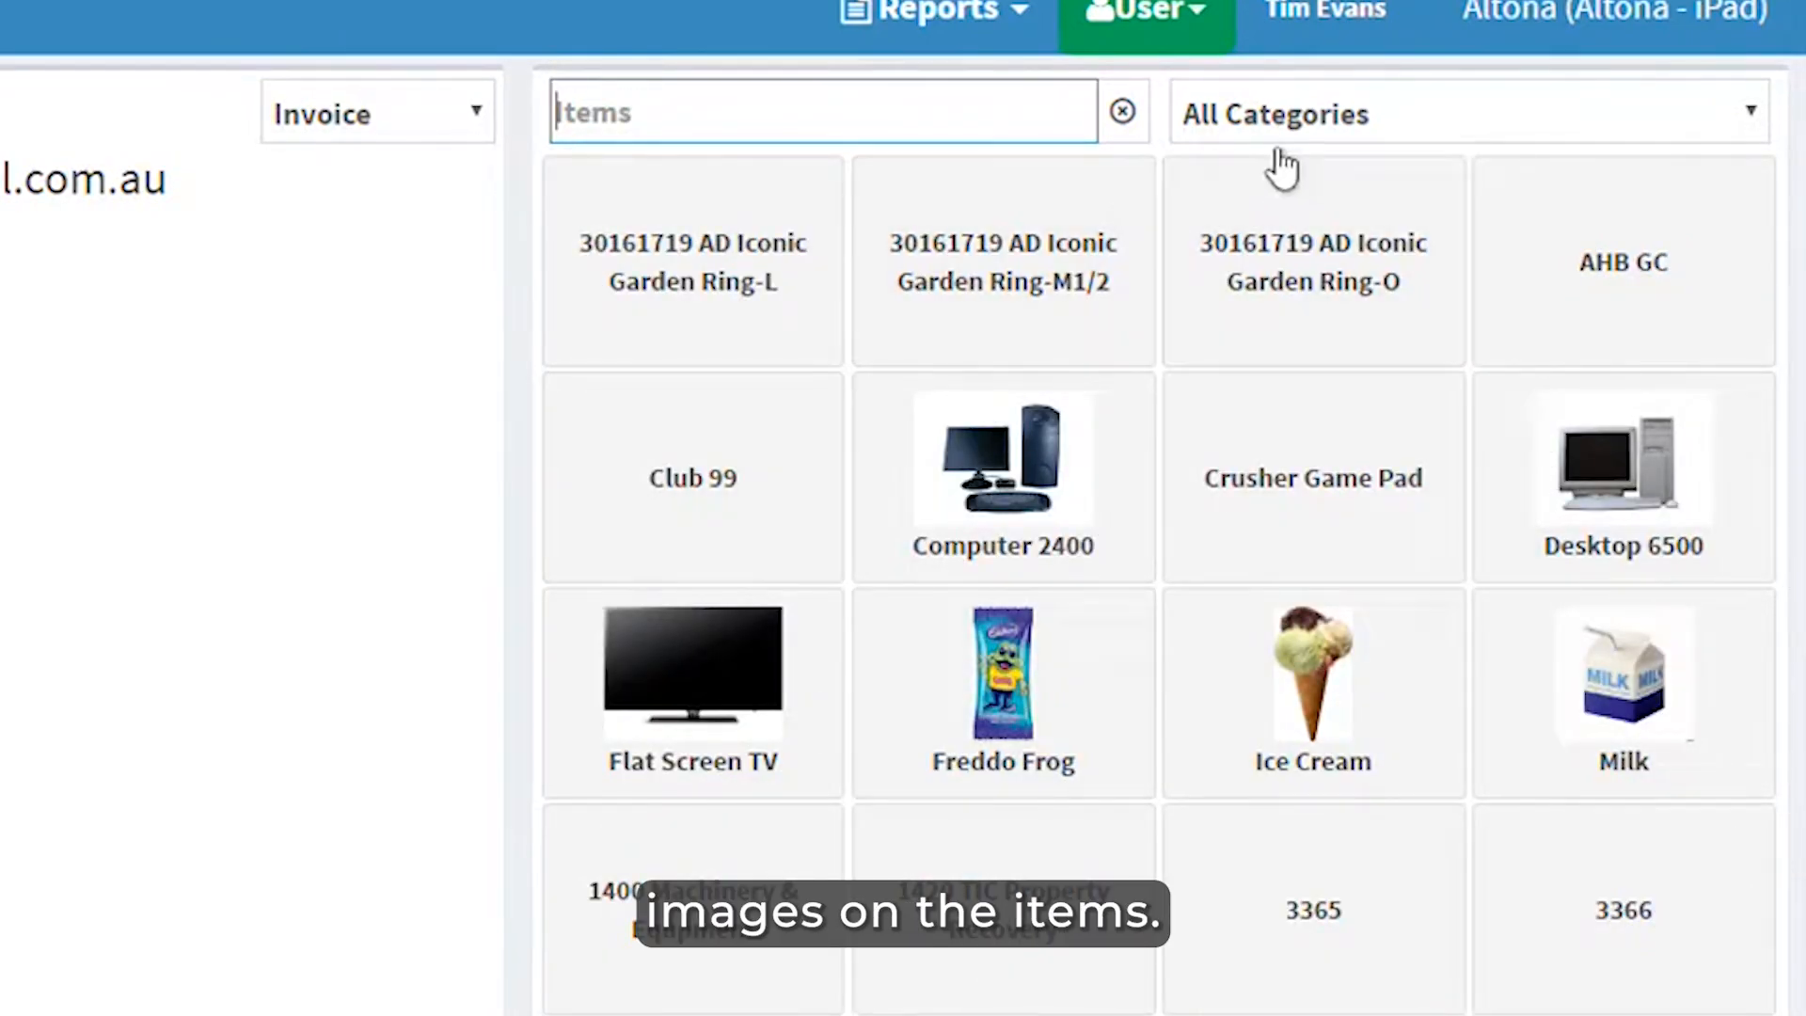
{"action": "left_click", "coordinate": [1296, 115]}
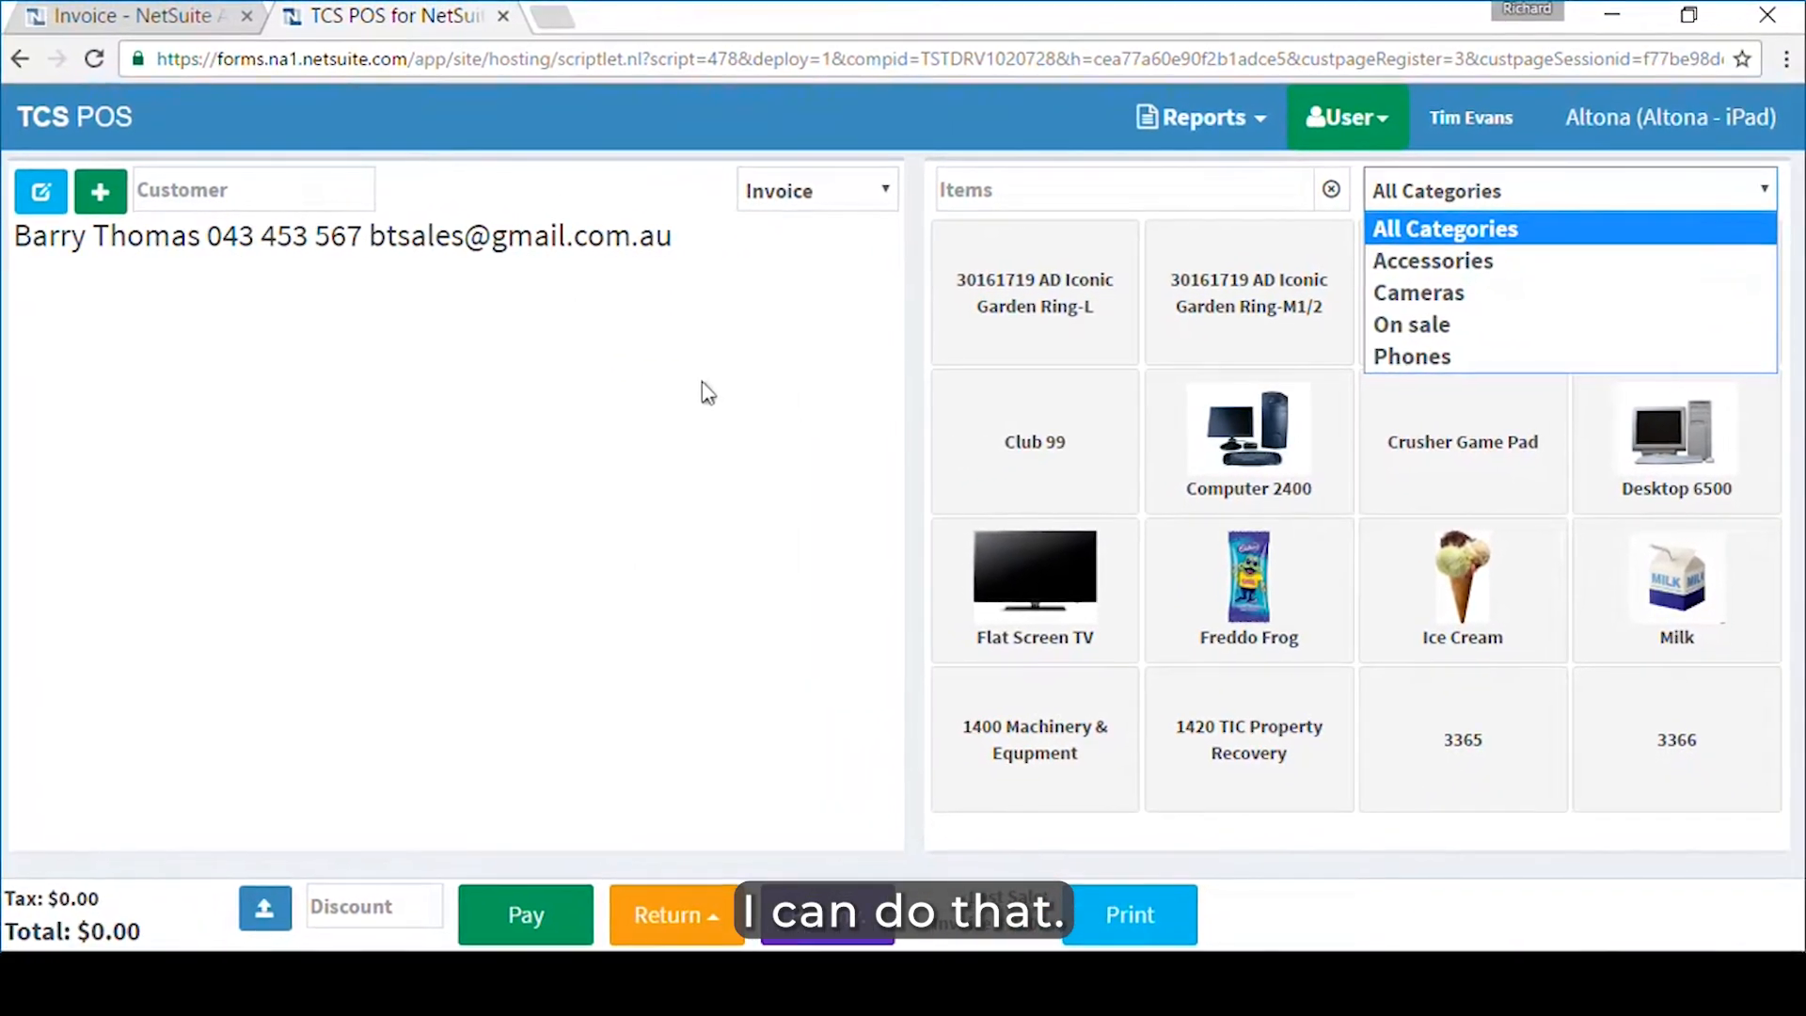
{"action": "left_click", "coordinate": [707, 392]}
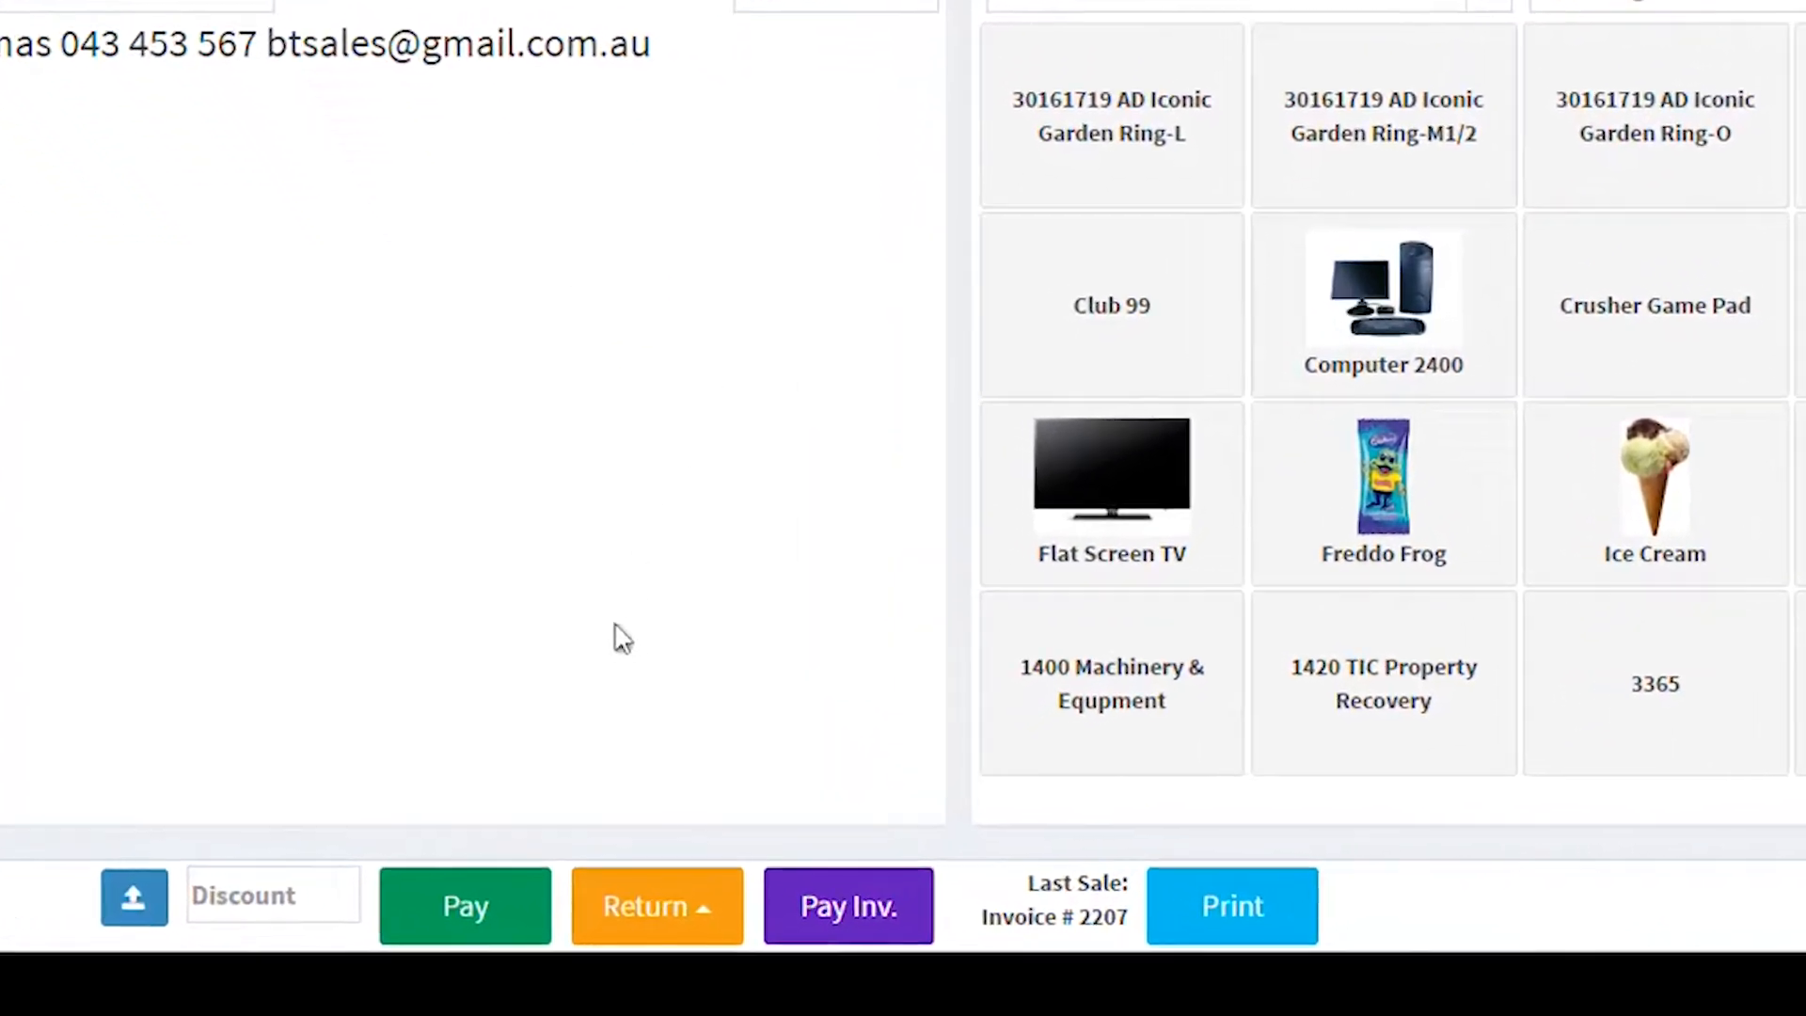
Review the options for processing a return with or without an invoice number.
{"action": "left_click", "coordinate": [588, 905]}
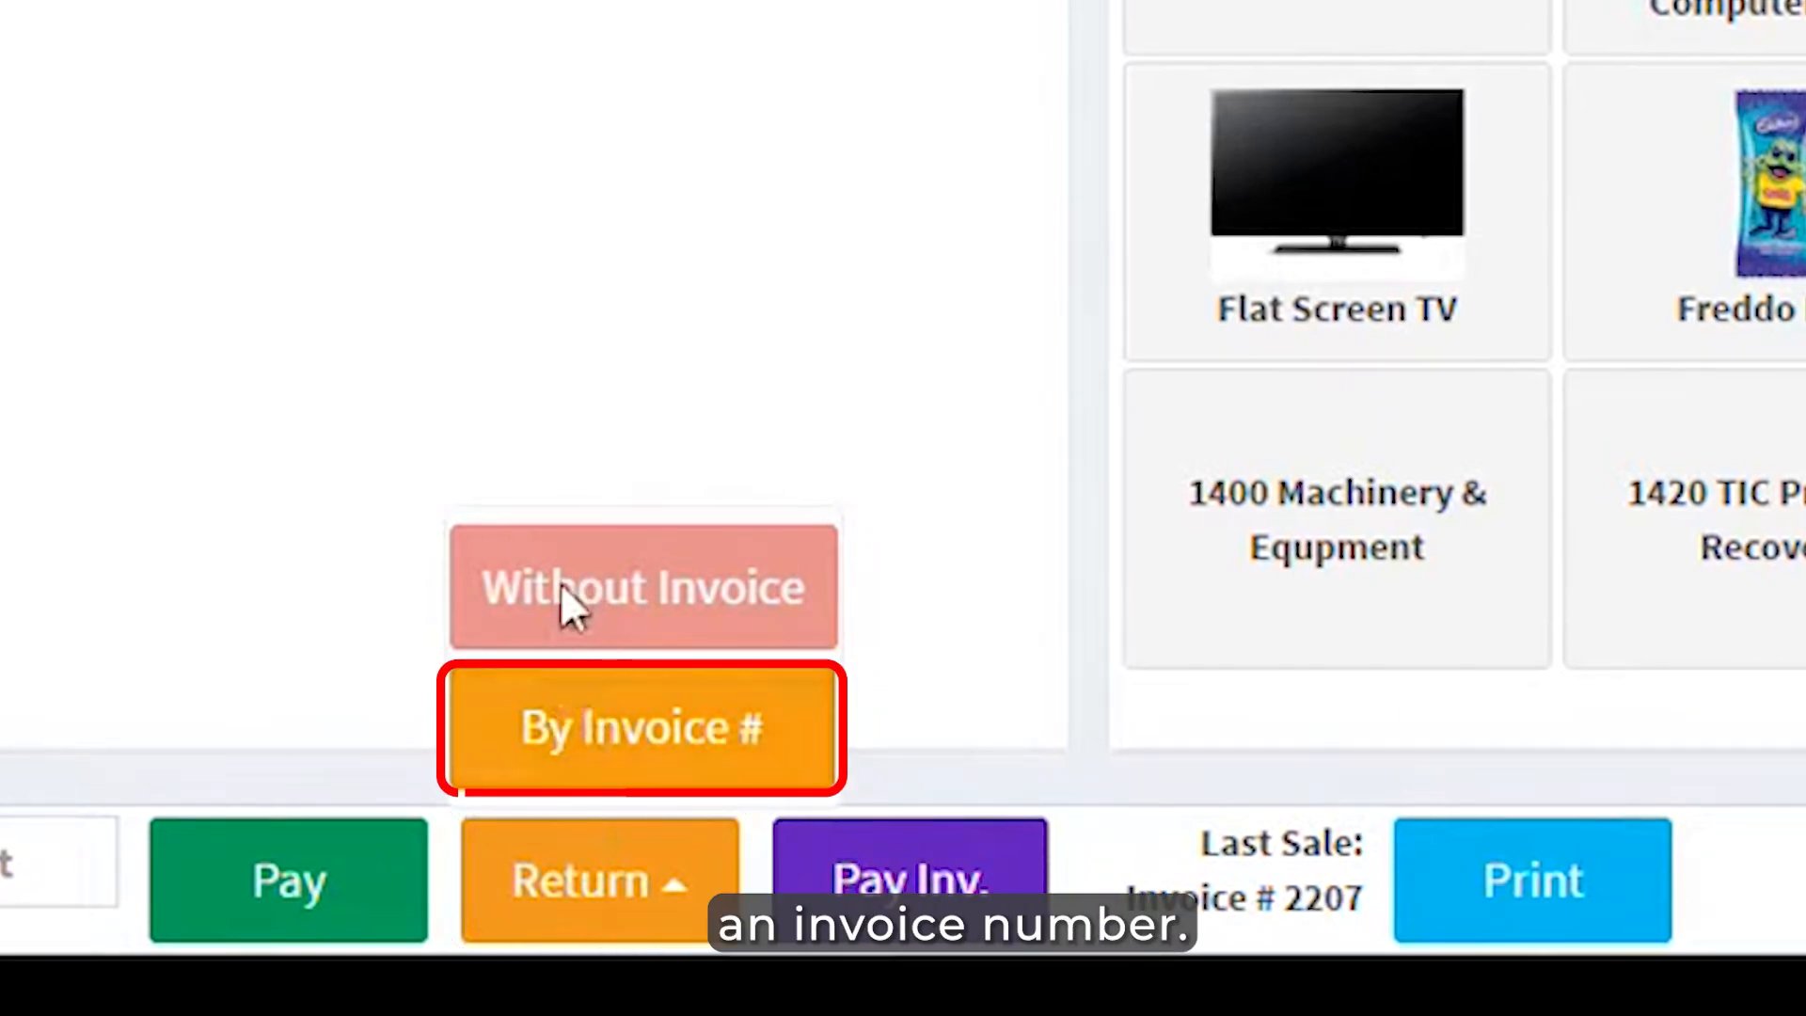
{"action": "left_click", "coordinate": [557, 243]}
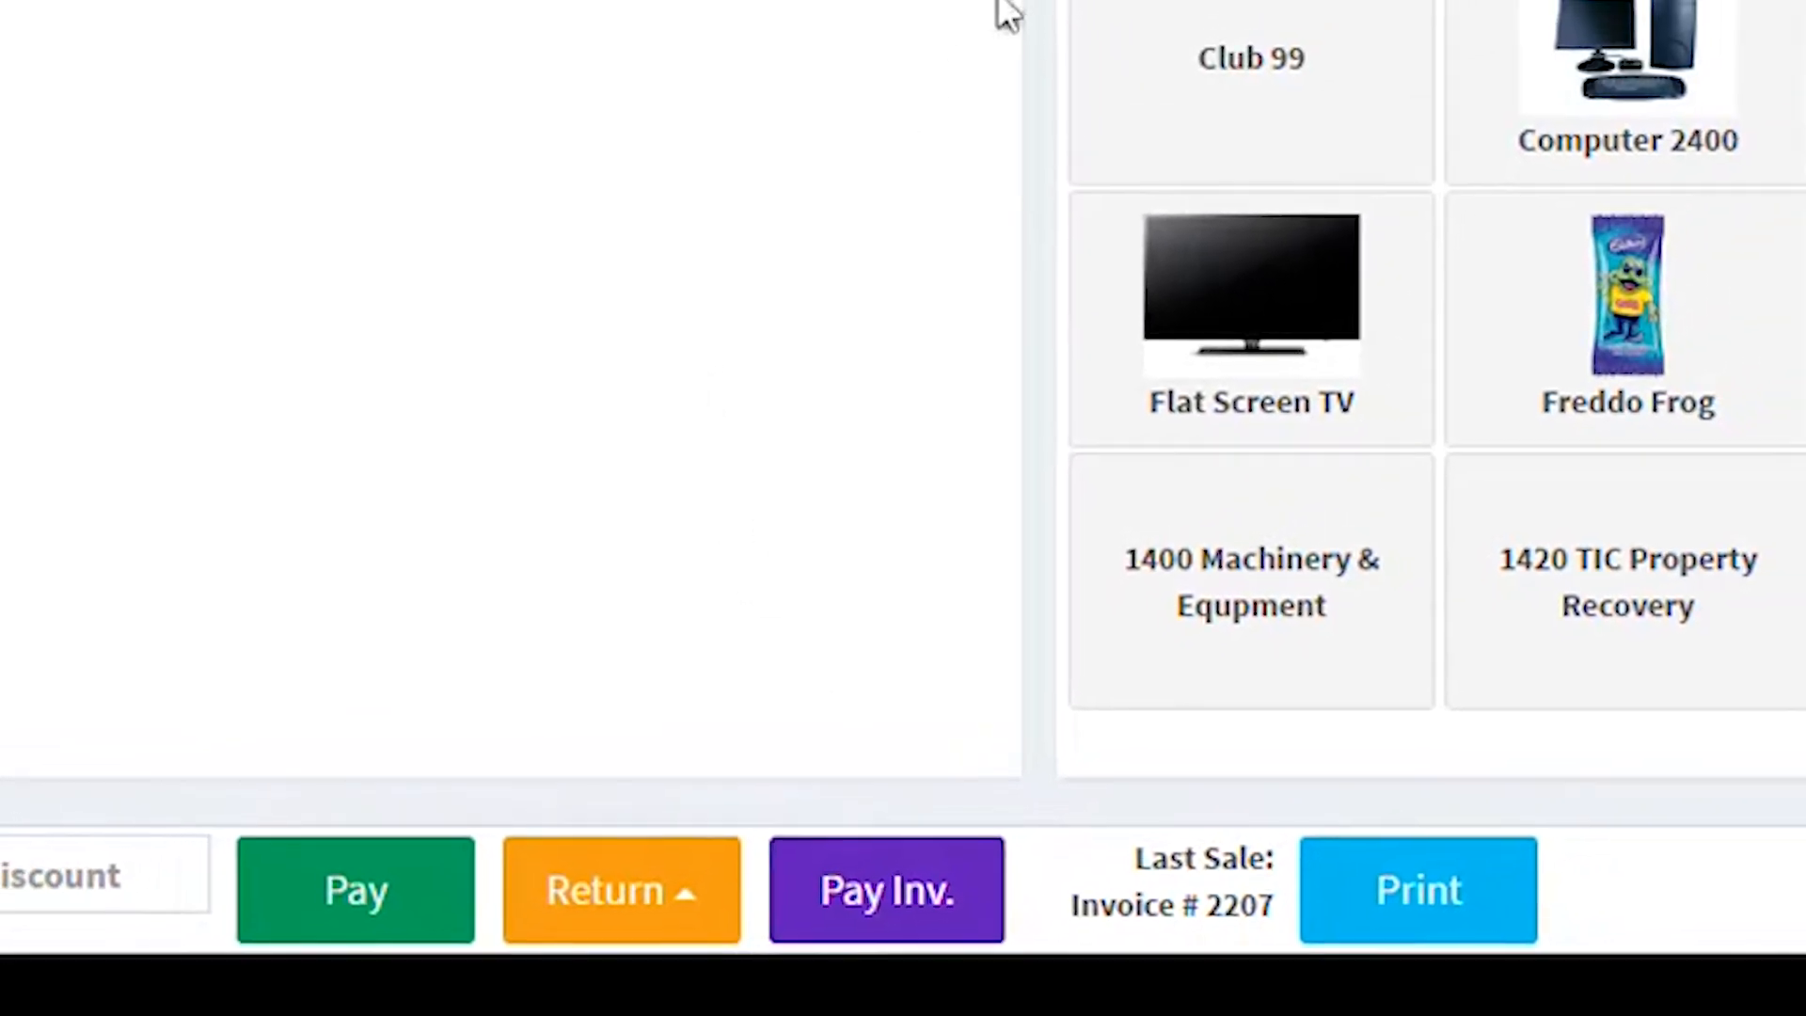
View the X Report for 10-November-2016, including its date selection and Sales Report item detail, and check the other report types.
{"action": "left_click", "coordinate": [1195, 117]}
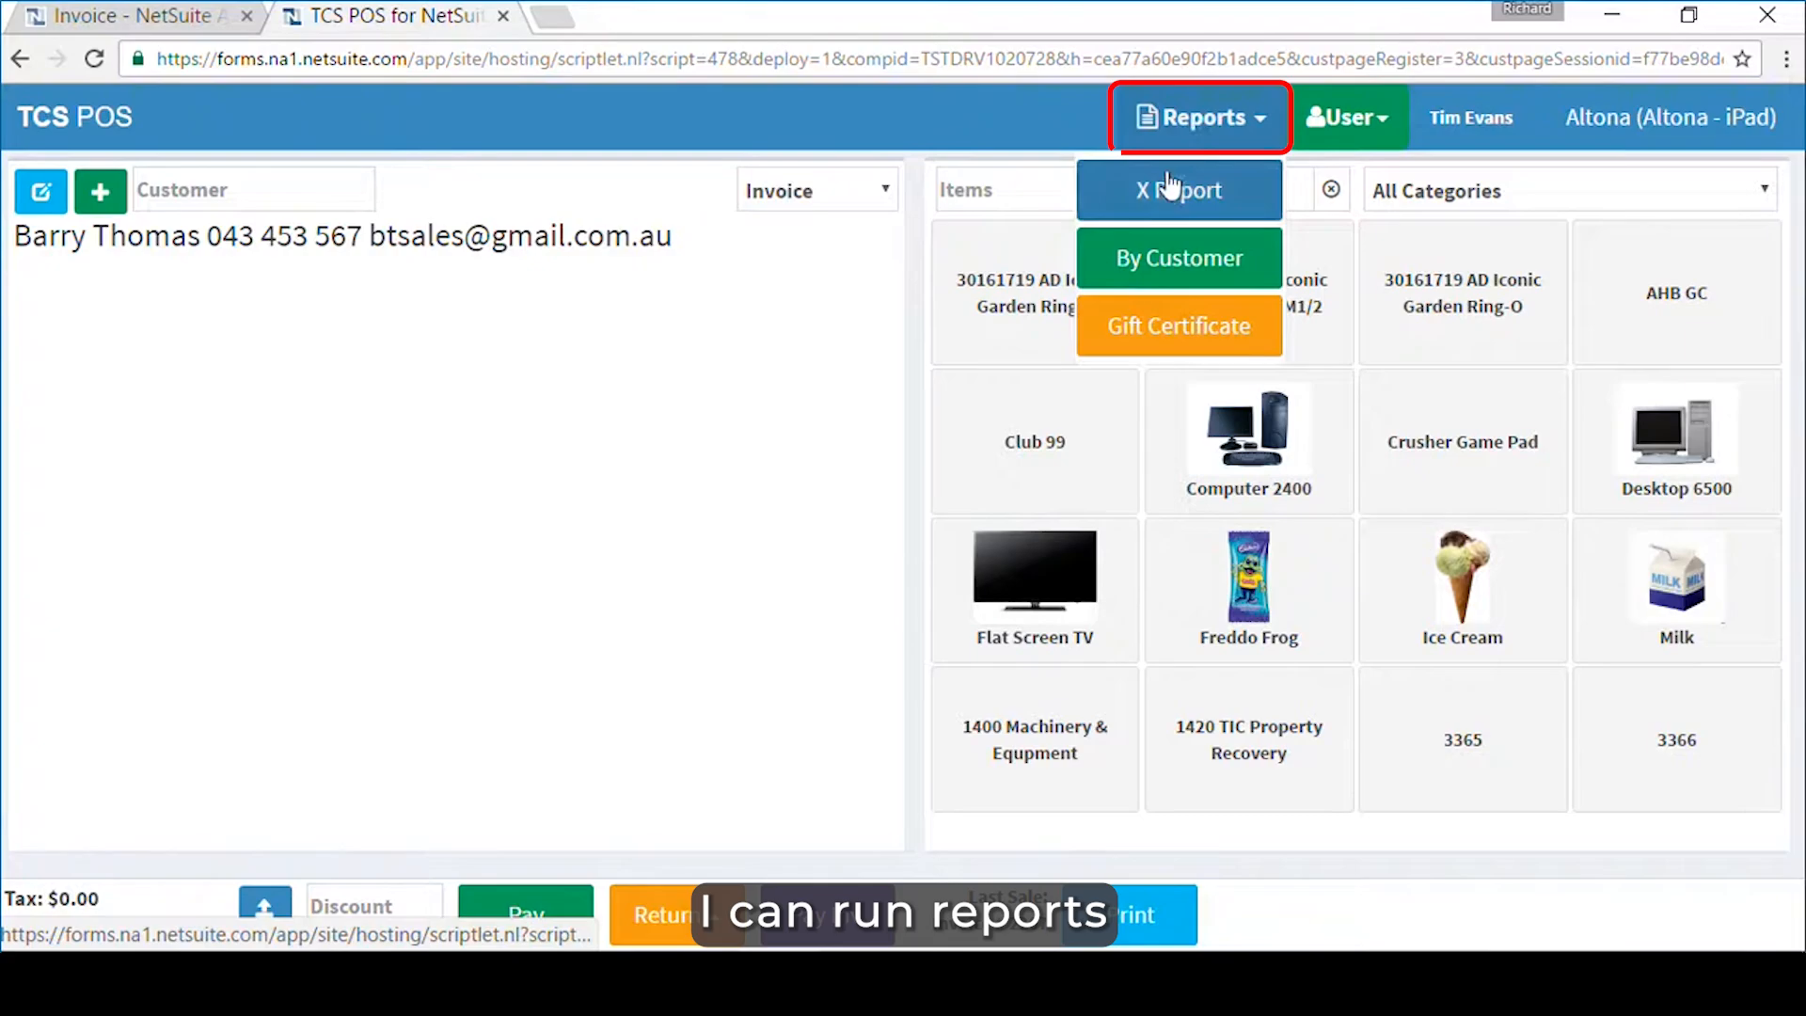
{"action": "left_click", "coordinate": [1169, 188]}
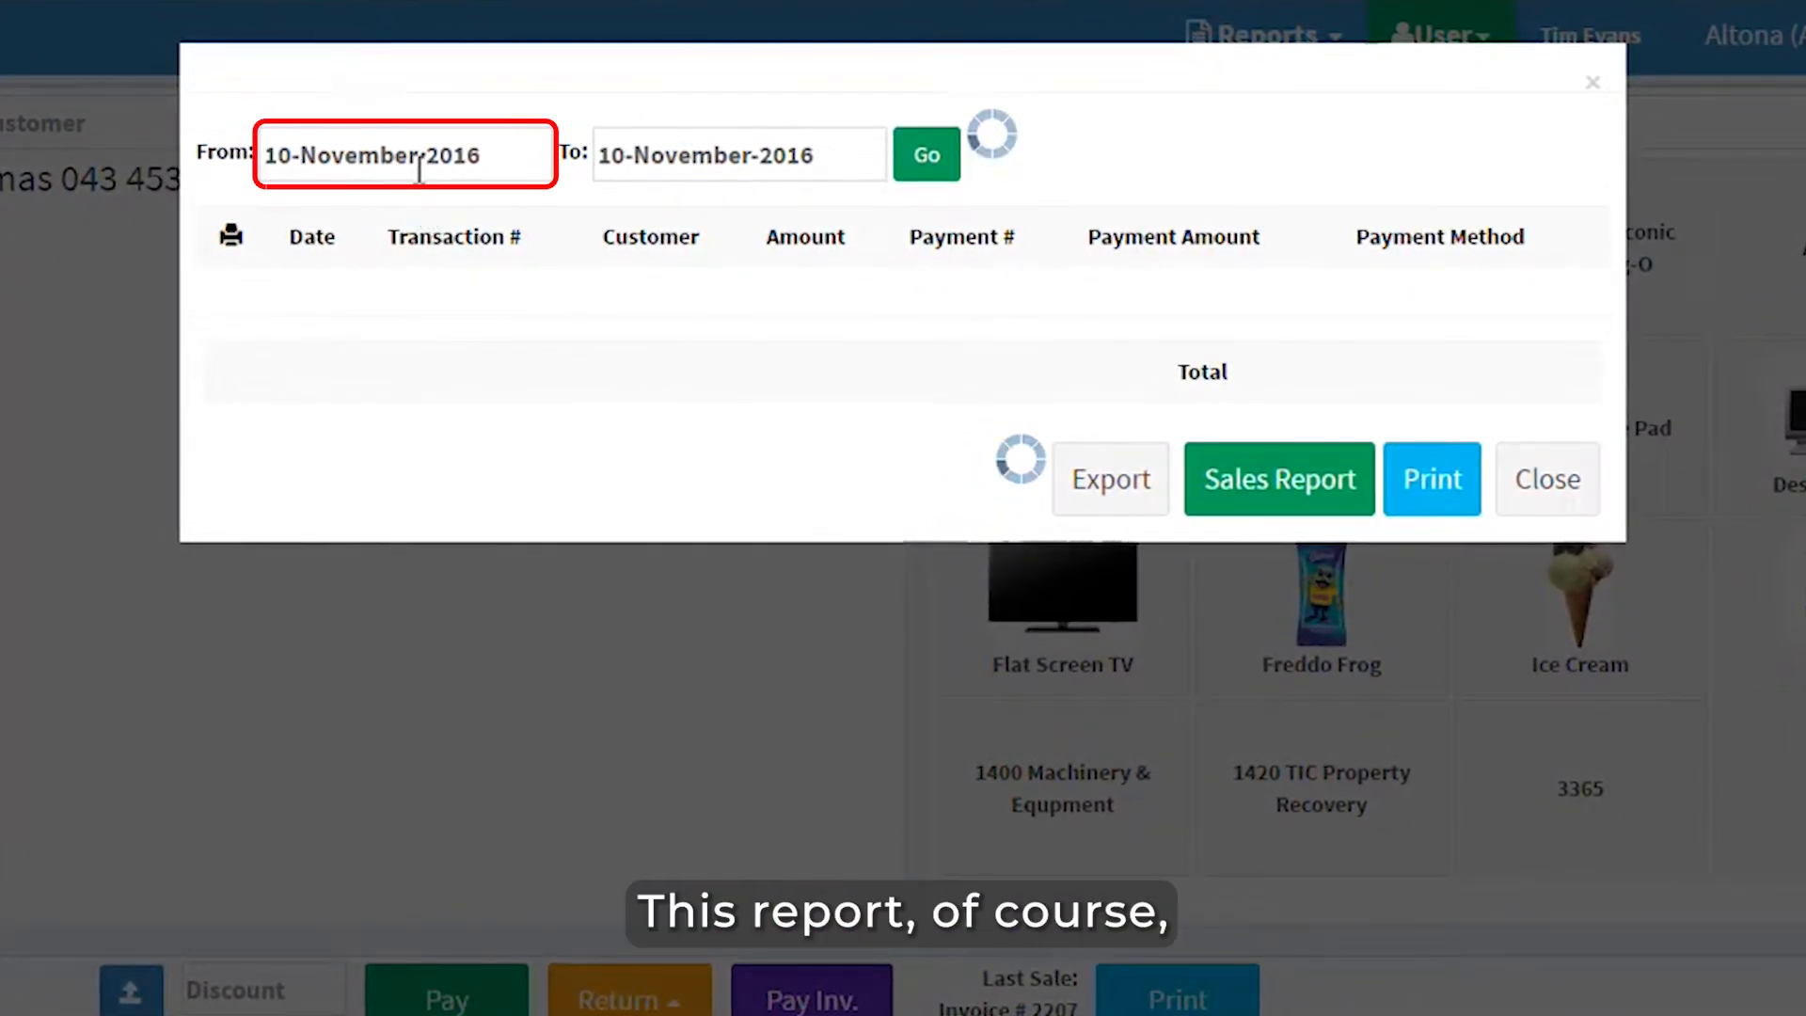
{"action": "left_click", "coordinate": [420, 160]}
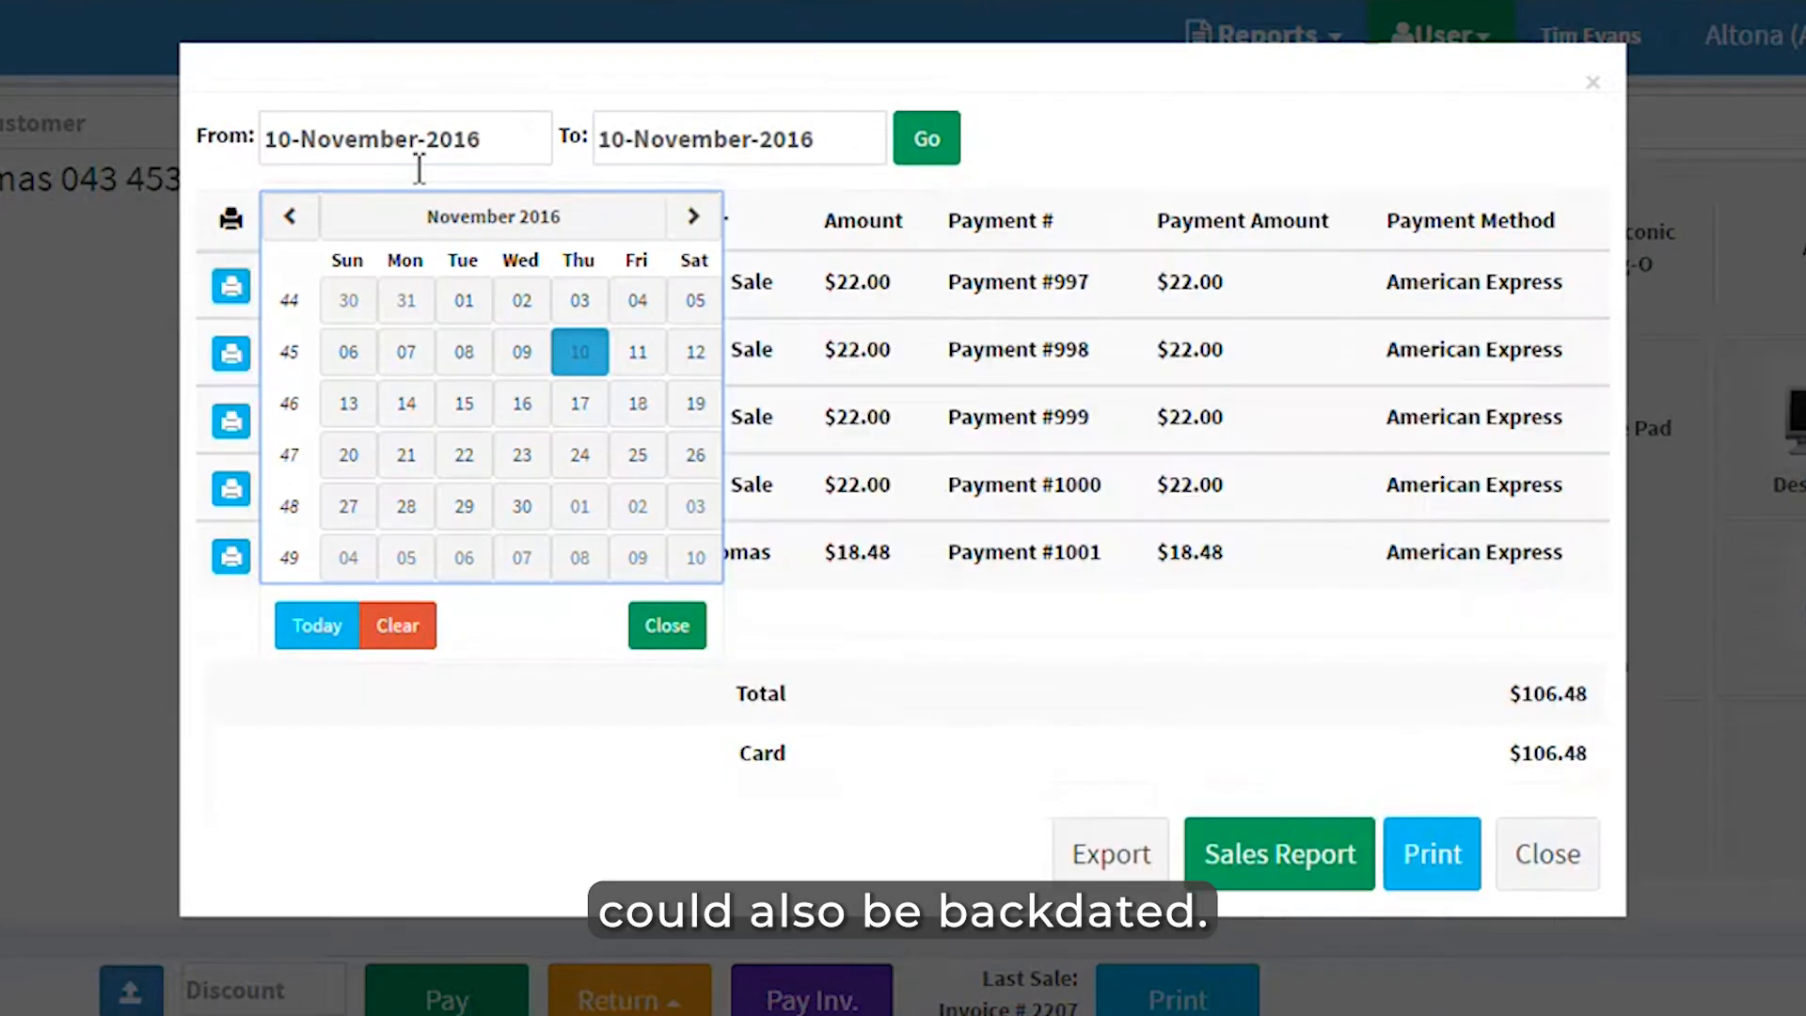
{"action": "left_click", "coordinate": [1020, 730]}
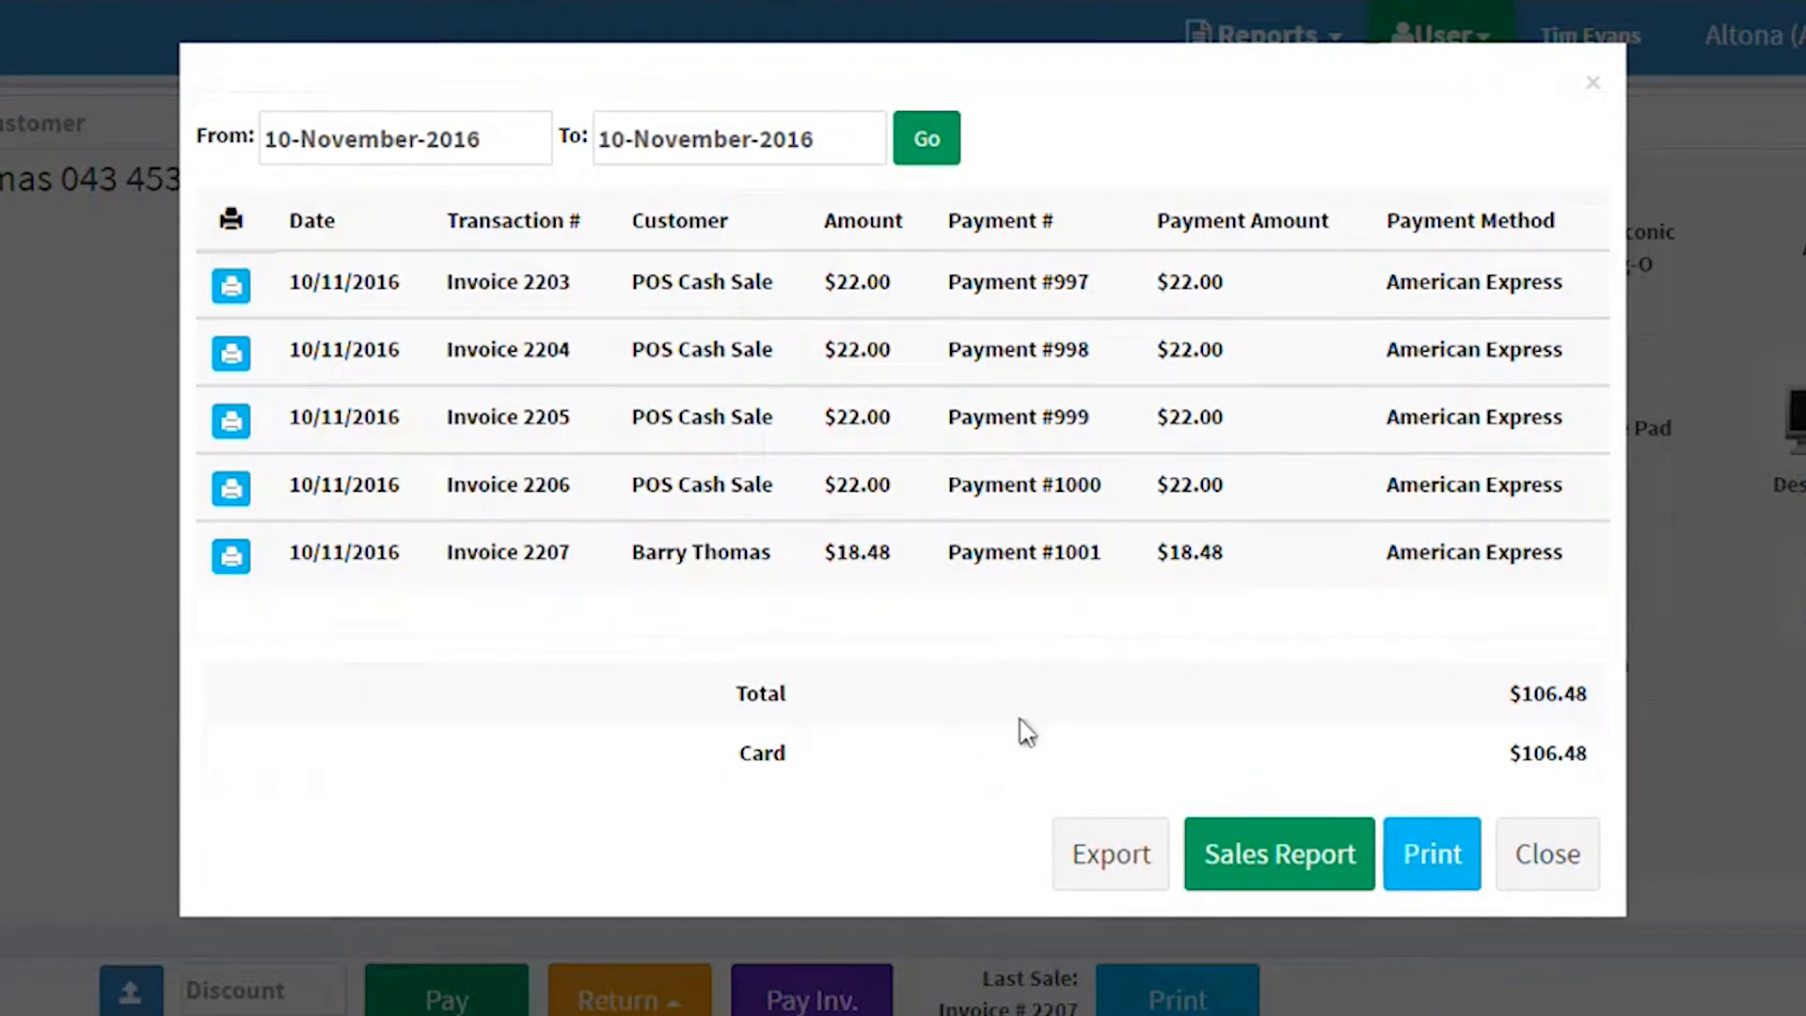
{"action": "left_click", "coordinate": [1261, 864]}
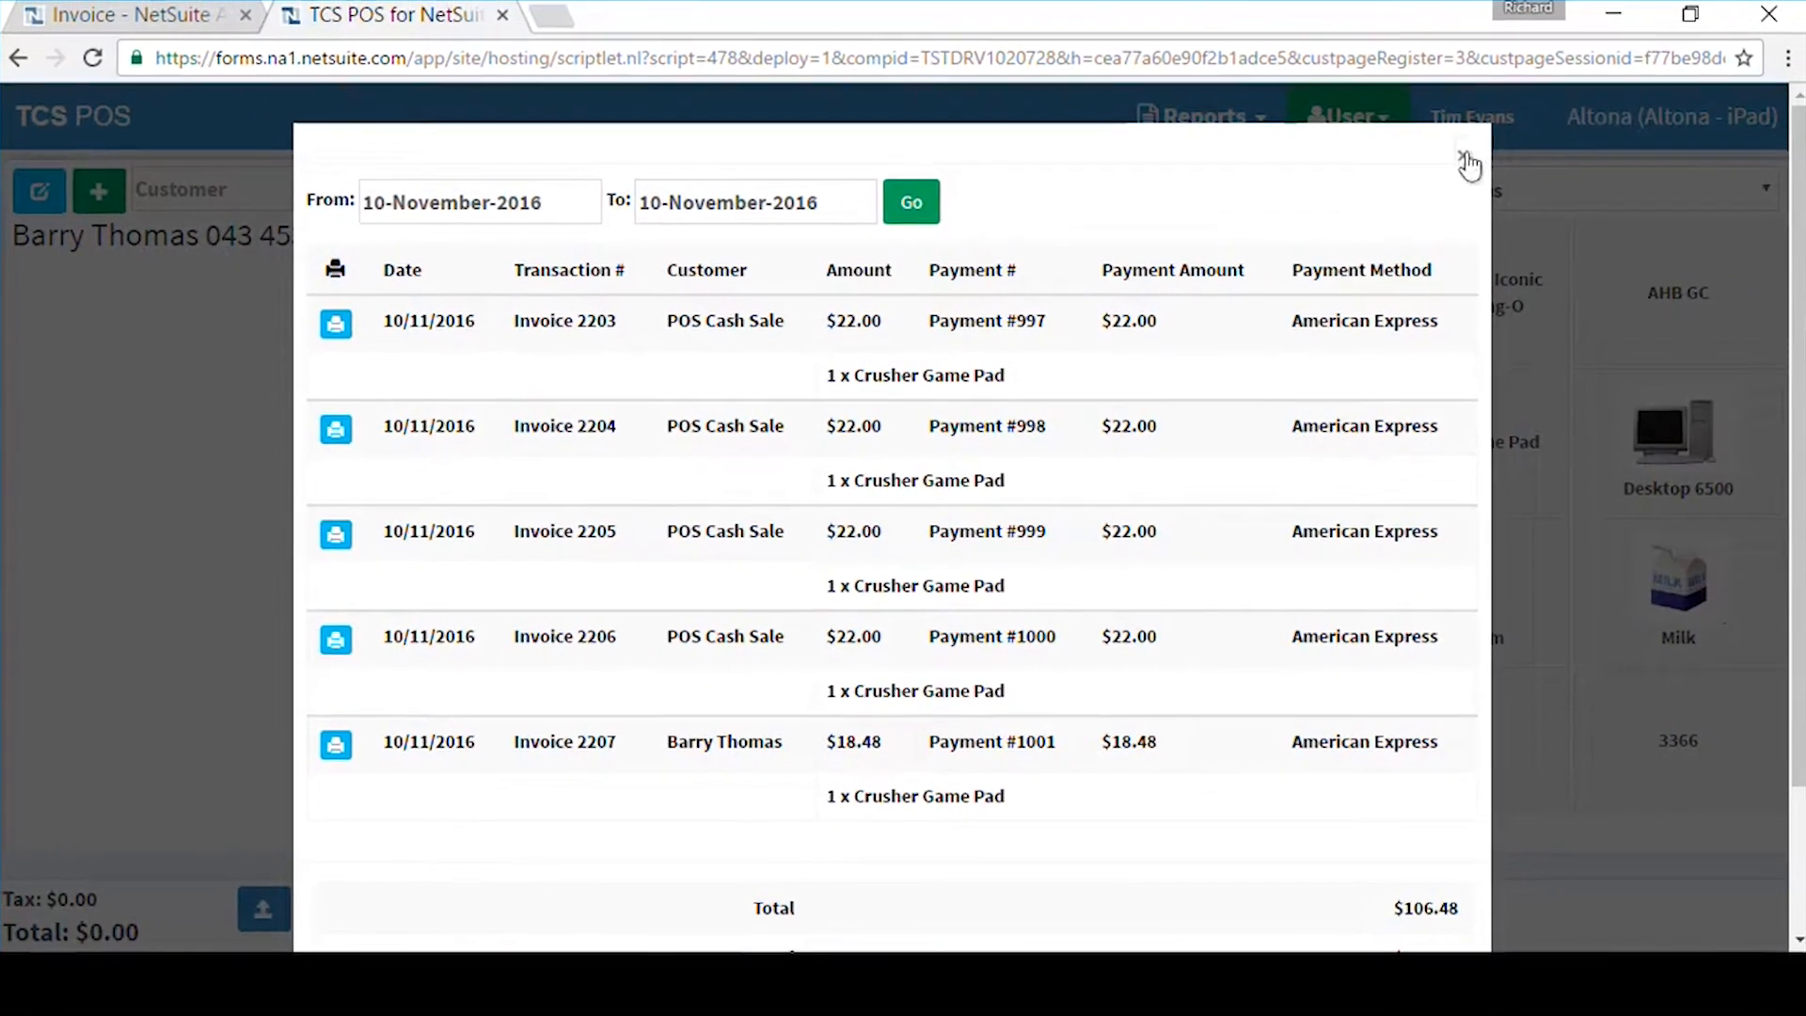
{"action": "left_click", "coordinate": [1468, 160]}
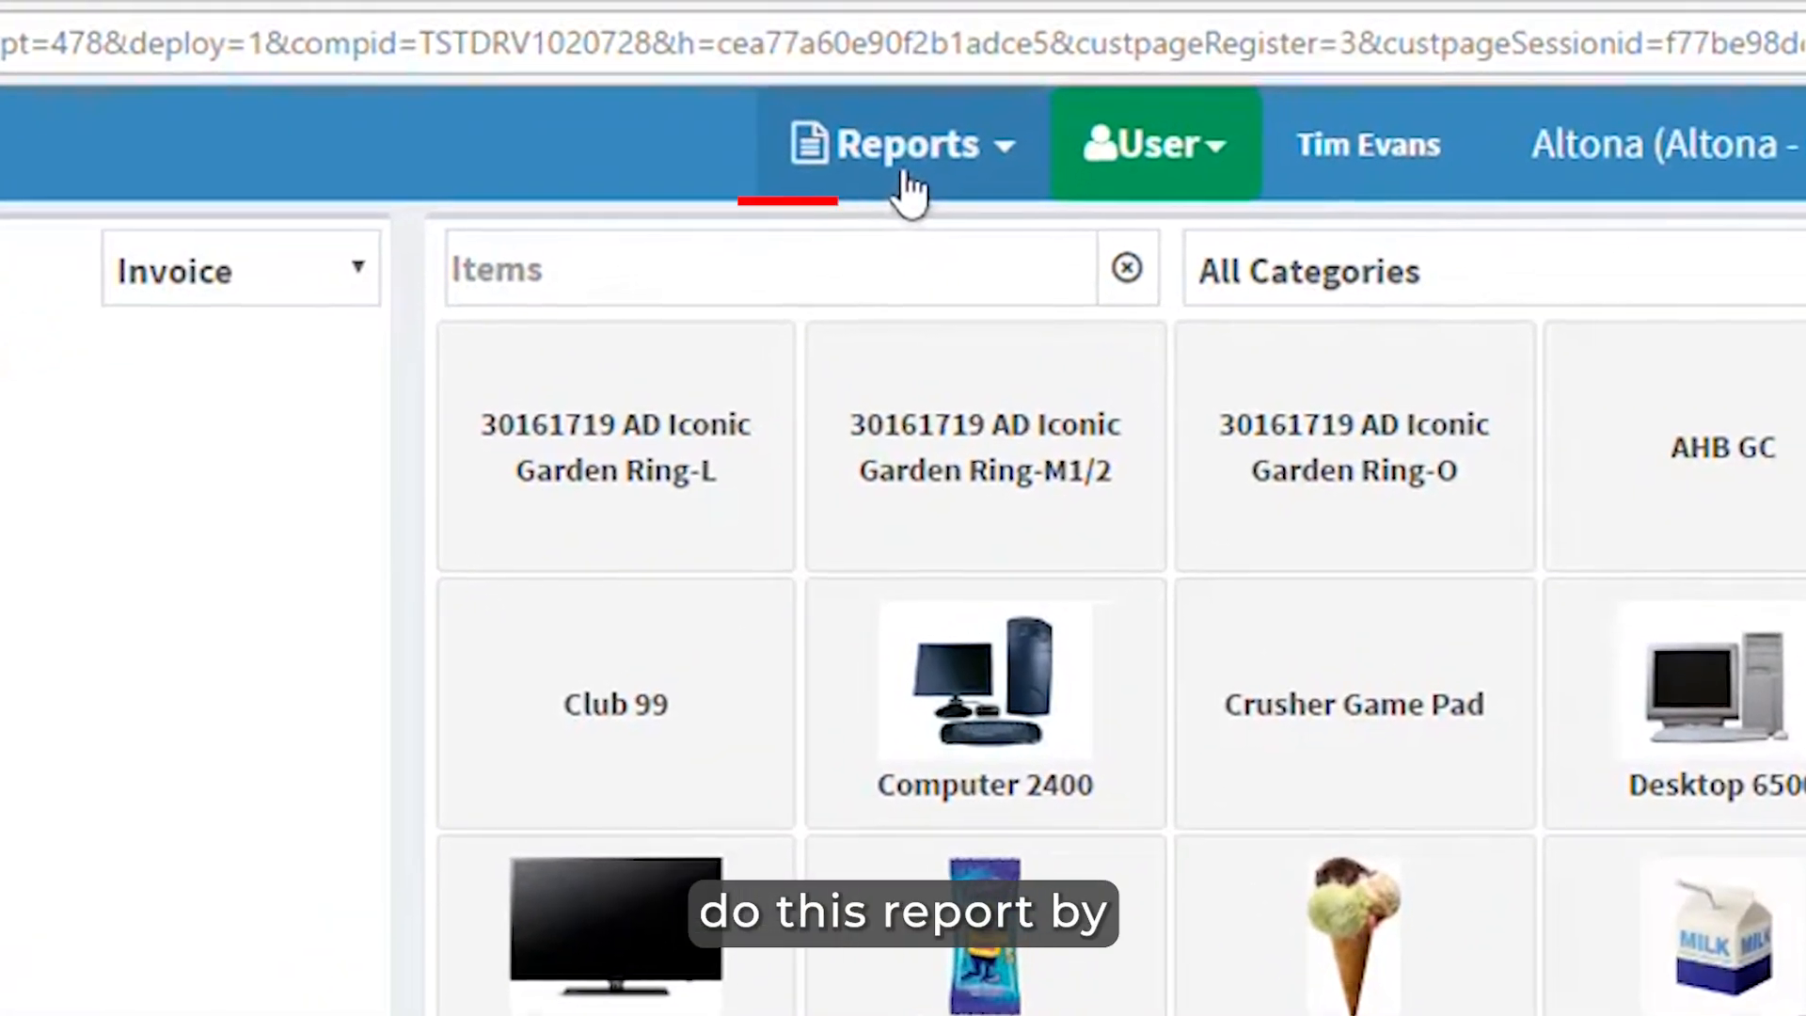
{"action": "left_click", "coordinate": [903, 179]}
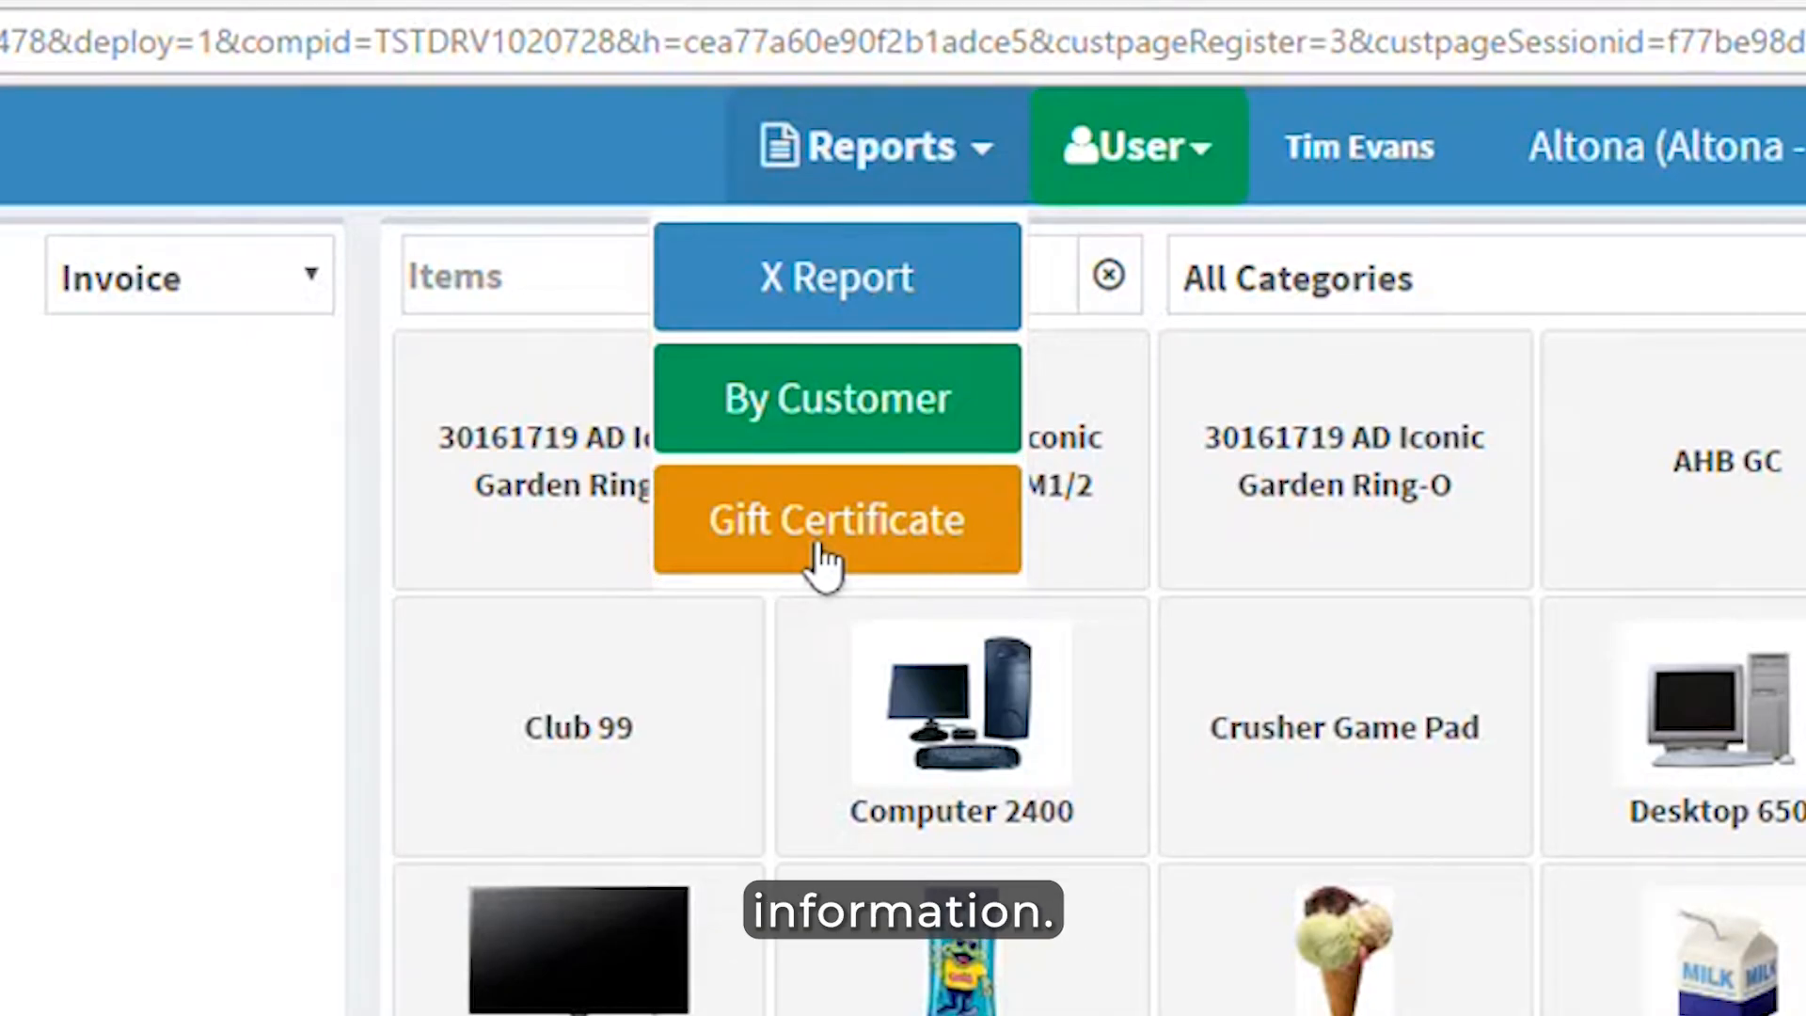
Open the Close Till form, review its cash denominations and counted, expected and difference columns, and leave it without saving.
{"action": "left_click", "coordinate": [1110, 155]}
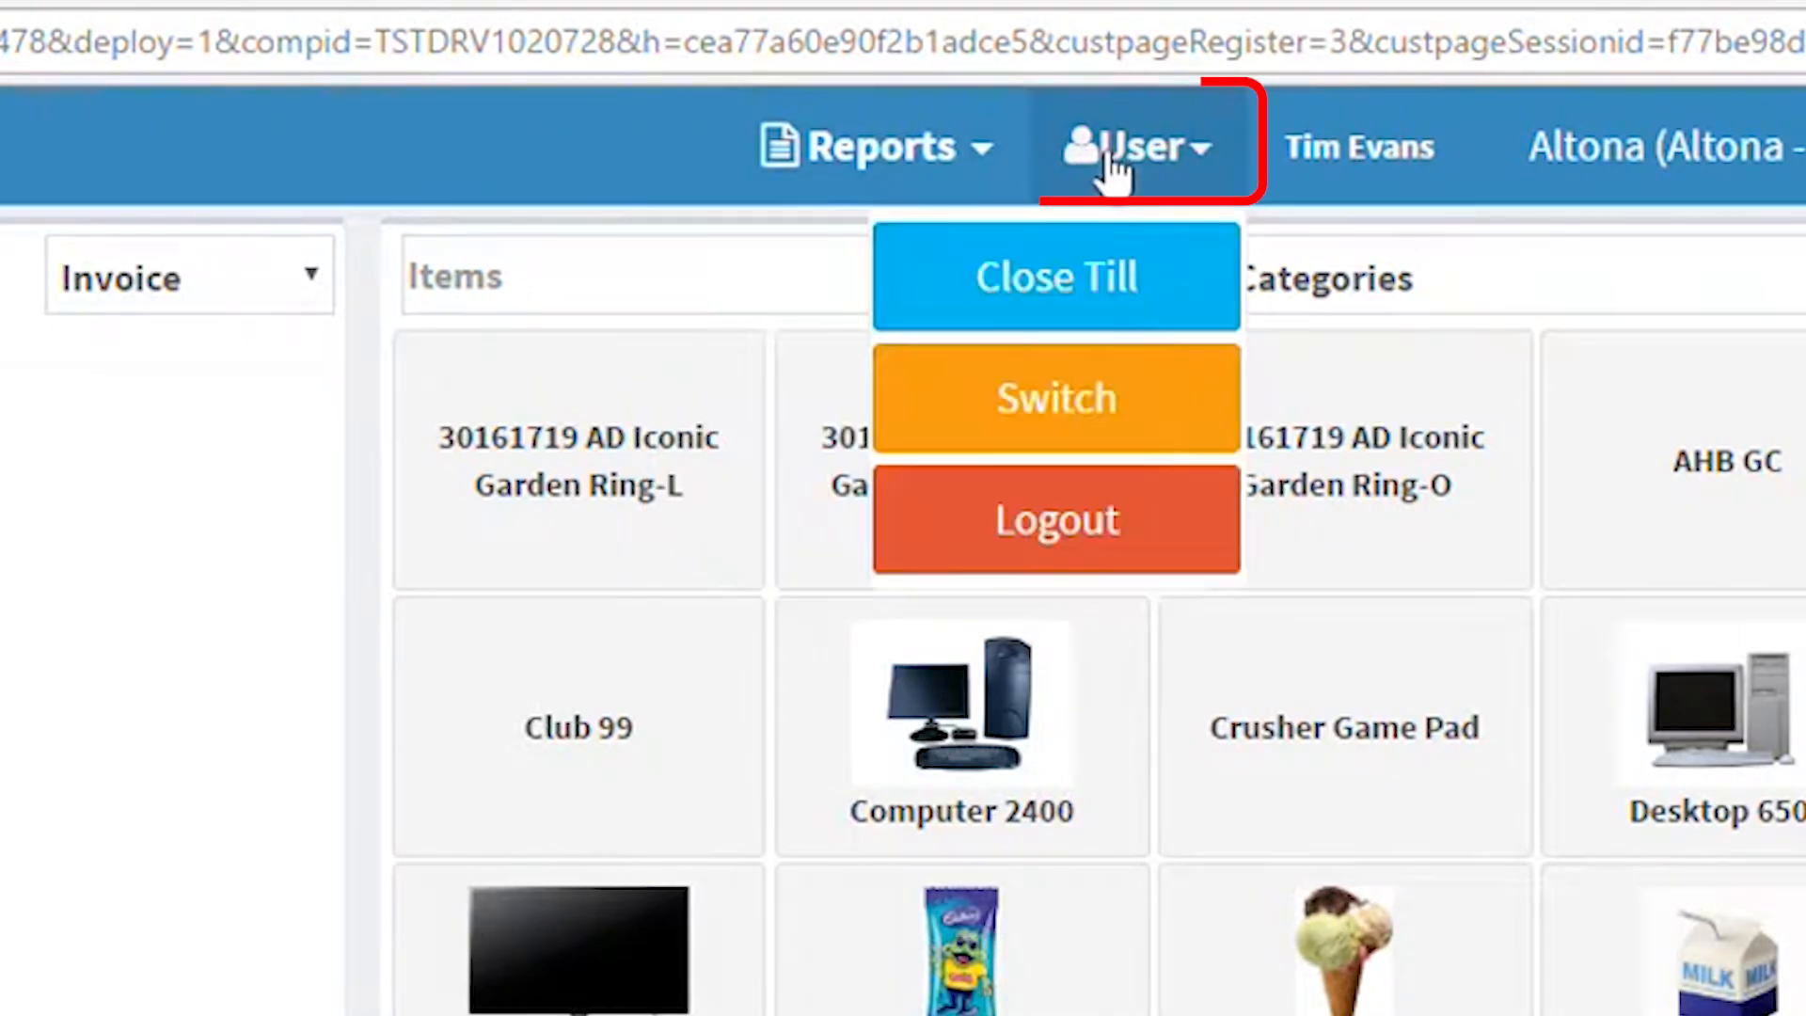
{"action": "left_click", "coordinate": [1053, 303]}
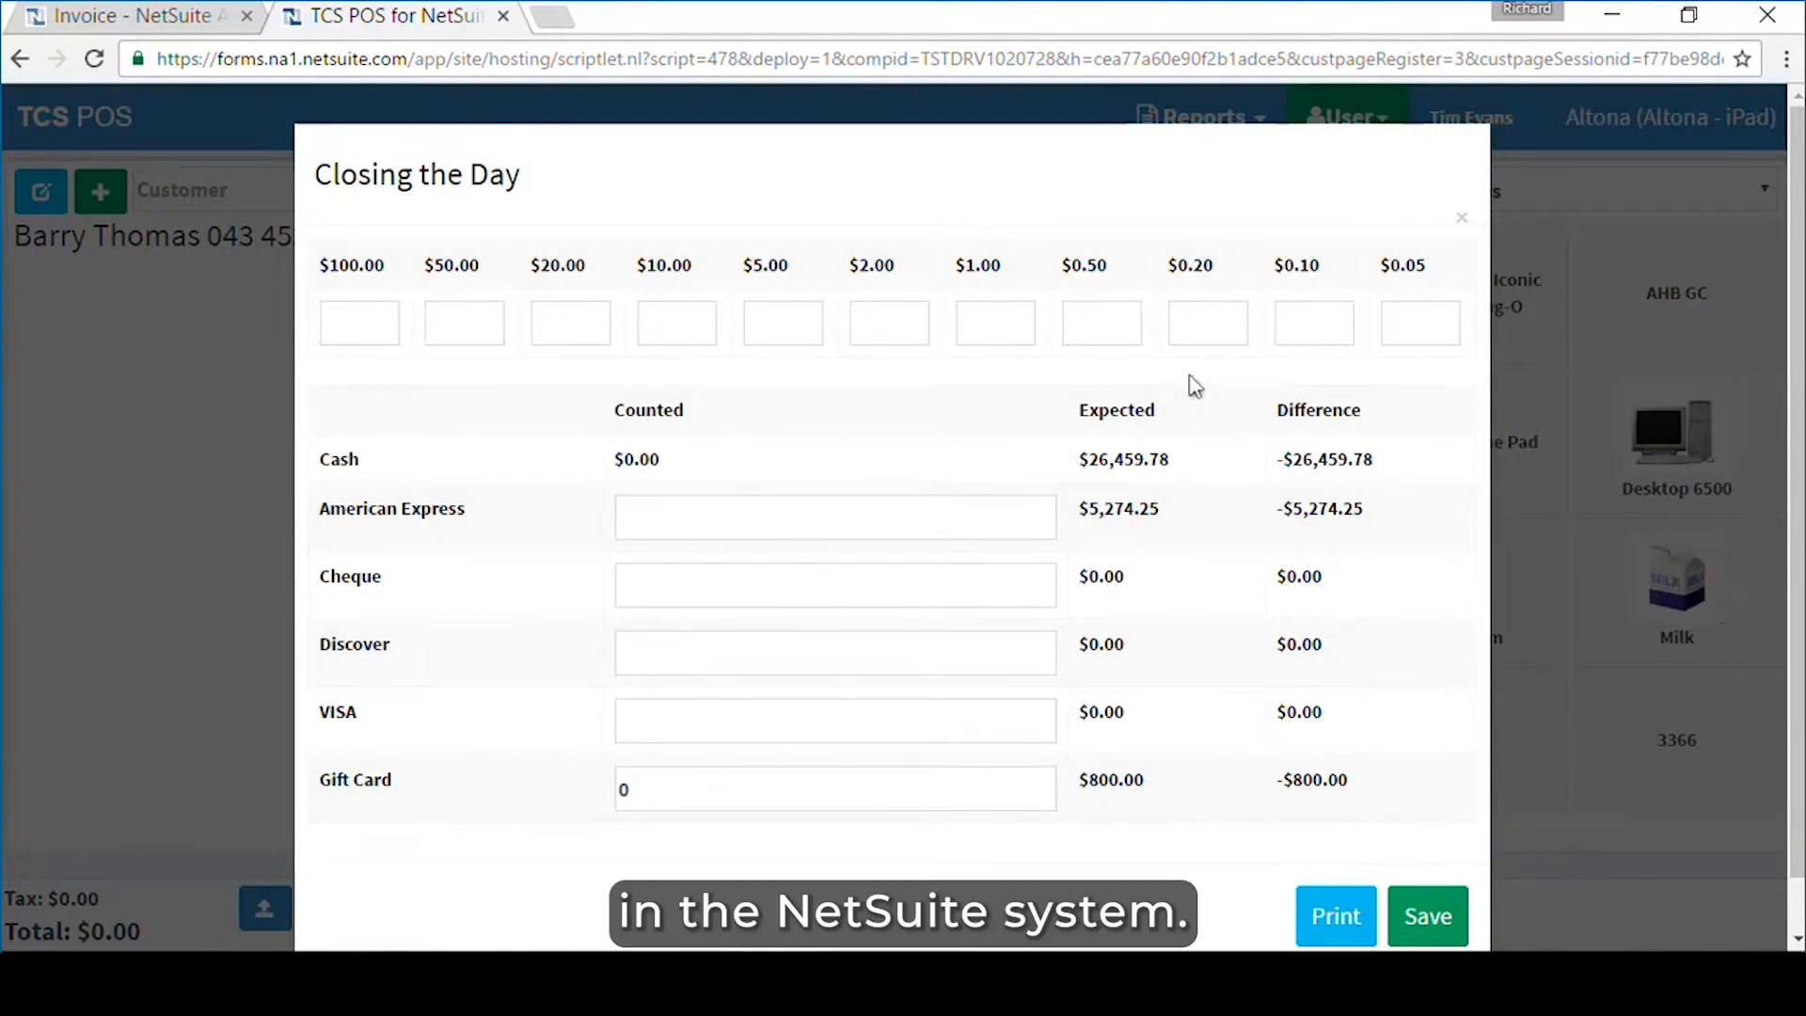
{"action": "left_click", "coordinate": [1462, 222]}
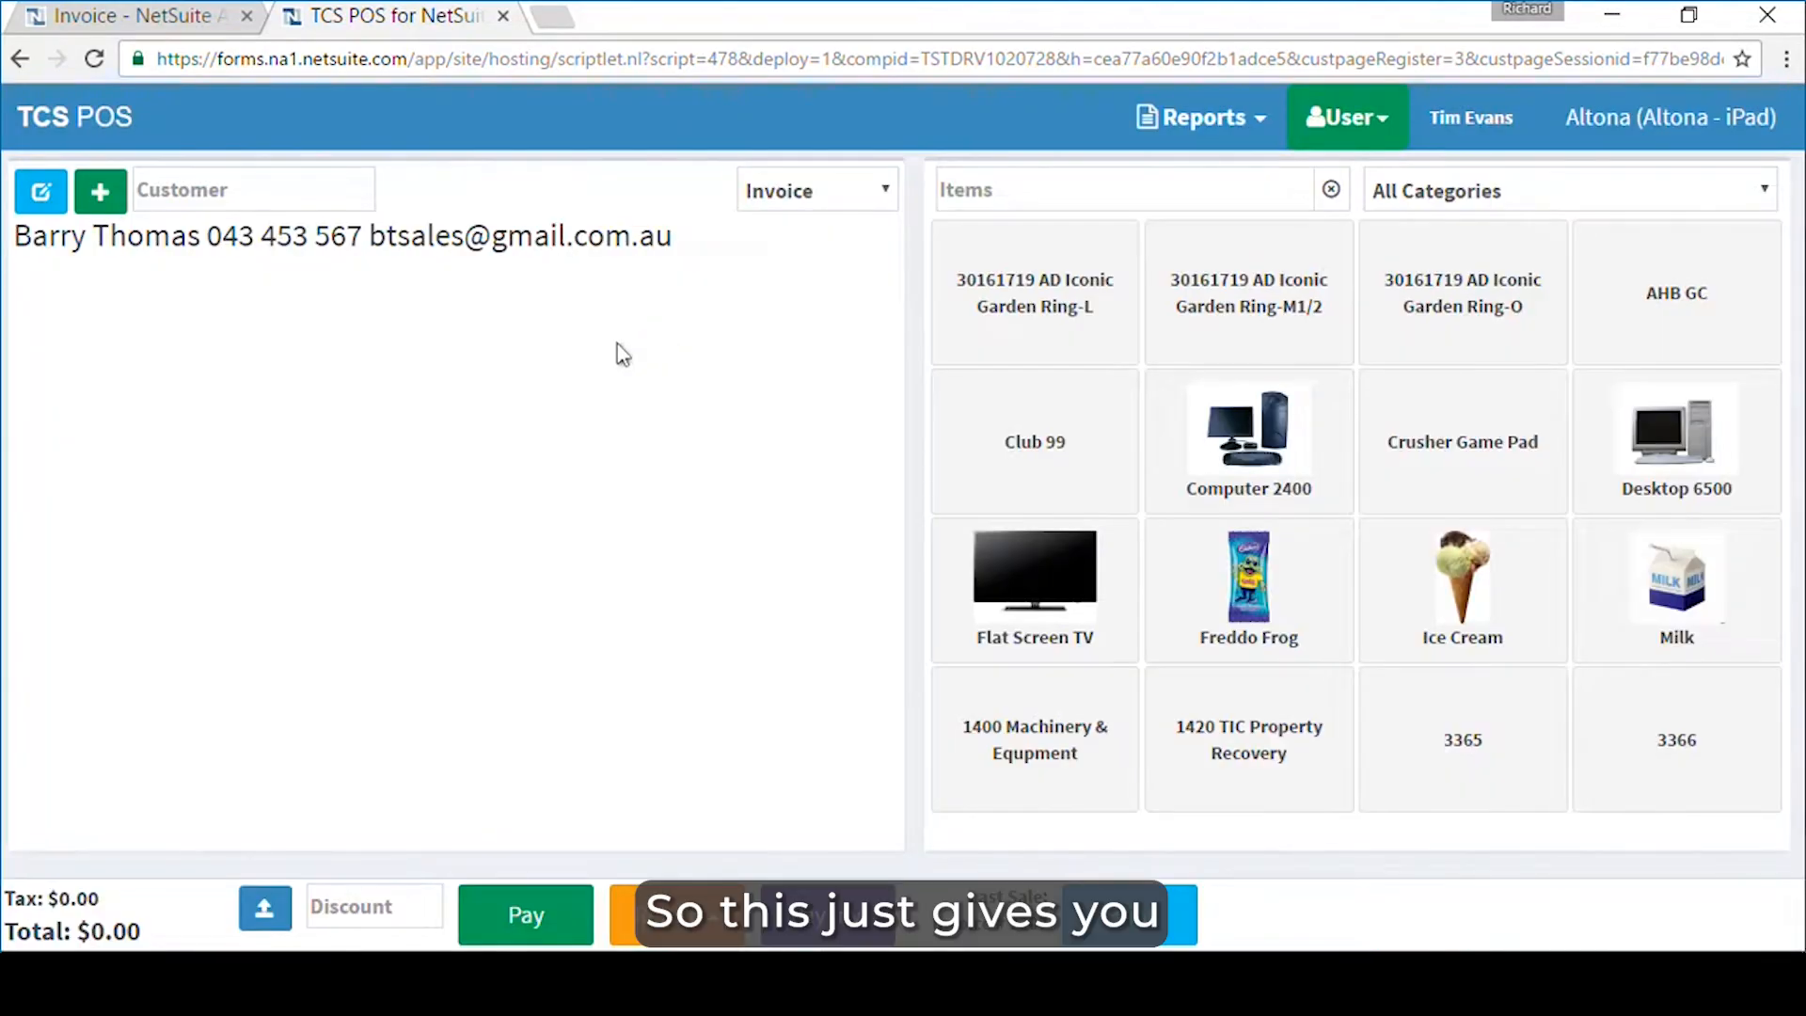